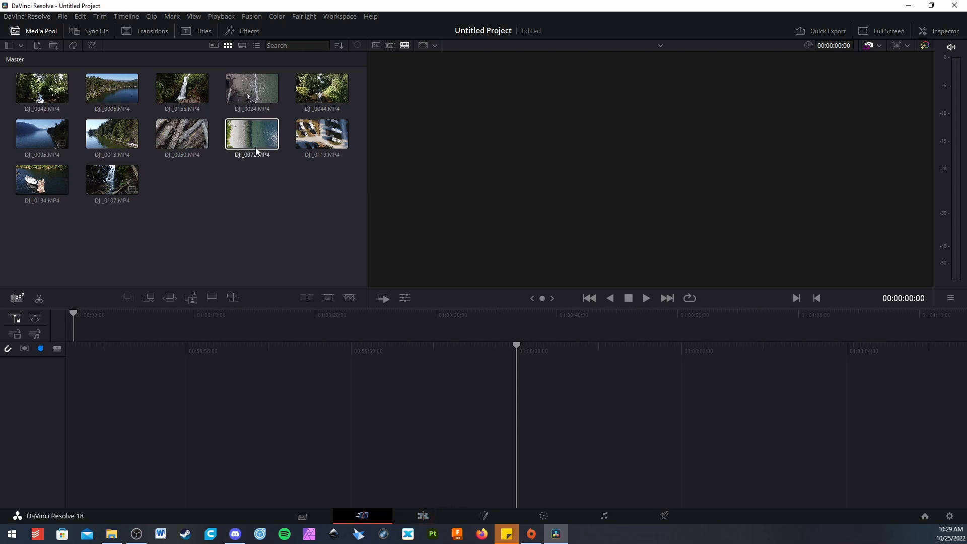
Preview clip DJI_0042.MP4, place it on the empty timeline and scrub to about 5 seconds.
{"action": "left_click", "coordinate": [60, 95]}
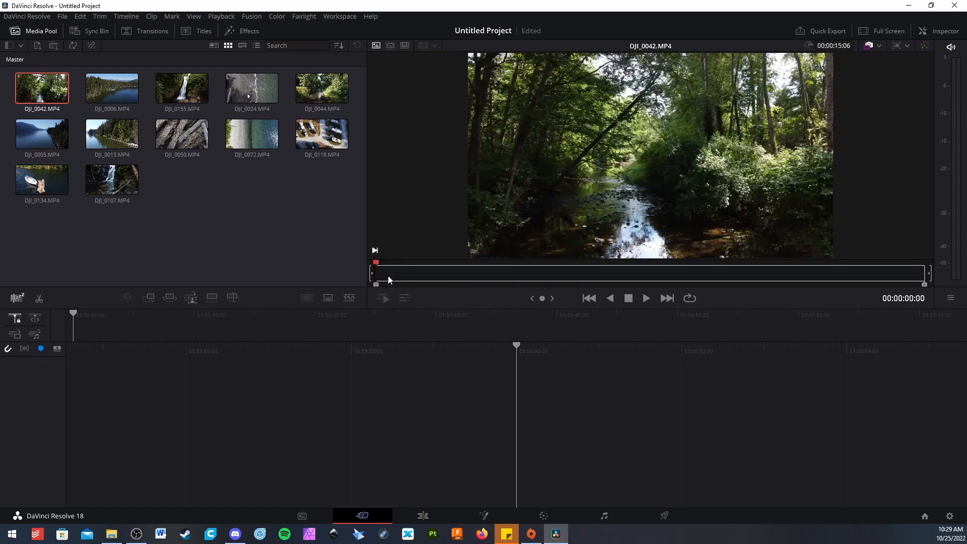
{"action": "left_click_drag", "start_coordinate": [376, 264], "coordinate": [579, 261]}
{"action": "left_click", "coordinate": [644, 301]}
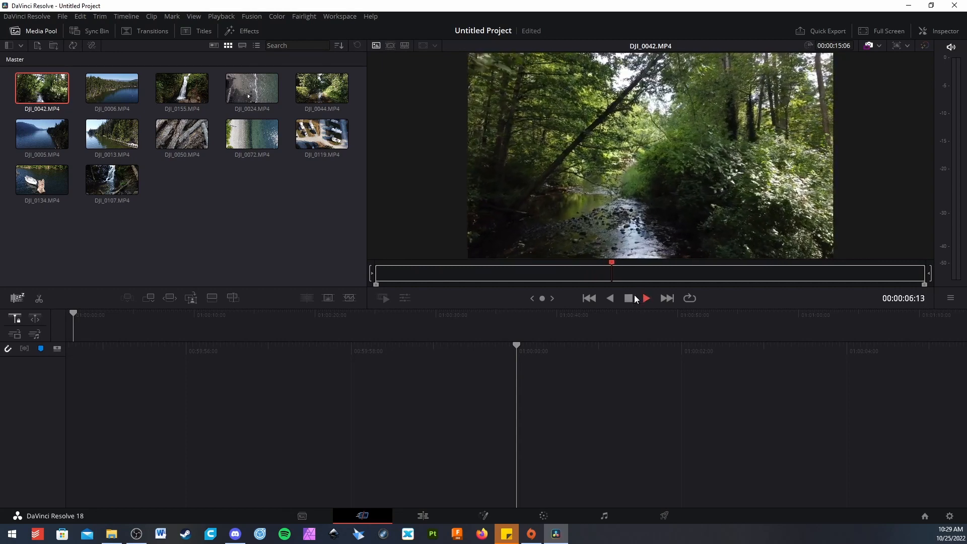
{"action": "left_click", "coordinate": [630, 299]}
{"action": "left_click_drag", "start_coordinate": [42, 88], "coordinate": [601, 436]}
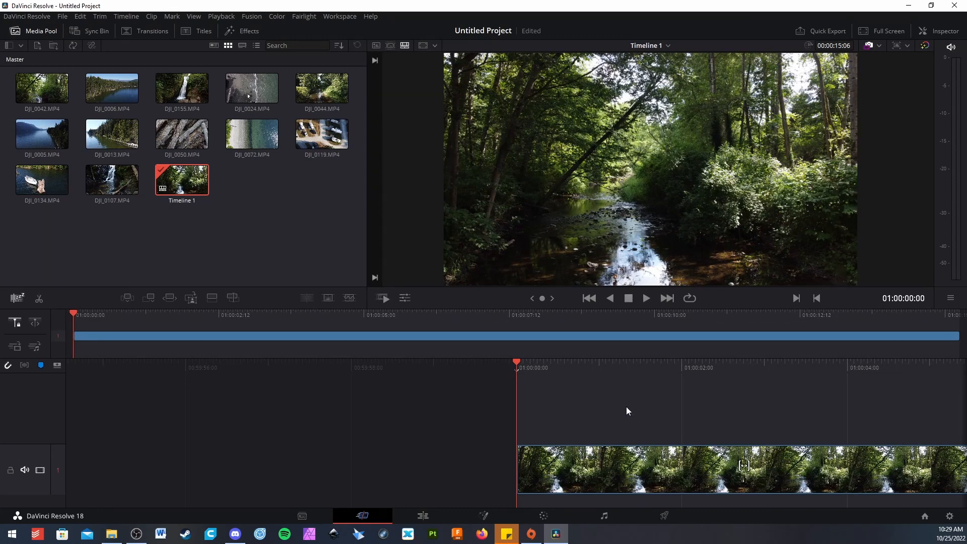
{"action": "left_click_drag", "start_coordinate": [595, 371], "coordinate": [159, 337]}
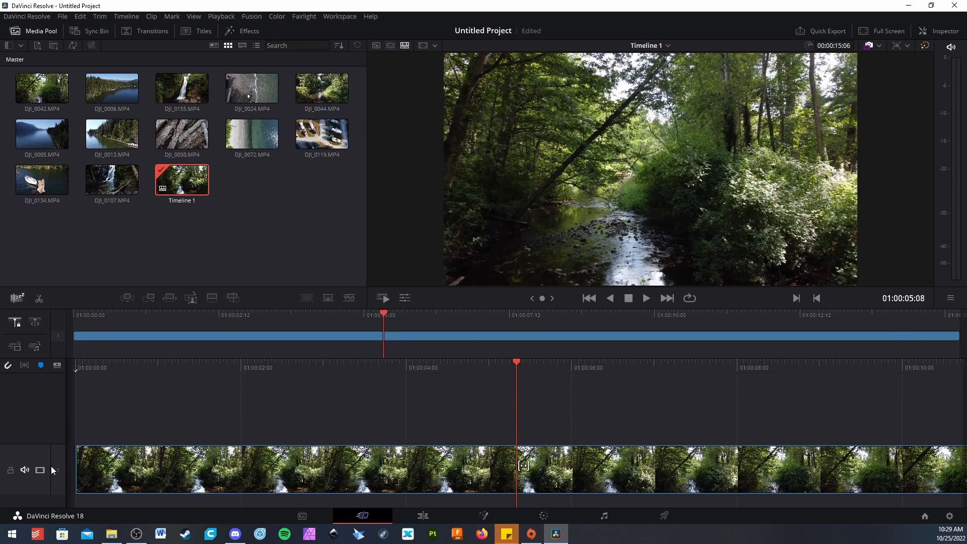
Add a second video track, place another copy of DJI_0042.MP4 near its start, and play the timeline briefly from the beginning.
{"action": "right_click", "coordinate": [49, 415]}
{"action": "left_click", "coordinate": [67, 432]}
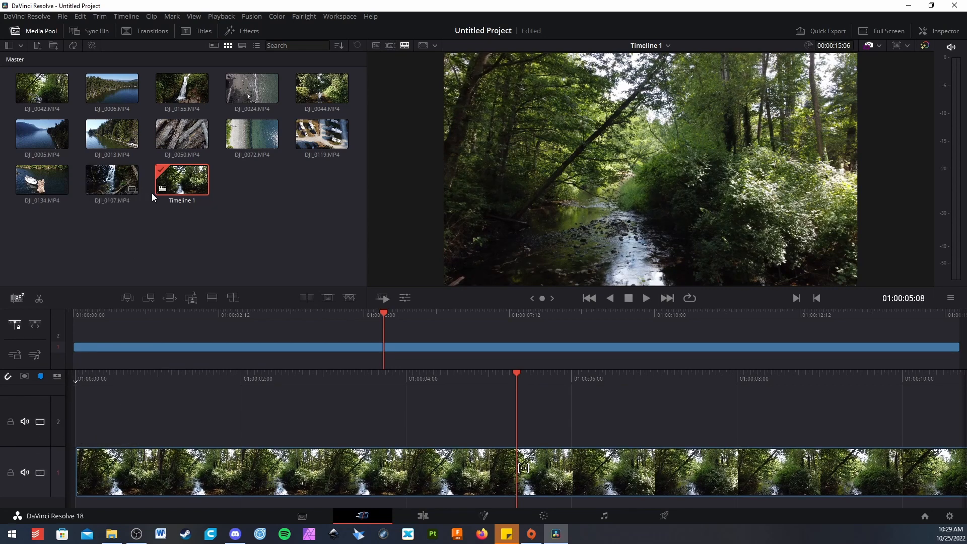
{"action": "left_click", "coordinate": [42, 88]}
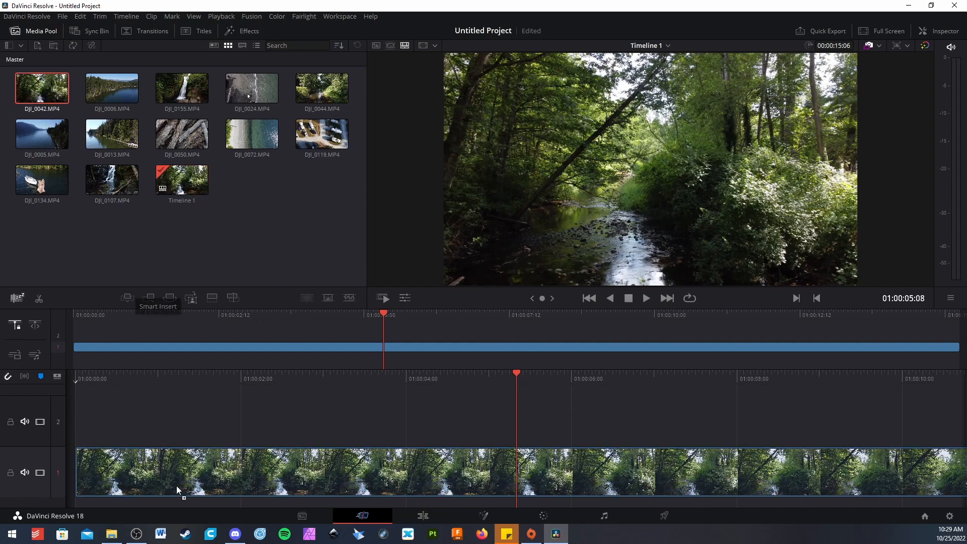
{"action": "left_click_drag", "start_coordinate": [177, 487], "coordinate": [88, 418]}
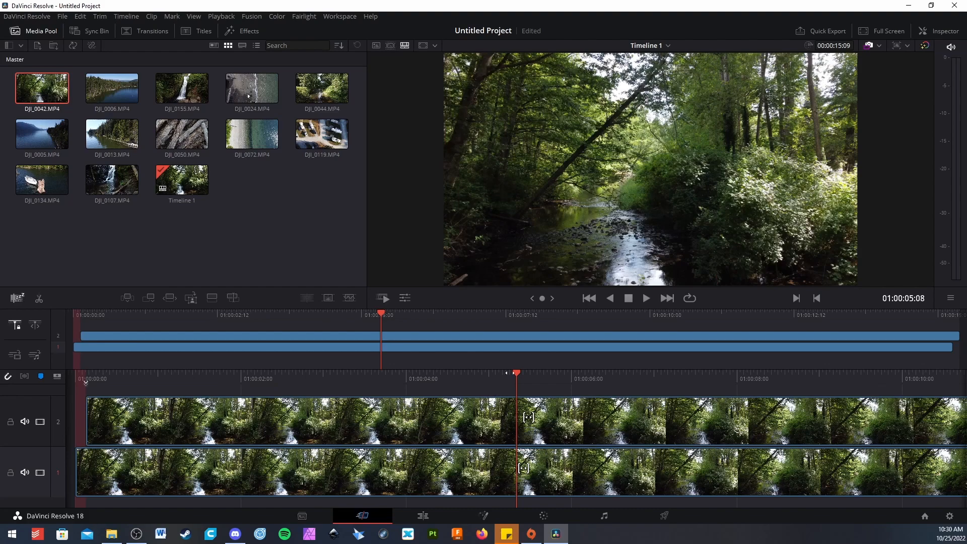
{"action": "left_click_drag", "start_coordinate": [510, 373], "coordinate": [951, 385]}
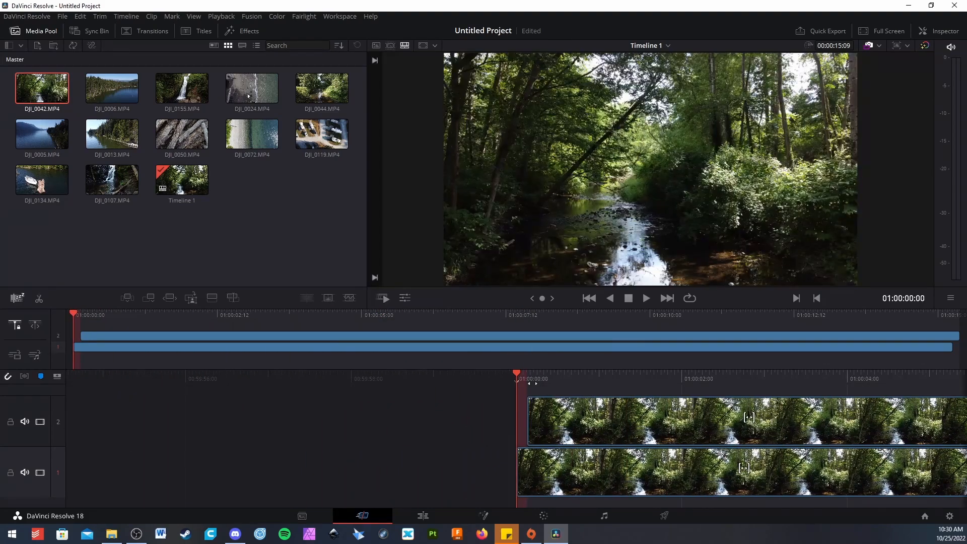
{"action": "left_click", "coordinate": [647, 298]}
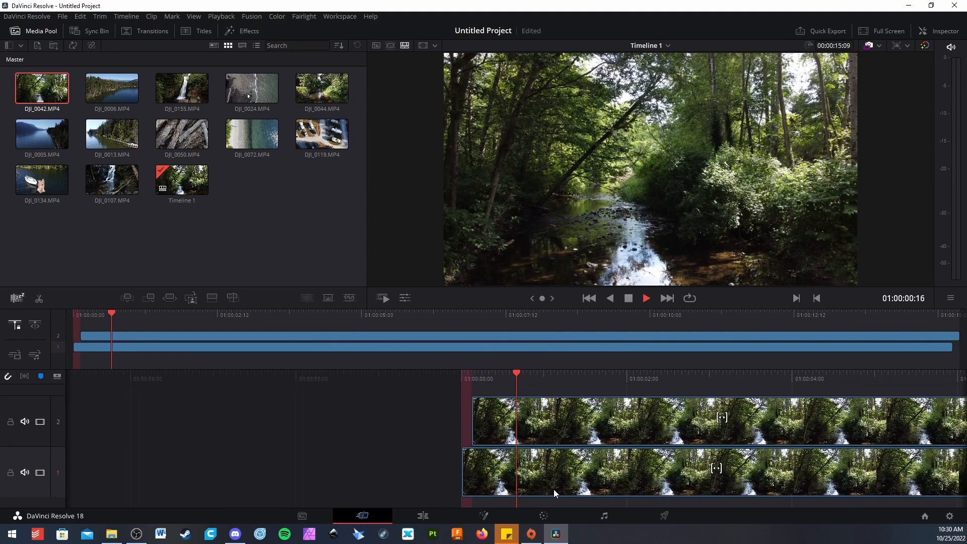
{"action": "left_click", "coordinate": [627, 302]}
Move the clip on track 2 to start at about 2 seconds and play the timeline from the beginning.
{"action": "left_click_drag", "start_coordinate": [388, 414], "coordinate": [543, 412]}
{"action": "left_click", "coordinate": [588, 298]}
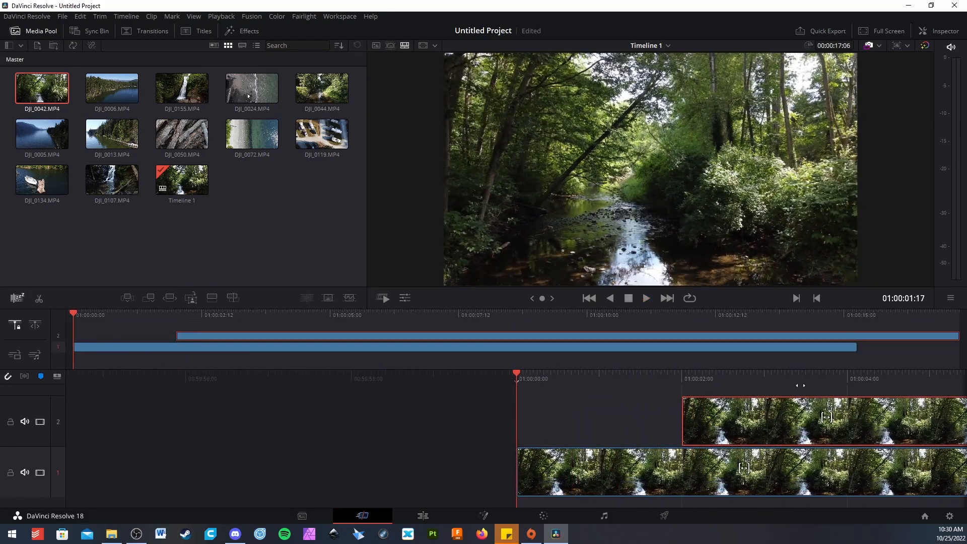
{"action": "left_click", "coordinate": [646, 298]}
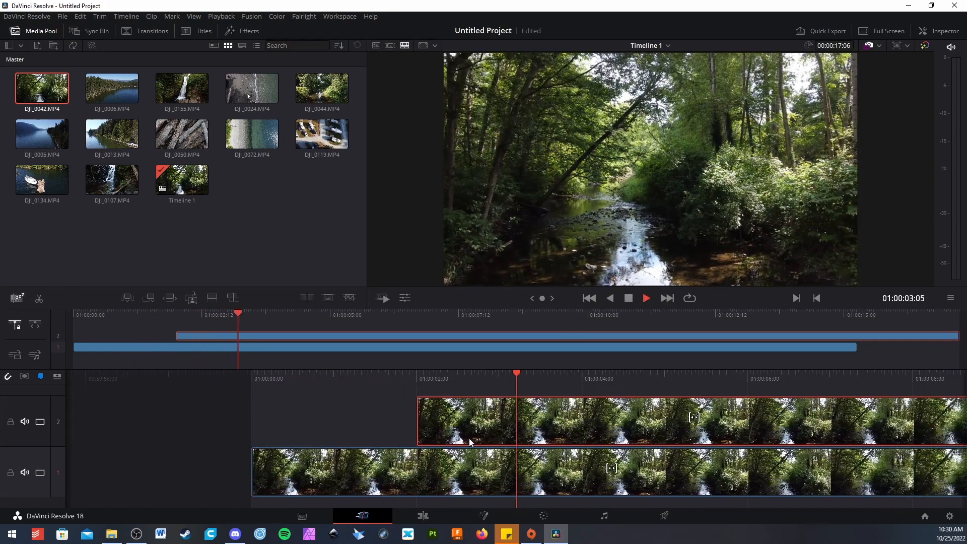
{"action": "left_click", "coordinate": [627, 302]}
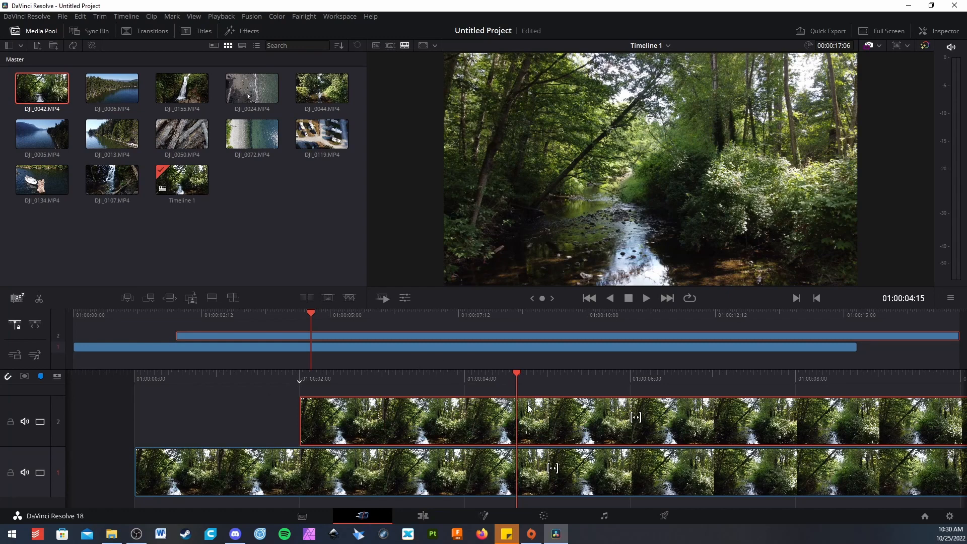
Delete the copied clip from track 2 and remove the empty second track.
{"action": "key", "text": "Delete"}
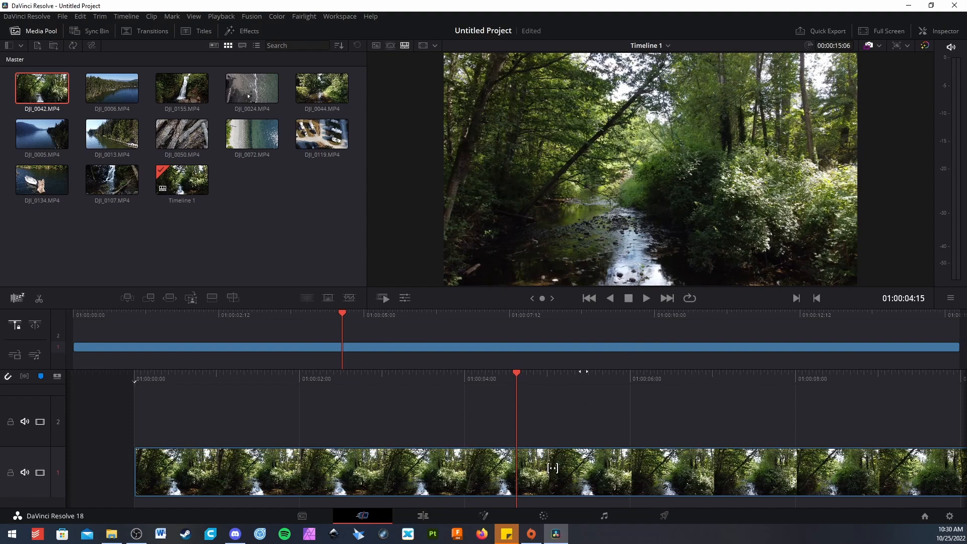
{"action": "left_click_drag", "start_coordinate": [582, 371], "coordinate": [642, 379]}
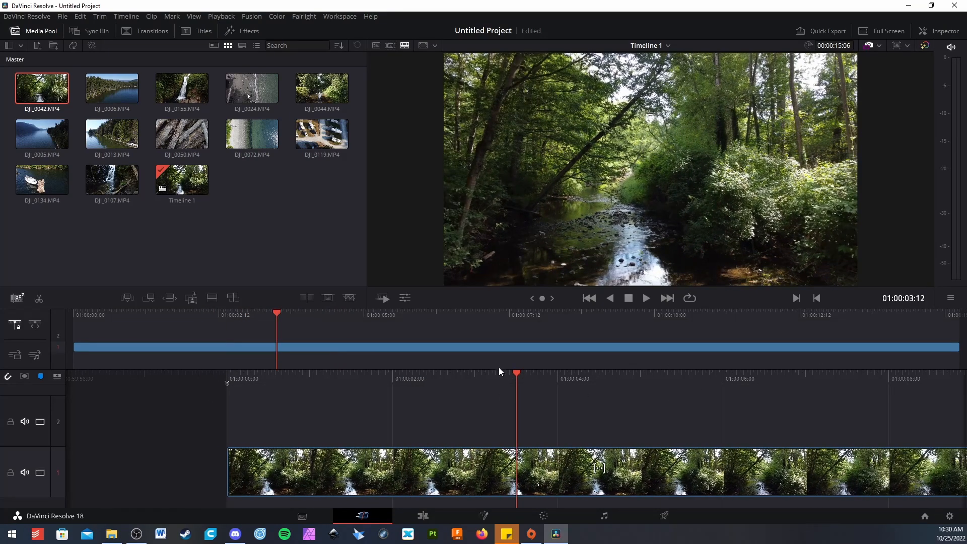
{"action": "left_click_drag", "start_coordinate": [526, 373], "coordinate": [418, 369]}
{"action": "key", "text": "Home"}
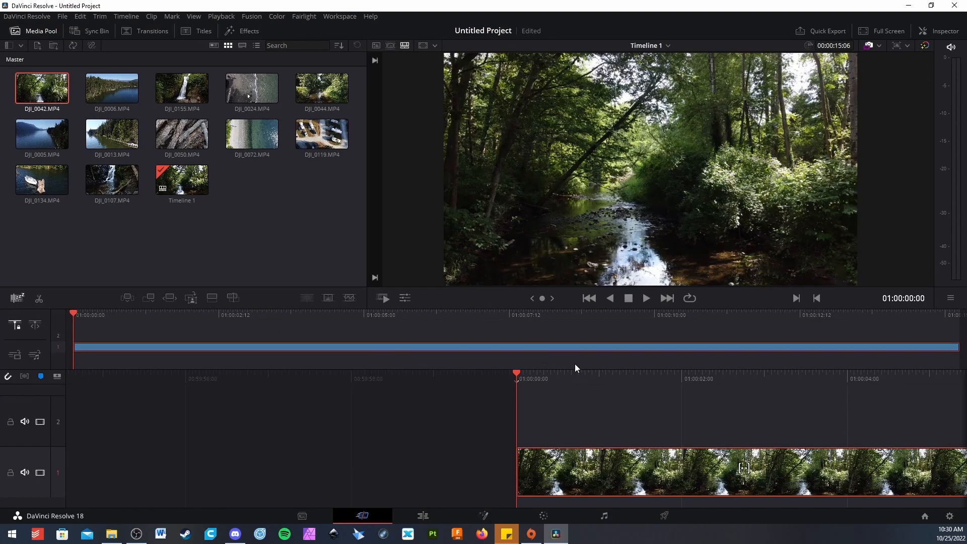
{"action": "left_click", "coordinate": [686, 464]}
{"action": "left_click_drag", "start_coordinate": [657, 380], "coordinate": [530, 382]}
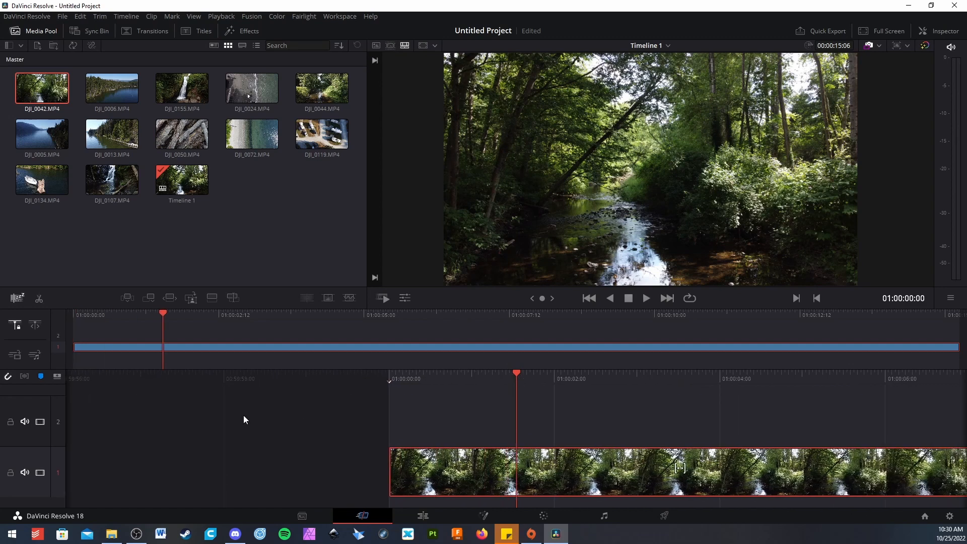
{"action": "right_click", "coordinate": [57, 417]}
{"action": "left_click", "coordinate": [70, 430]}
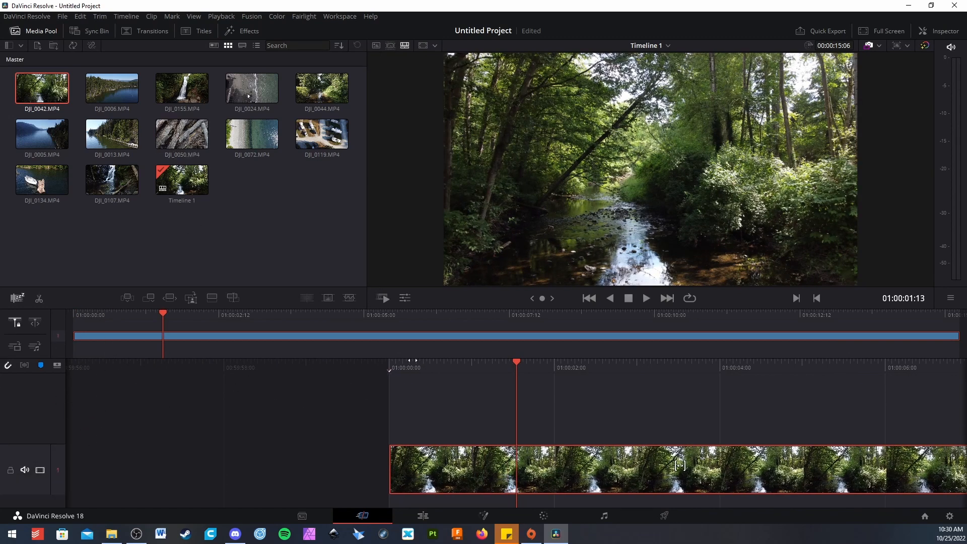
Switch to the Edit page and widen the media and effects area enough for two columns of clip thumbnails.
{"action": "left_click", "coordinate": [418, 515]}
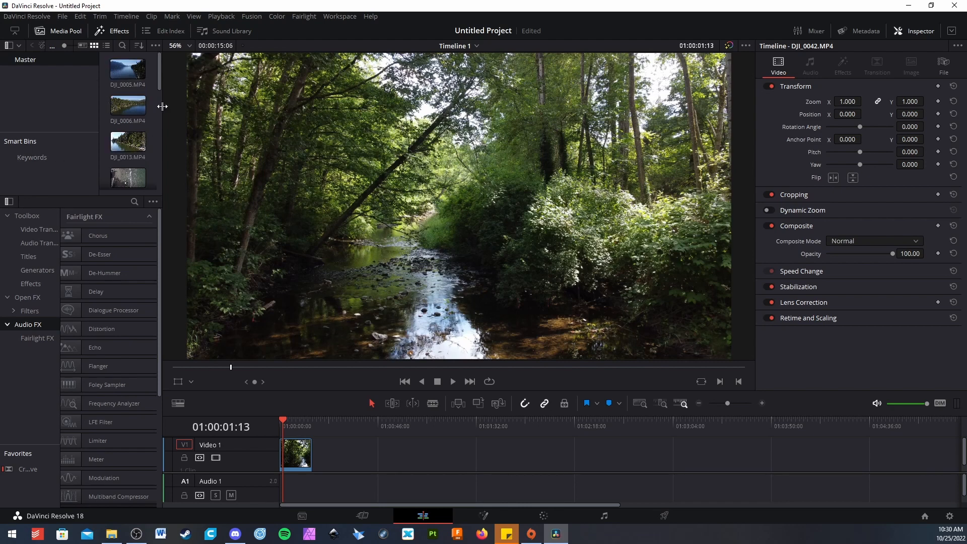
{"action": "left_click_drag", "start_coordinate": [162, 105], "coordinate": [670, 127]}
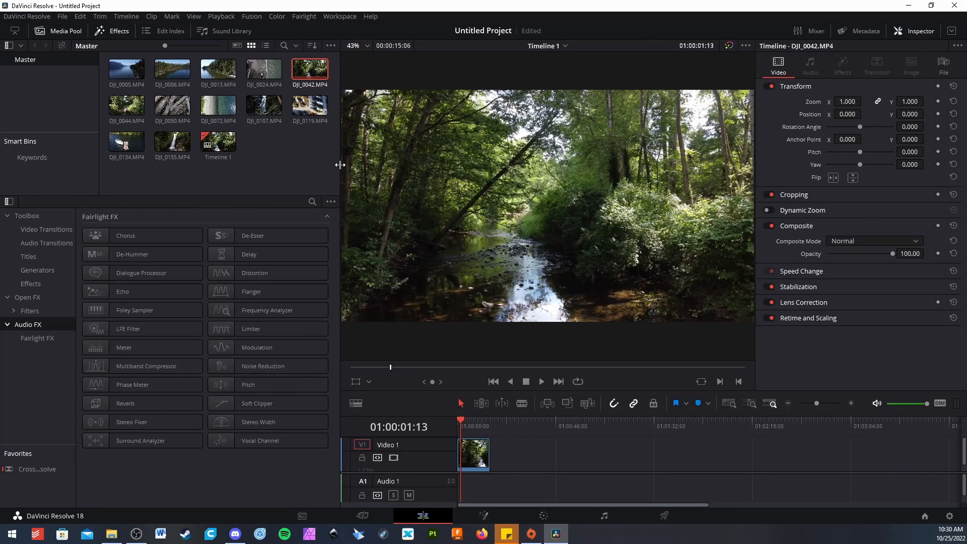
{"action": "left_click_drag", "start_coordinate": [340, 164], "coordinate": [203, 167]}
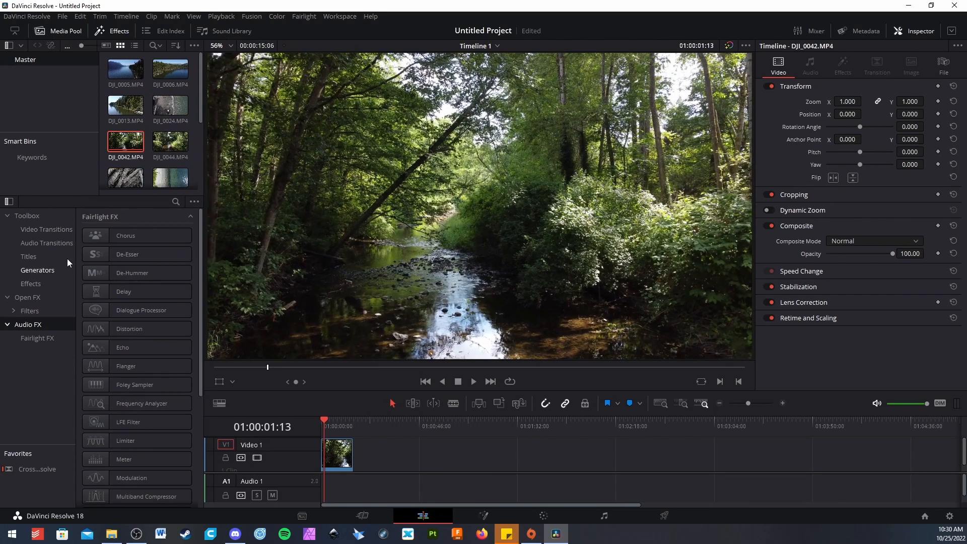
Hide the media pool and the effects library, and toggle the Inspector off and back on.
{"action": "left_click", "coordinate": [62, 34]}
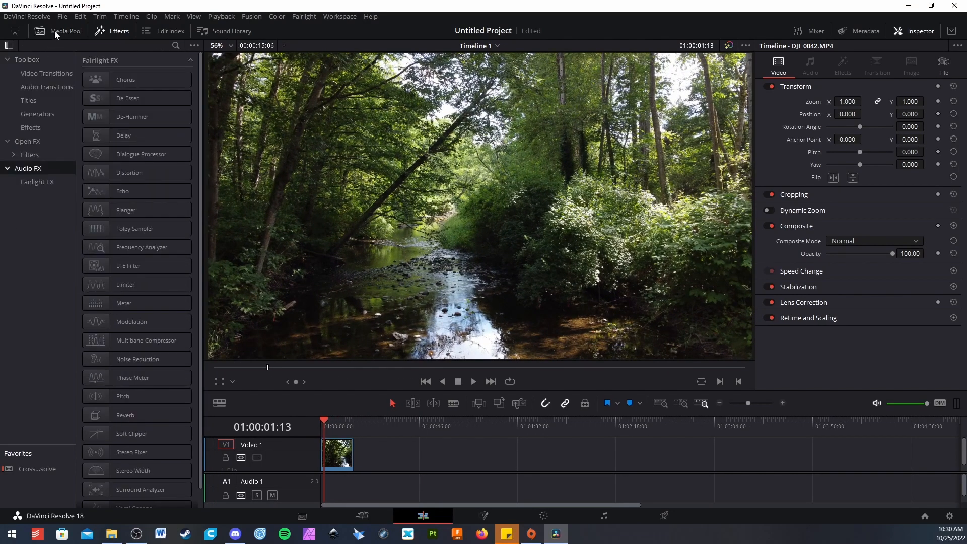
{"action": "left_click", "coordinate": [54, 31]}
{"action": "left_click", "coordinate": [53, 30]}
{"action": "left_click", "coordinate": [113, 30]}
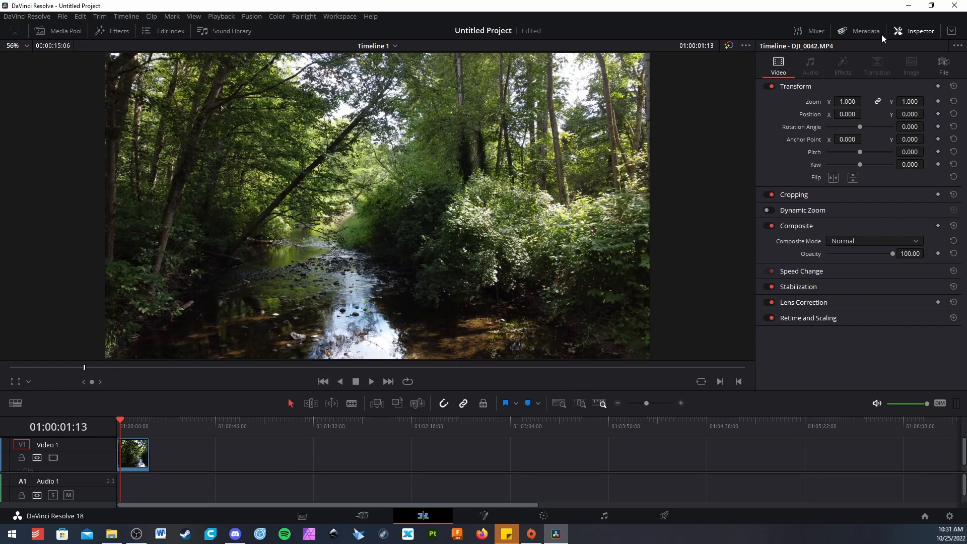
{"action": "left_click", "coordinate": [917, 31]}
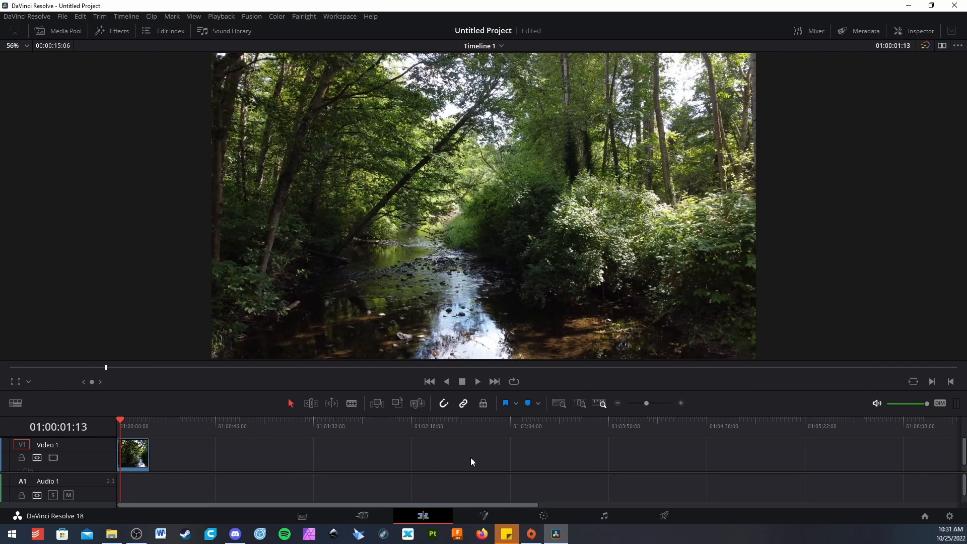
{"action": "left_click", "coordinate": [915, 29]}
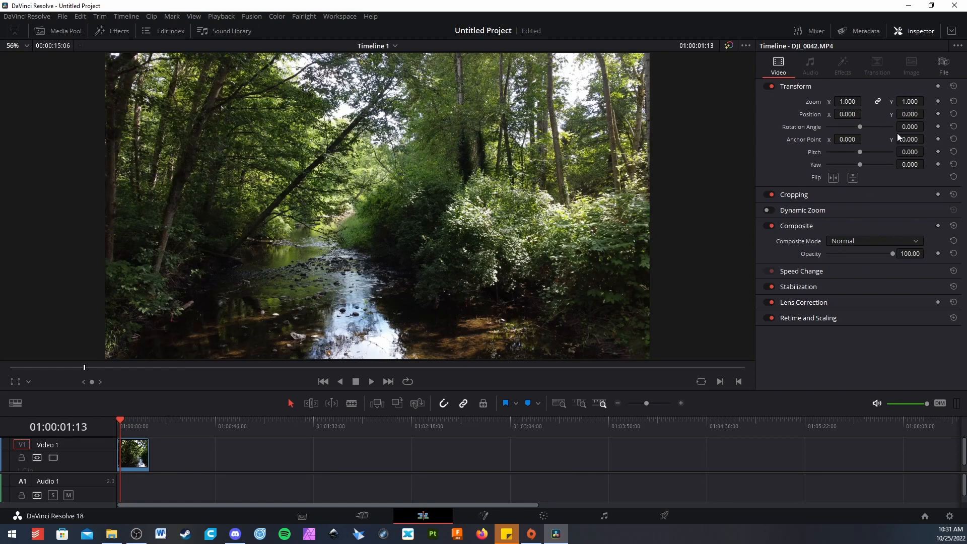
Show the media pool with a narrower bin list and scrub through clip DJI_0006.MP4.
{"action": "left_click", "coordinate": [60, 32]}
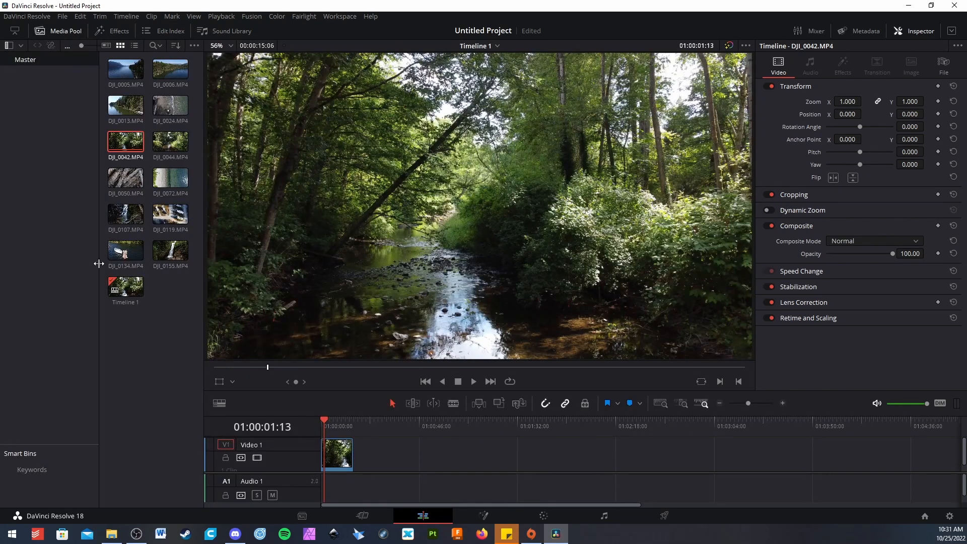
{"action": "left_click_drag", "start_coordinate": [100, 278], "coordinate": [40, 277]}
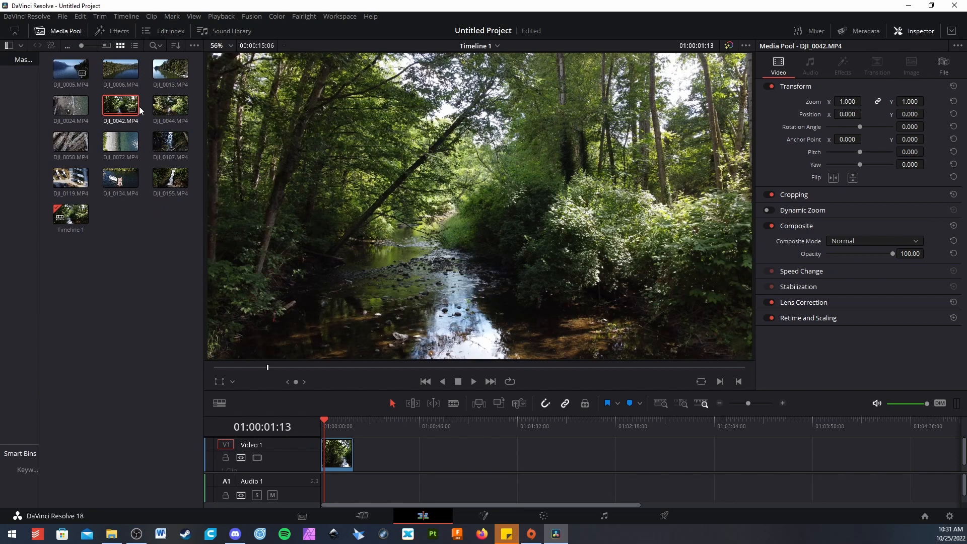
{"action": "left_click", "coordinate": [120, 69]}
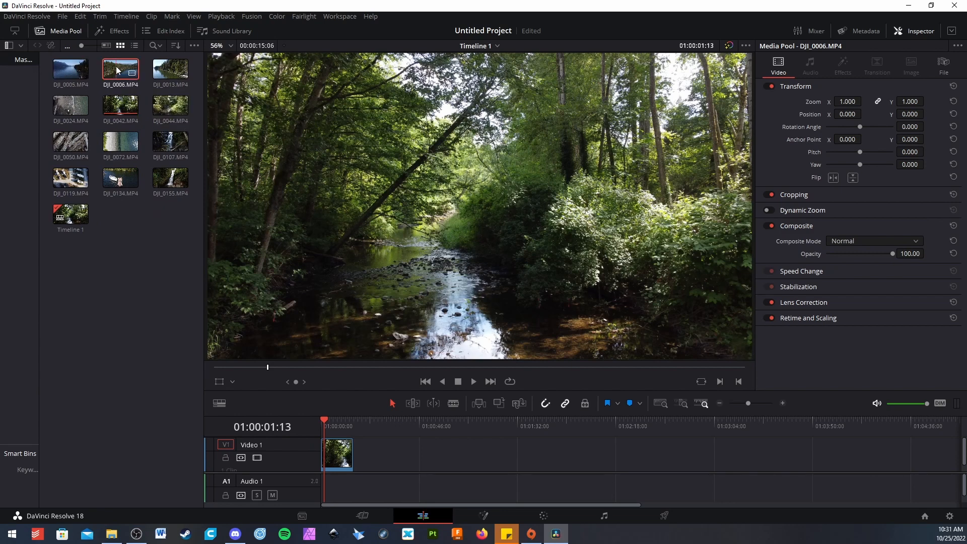
{"action": "left_click_drag", "start_coordinate": [216, 367], "coordinate": [340, 367]}
Preview clip DJI_0013.MP4 and add it to Video 1 directly after the first clip.
{"action": "left_click", "coordinate": [170, 69]}
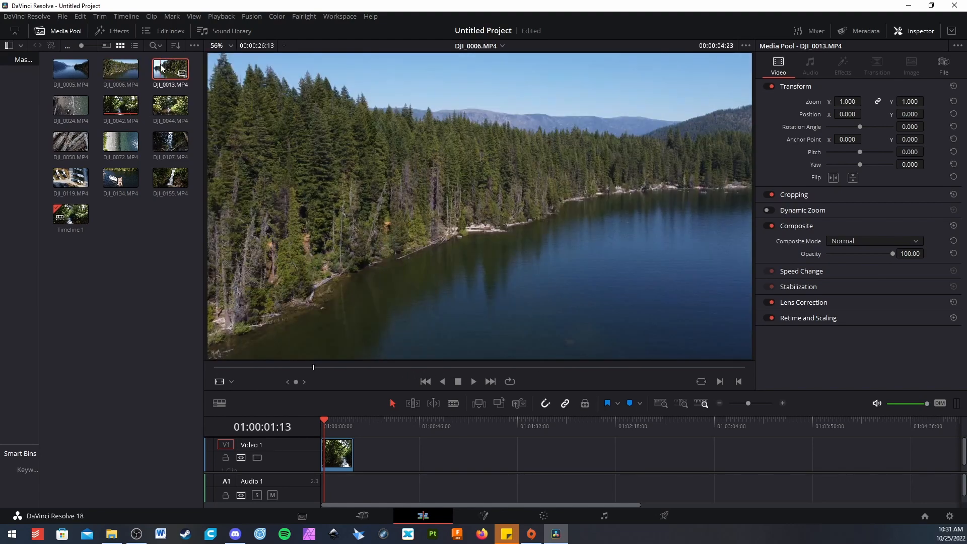
{"action": "left_click_drag", "start_coordinate": [272, 370], "coordinate": [588, 394]}
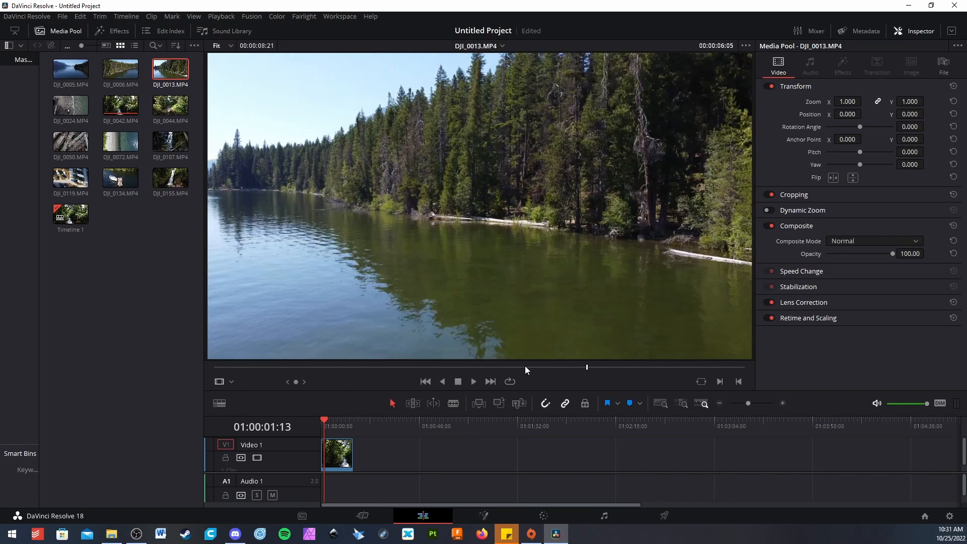
{"action": "left_click_drag", "start_coordinate": [174, 66], "coordinate": [360, 457]}
{"action": "left_click", "coordinate": [359, 457]}
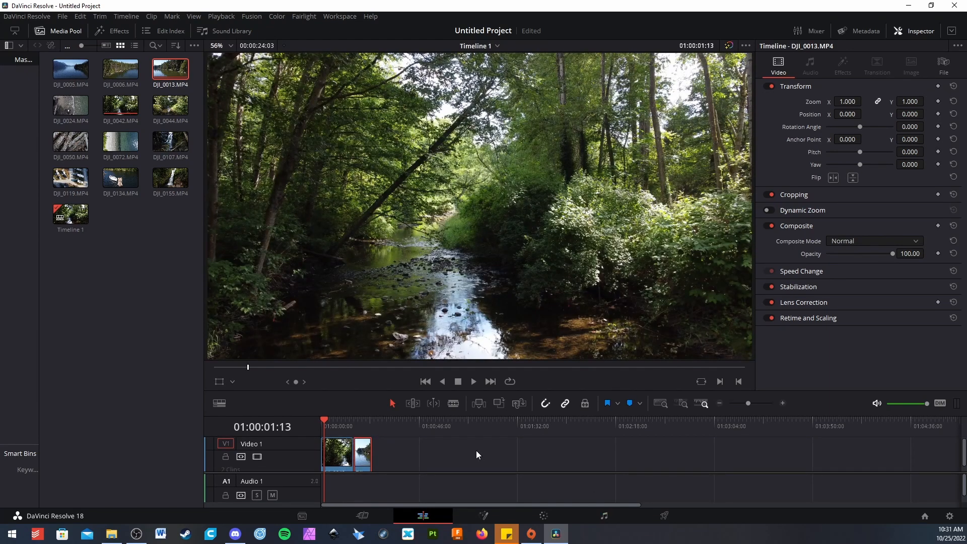
Turn snapping off, move DJI_0013.MP4 about one second later to leave a gap, and play across the gap.
{"action": "left_click", "coordinate": [546, 404]}
{"action": "left_click_drag", "start_coordinate": [362, 461], "coordinate": [364, 464]}
{"action": "left_click_drag", "start_coordinate": [329, 423], "coordinate": [348, 424]}
{"action": "left_click", "coordinate": [472, 381]}
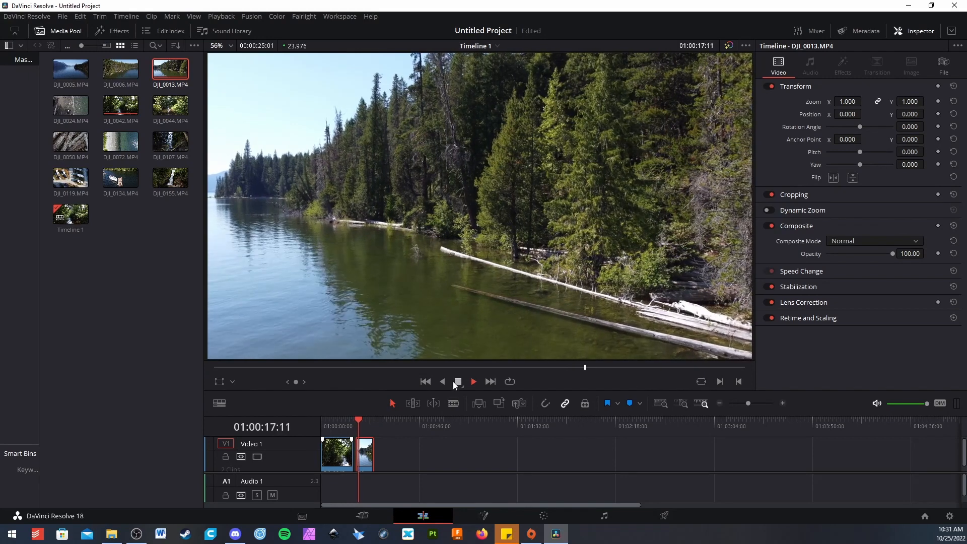
{"action": "left_click", "coordinate": [458, 381]}
Turn snapping on, move DJI_0013.MP4 back against the first clip, and play across the cut.
{"action": "left_click", "coordinate": [545, 403]}
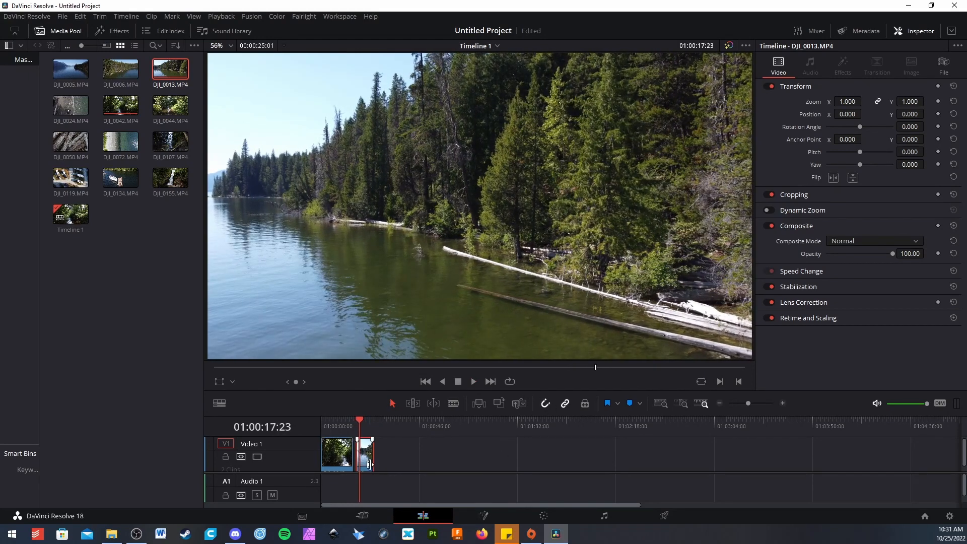
{"action": "left_click_drag", "start_coordinate": [368, 459], "coordinate": [369, 460]}
{"action": "left_click_drag", "start_coordinate": [359, 421], "coordinate": [339, 421]}
{"action": "left_click", "coordinate": [473, 381]}
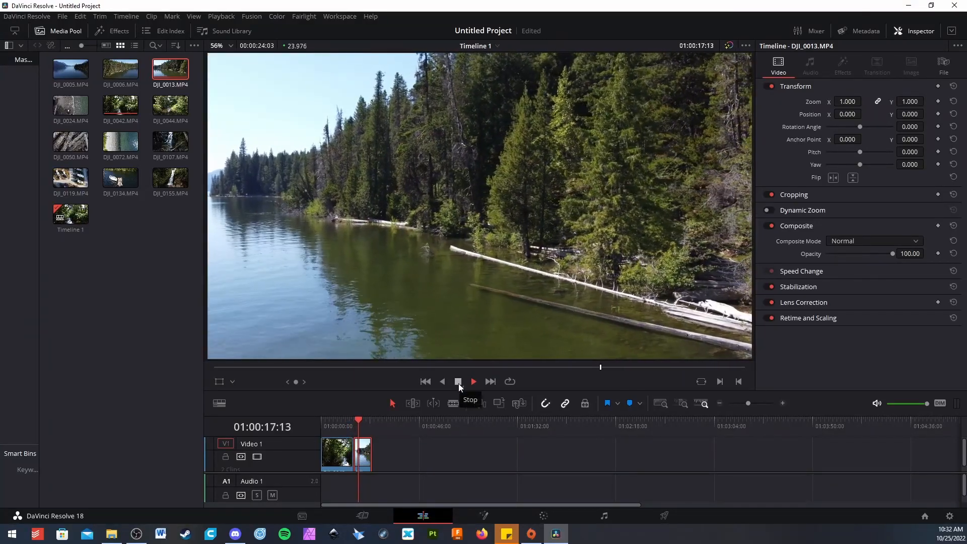
{"action": "left_click", "coordinate": [459, 382]}
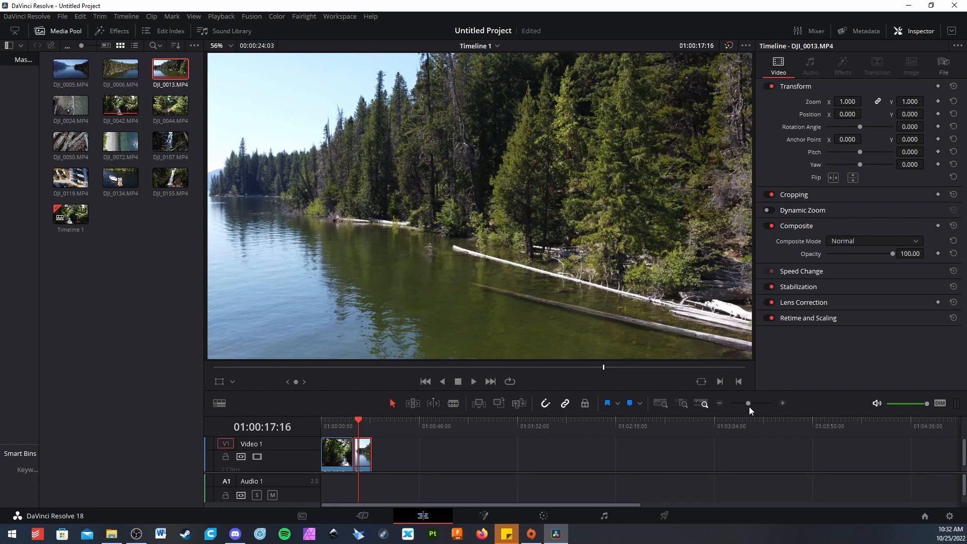
Zoom in on the timeline so that both clips on Video 1 appear wider.
{"action": "mouse_move", "coordinate": [748, 403]}
{"action": "left_mouse_down"}
{"action": "mouse_move", "coordinate": [780, 400]}
{"action": "mouse_move", "coordinate": [752, 401]}
{"action": "left_mouse_up"}
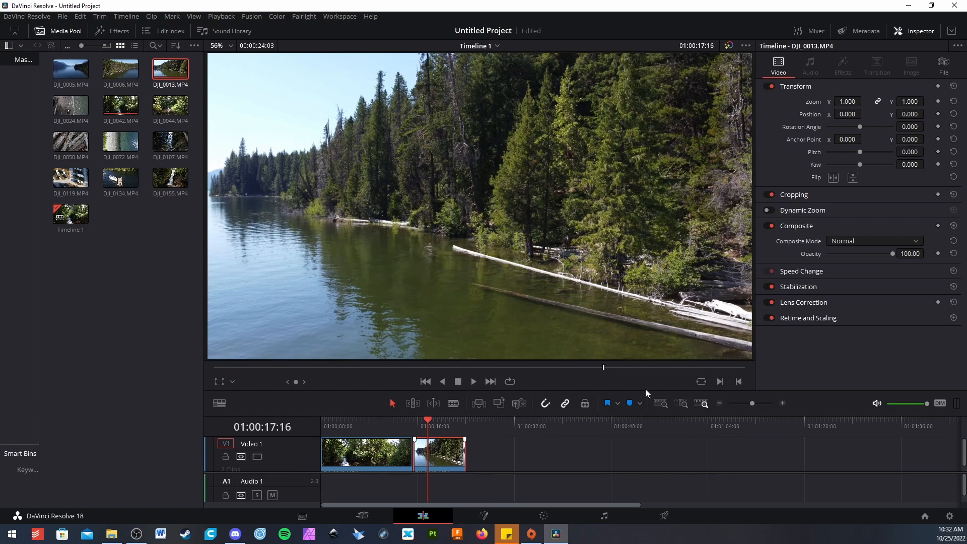
Enlarge the timeline area and add a mono audio track below Audio 1.
{"action": "left_click_drag", "start_coordinate": [644, 390], "coordinate": [638, 222]}
{"action": "left_click", "coordinate": [360, 393]}
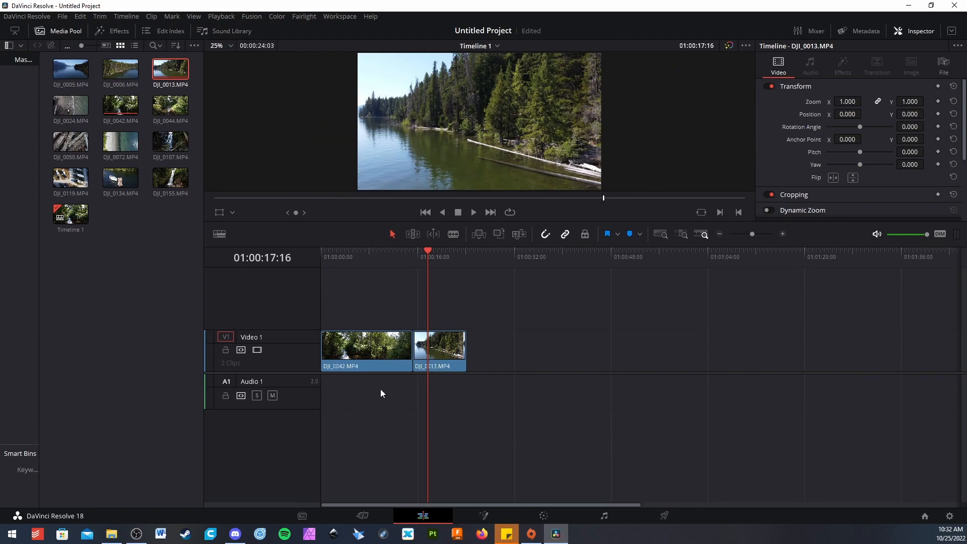
{"action": "right_click", "coordinate": [265, 435]}
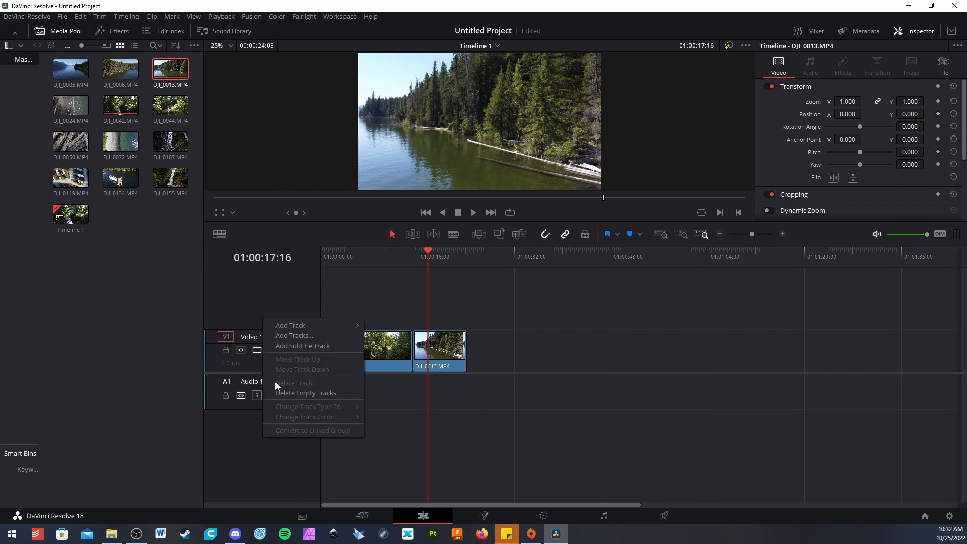
{"action": "mouse_move", "coordinate": [304, 325]}
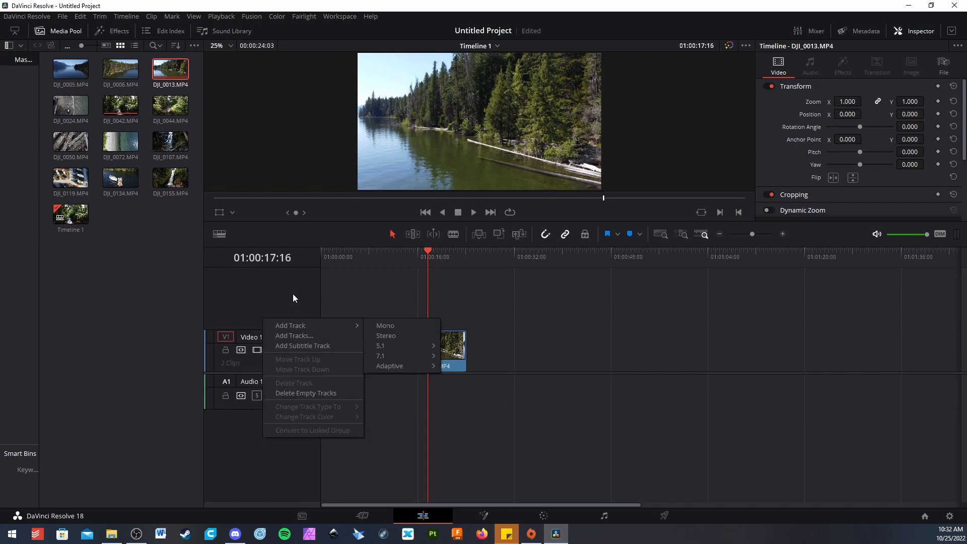
{"action": "left_click", "coordinate": [400, 326]}
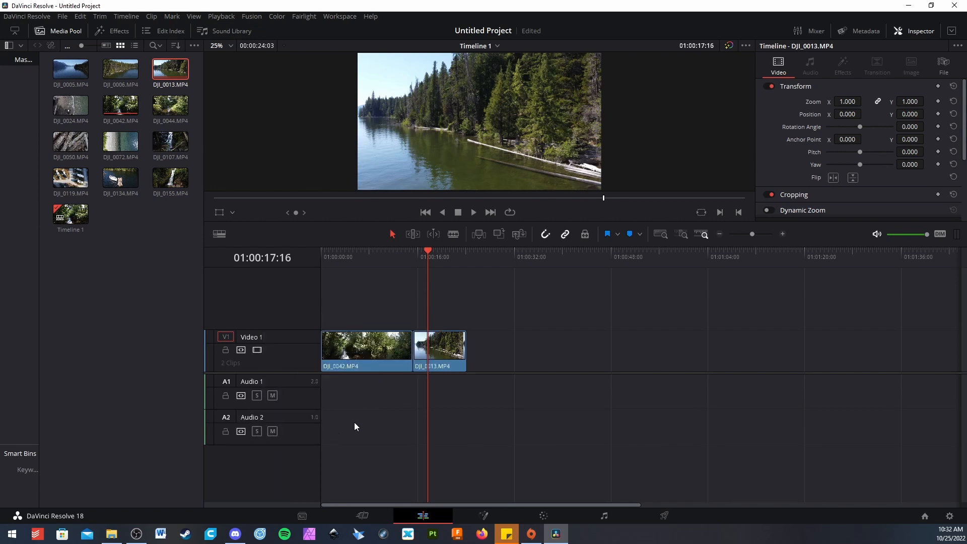
Delete the Audio 2 track and shrink the timeline area again, keeping the Video 1 clips in view.
{"action": "left_click", "coordinate": [292, 431]}
{"action": "right_click", "coordinate": [304, 430]}
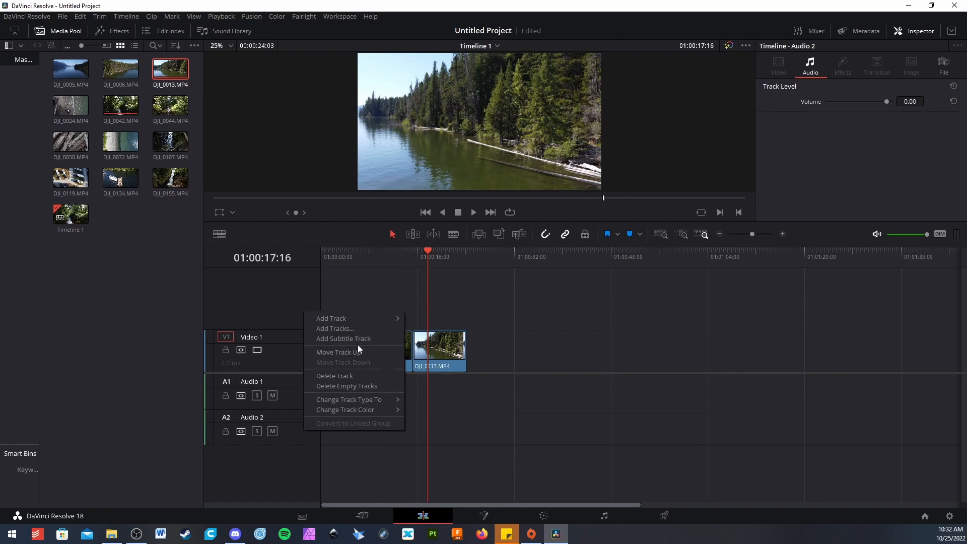
{"action": "left_click", "coordinate": [338, 376]}
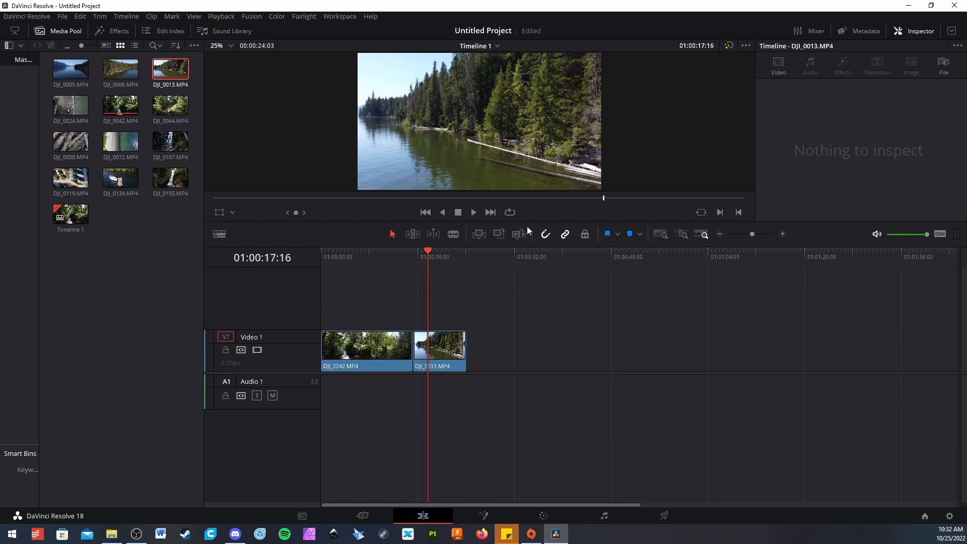
{"action": "left_click_drag", "start_coordinate": [528, 224], "coordinate": [533, 403]}
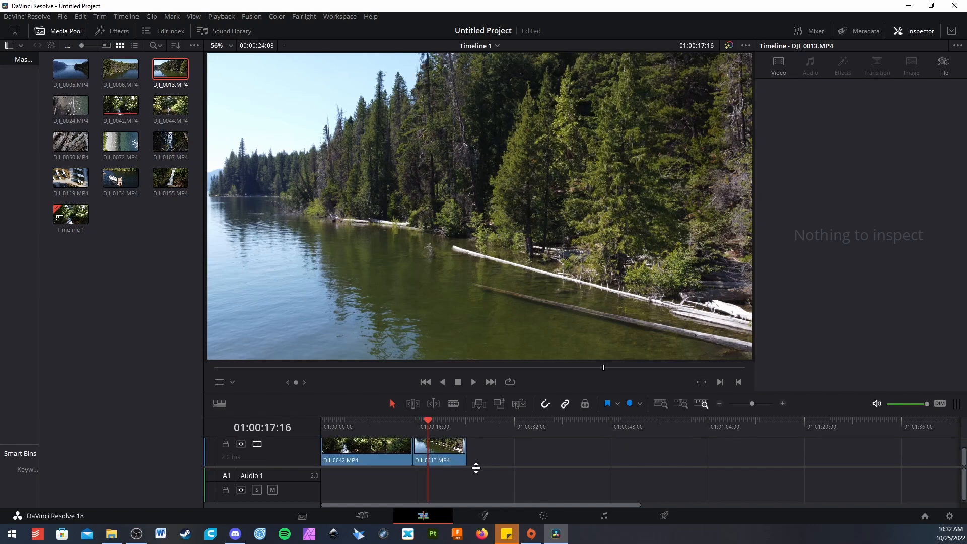
{"action": "left_click_drag", "start_coordinate": [476, 468], "coordinate": [472, 507]}
Shorten DJI_0013.MP4 by about two seconds and move it to start at about 01:00:26 on Video 1.
{"action": "left_click", "coordinate": [449, 468]}
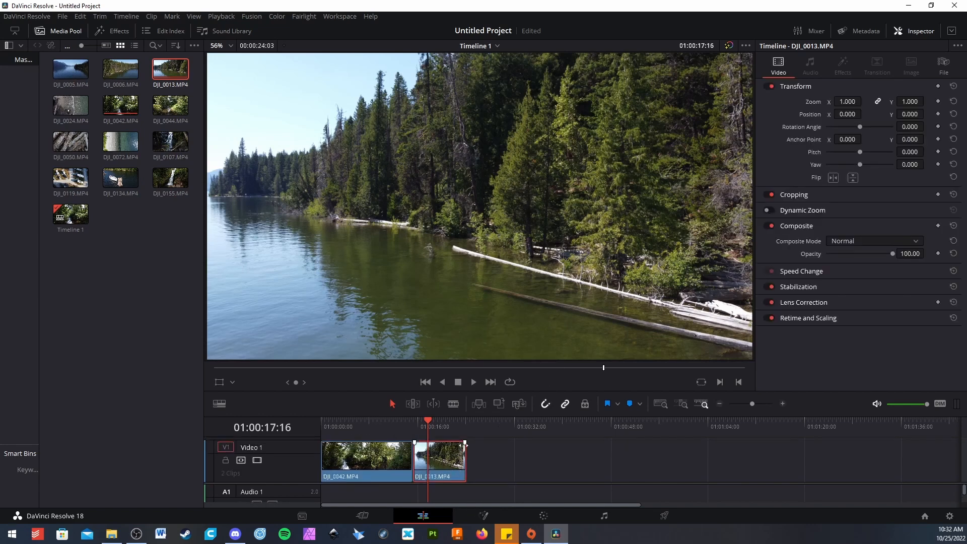
{"action": "mouse_move", "coordinate": [465, 455]}
{"action": "left_mouse_down"}
{"action": "mouse_move", "coordinate": [482, 455]}
{"action": "mouse_move", "coordinate": [443, 456]}
{"action": "mouse_move", "coordinate": [475, 455]}
{"action": "mouse_move", "coordinate": [450, 450]}
{"action": "mouse_move", "coordinate": [475, 451]}
{"action": "mouse_move", "coordinate": [467, 451]}
{"action": "left_mouse_up"}
{"action": "left_click_drag", "start_coordinate": [439, 459], "coordinate": [479, 459]}
Trim the end of DJI_0042.MP4 to about 01:00:13:12 and move DJI_0013.MP4 directly against it.
{"action": "left_click", "coordinate": [404, 470]}
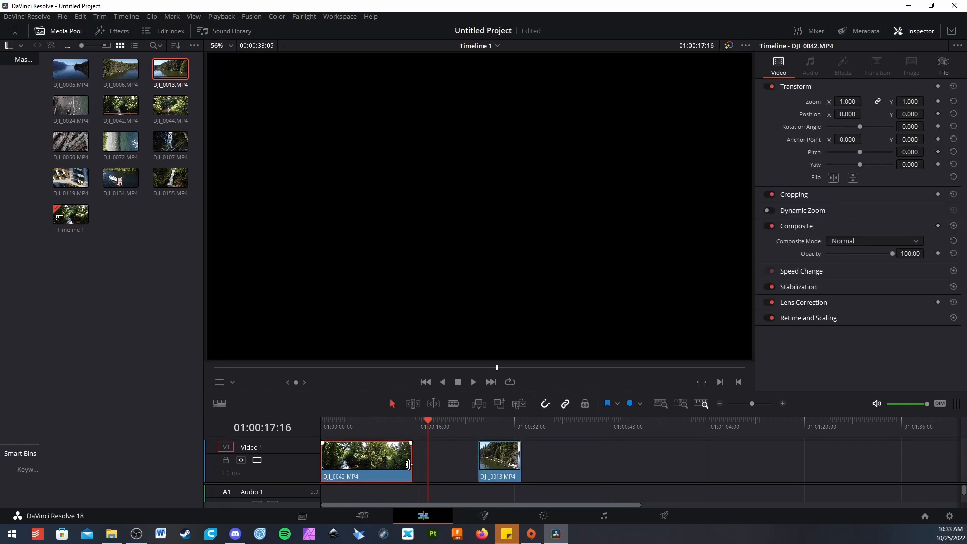
{"action": "left_click_drag", "start_coordinate": [411, 463], "coordinate": [401, 464]}
{"action": "left_click_drag", "start_coordinate": [500, 455], "coordinate": [403, 427]}
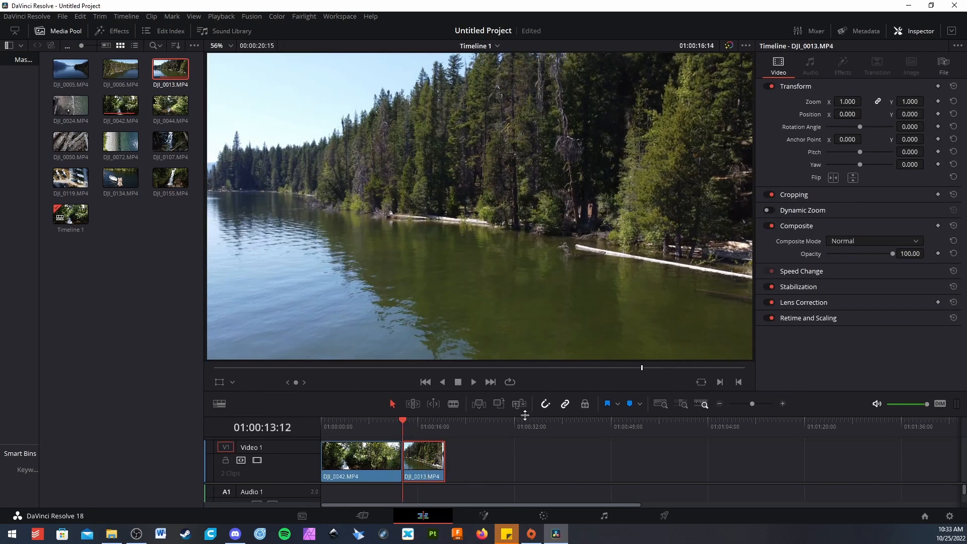
Roll the cut between DJI_0042.MP4 and DJI_0013.MP4 earlier, to about 01:00:12:17.
{"action": "left_click_drag", "start_coordinate": [756, 400], "coordinate": [759, 400]}
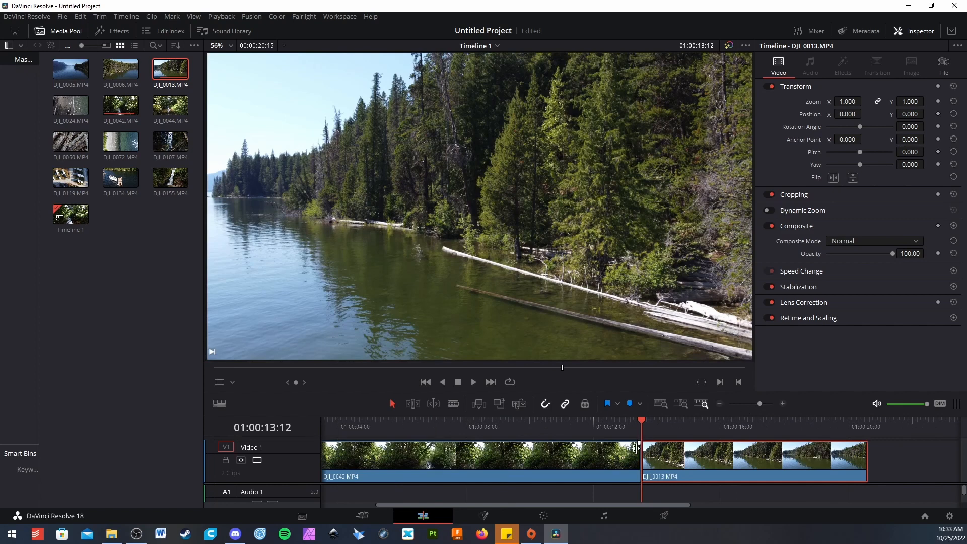
{"action": "left_click_drag", "start_coordinate": [639, 456], "coordinate": [605, 457]}
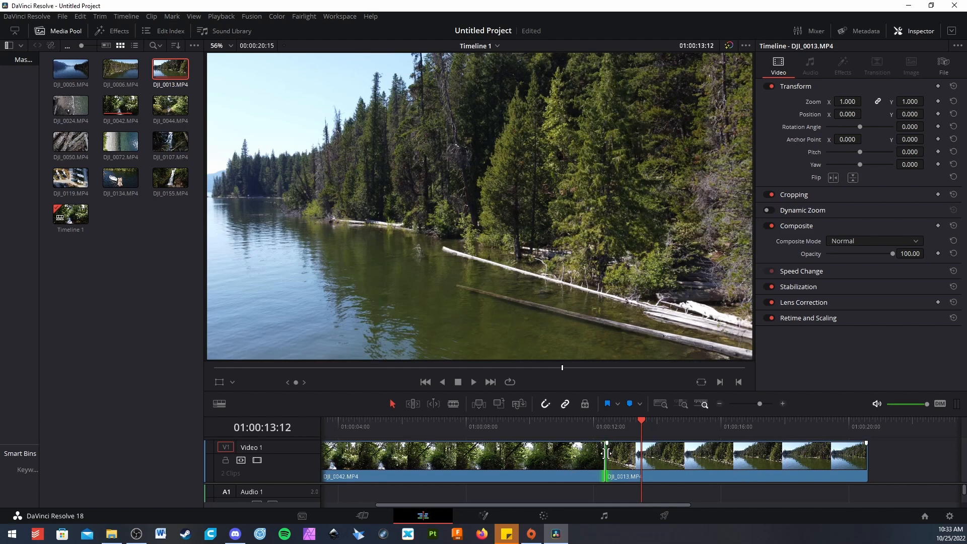
{"action": "mouse_move", "coordinate": [604, 455]}
{"action": "left_mouse_down"}
{"action": "mouse_move", "coordinate": [717, 450]}
{"action": "mouse_move", "coordinate": [602, 456]}
{"action": "mouse_move", "coordinate": [650, 453]}
{"action": "mouse_move", "coordinate": [616, 455]}
{"action": "left_mouse_up"}
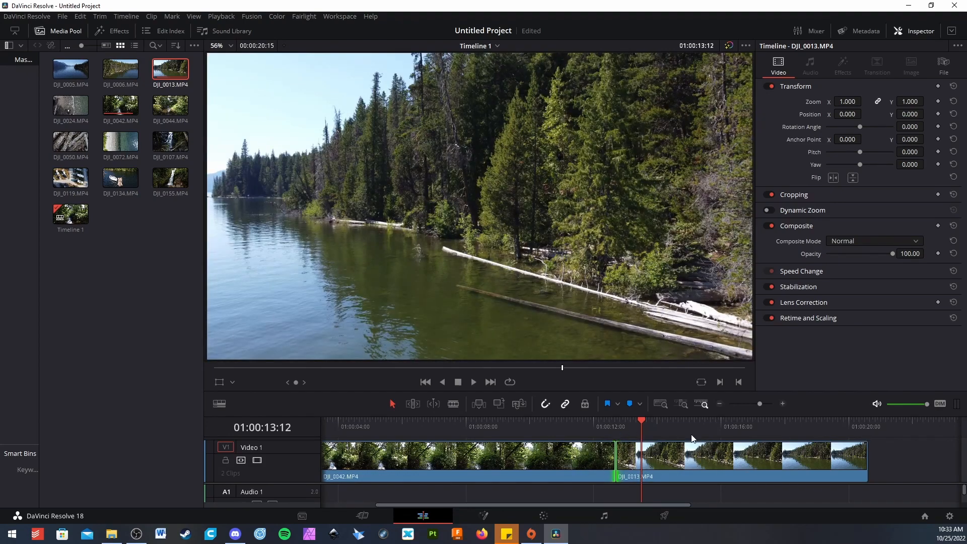
Cut off the part of DJI_0013.MP4 after 01:00:16:04 and undo both the deletion and the split.
{"action": "left_click_drag", "start_coordinate": [647, 418], "coordinate": [726, 427]}
{"action": "key", "text": "ctrl+b"}
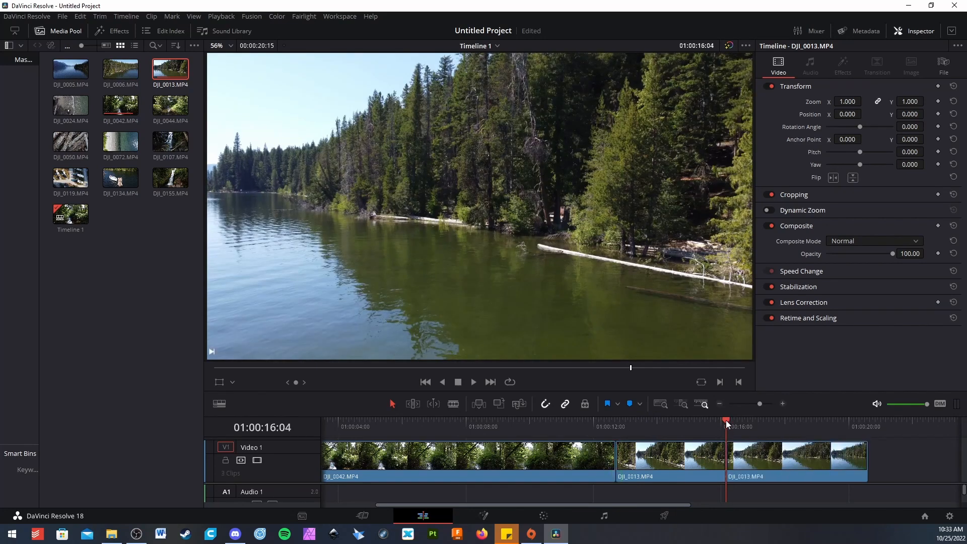
{"action": "left_click_drag", "start_coordinate": [726, 420], "coordinate": [696, 424]}
{"action": "left_click", "coordinate": [780, 463]}
{"action": "key", "text": "Delete"}
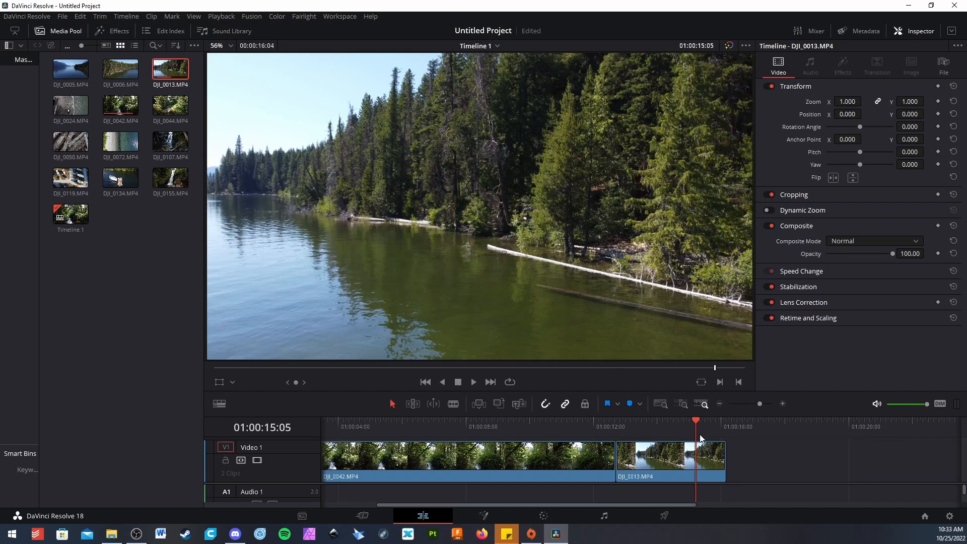
{"action": "key", "text": "ctrl+z"}
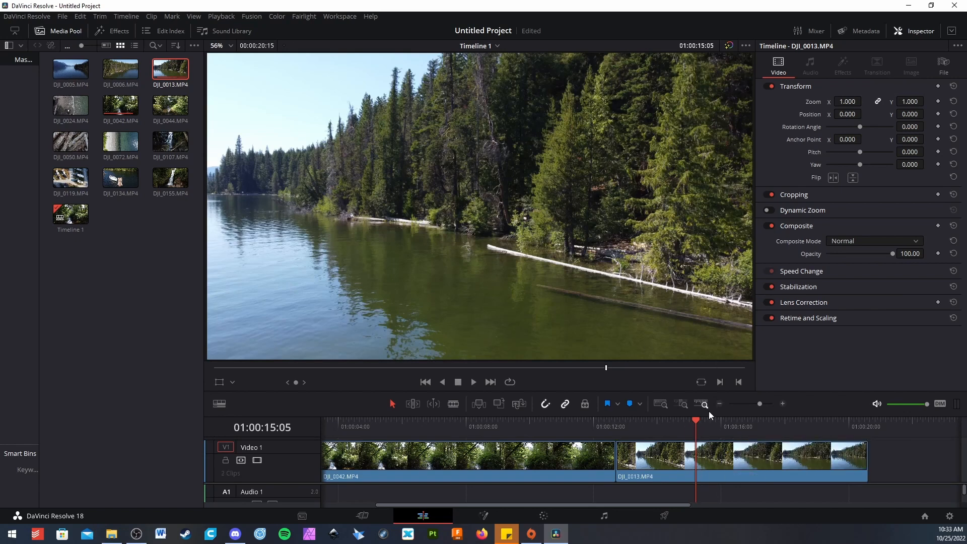
Split DJI_0013.MP4 at 01:00:15:21 and ripple delete the part before the split.
{"action": "mouse_move", "coordinate": [708, 413]}
{"action": "left_mouse_down"}
{"action": "mouse_move", "coordinate": [684, 424]}
{"action": "mouse_move", "coordinate": [717, 413]}
{"action": "left_mouse_up"}
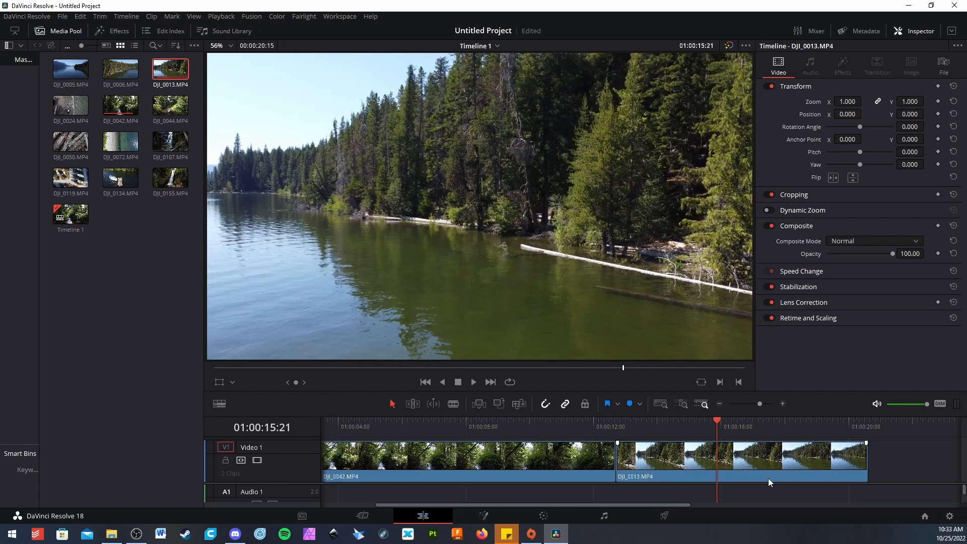
{"action": "key", "text": "ctrl+b"}
{"action": "left_click_drag", "start_coordinate": [717, 420], "coordinate": [678, 423]}
{"action": "key", "text": "Delete"}
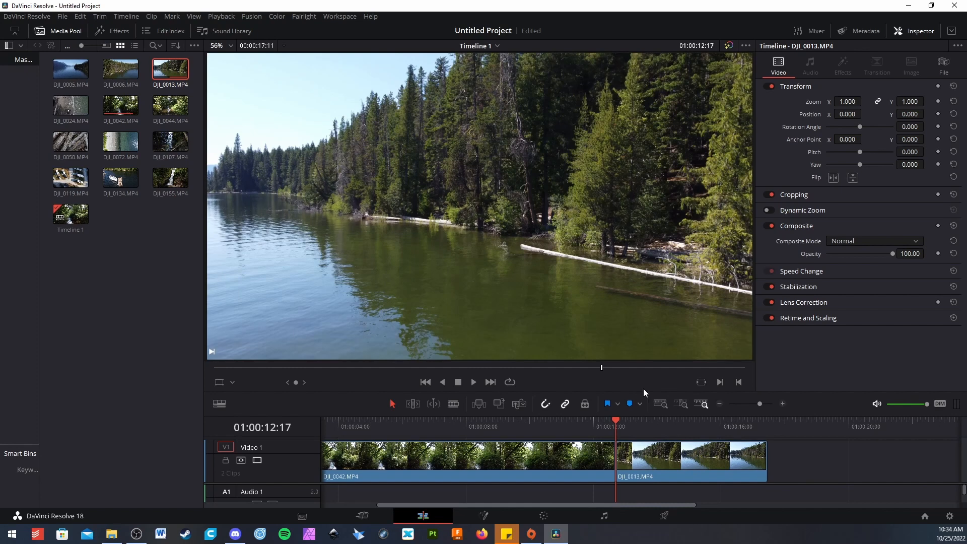
Undo the ripple delete and place DJI_0005.MP4 on Video 2, starting about two seconds before DJI_0013.MP4.
{"action": "left_click_drag", "start_coordinate": [642, 391], "coordinate": [633, 278]}
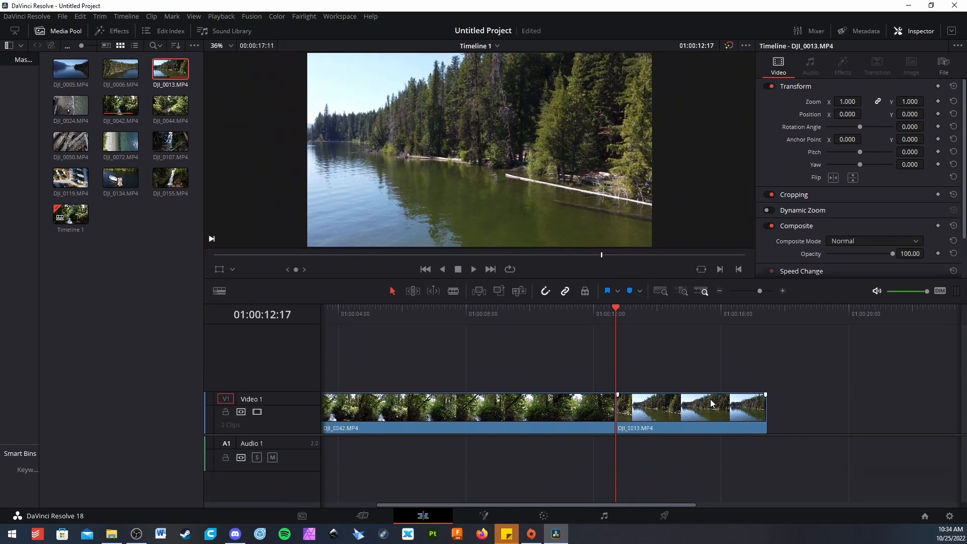
{"action": "key", "text": "ctrl+z"}
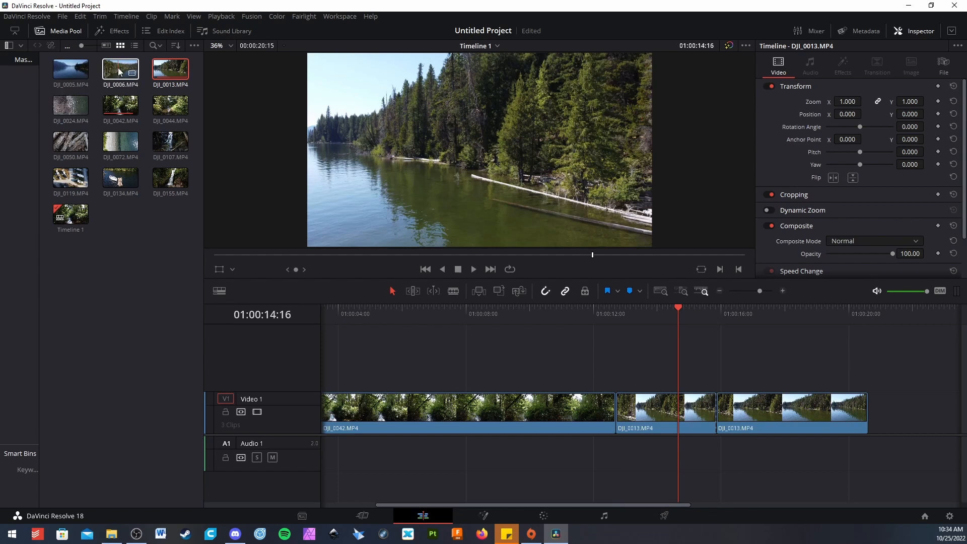
{"action": "left_click_drag", "start_coordinate": [71, 68], "coordinate": [555, 357]}
Ripple delete the first DJI_0013.MP4 part on Video 1 beneath DJI_0005.MP4 and undo the deletion.
{"action": "left_click", "coordinate": [697, 418]}
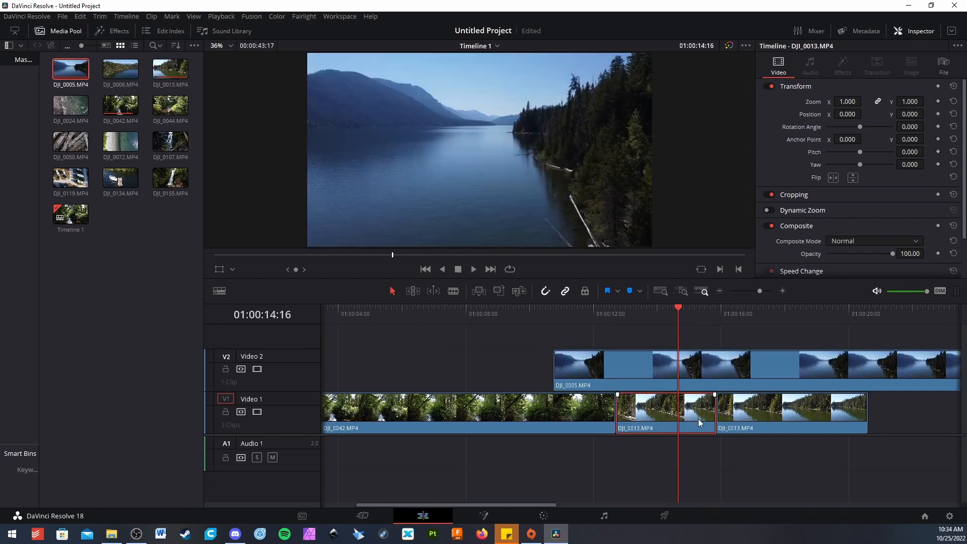
{"action": "key", "text": "Delete"}
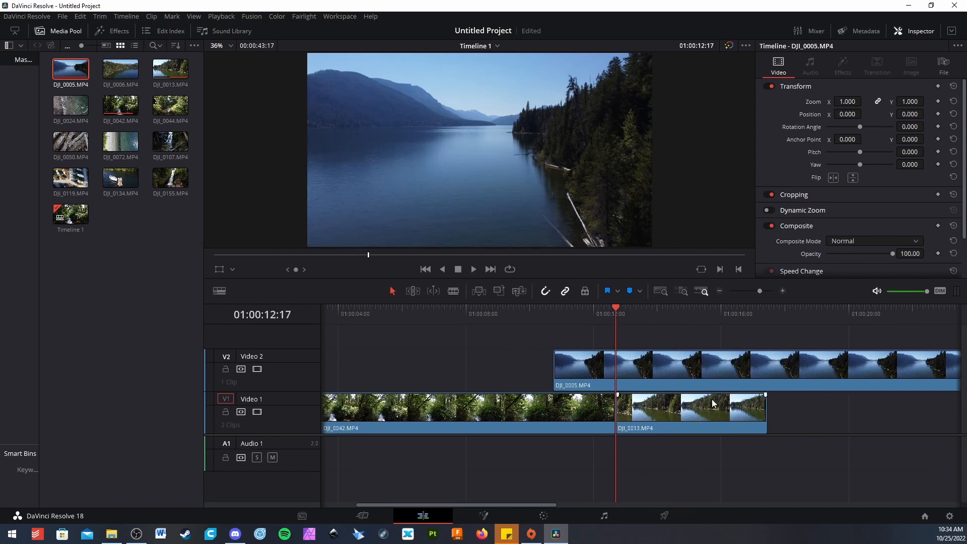
{"action": "key", "text": "ctrl+z"}
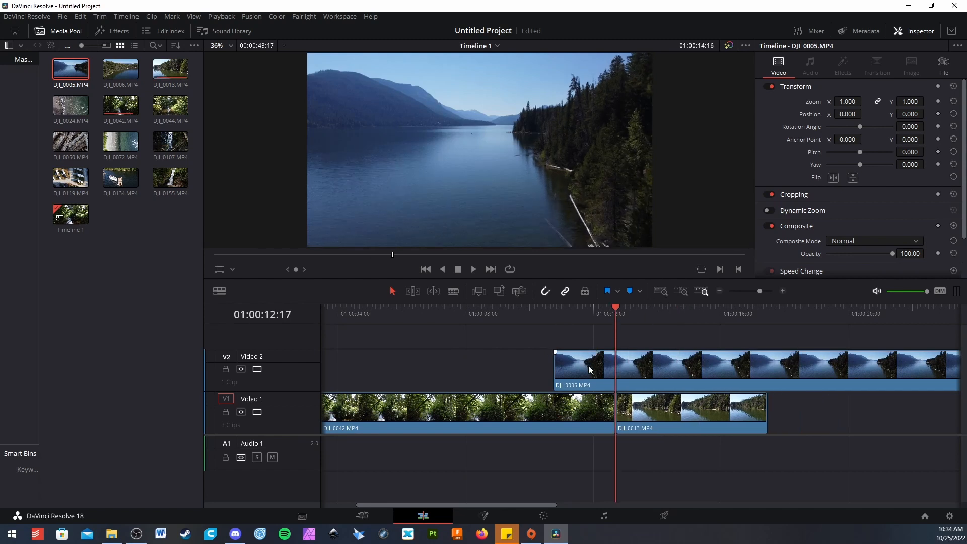
Move DJI_0005.MP4 to the timeline start, and ripple delete and restore the first DJI_0013.MP4 part below it.
{"action": "left_click_drag", "start_coordinate": [695, 358], "coordinate": [433, 358]}
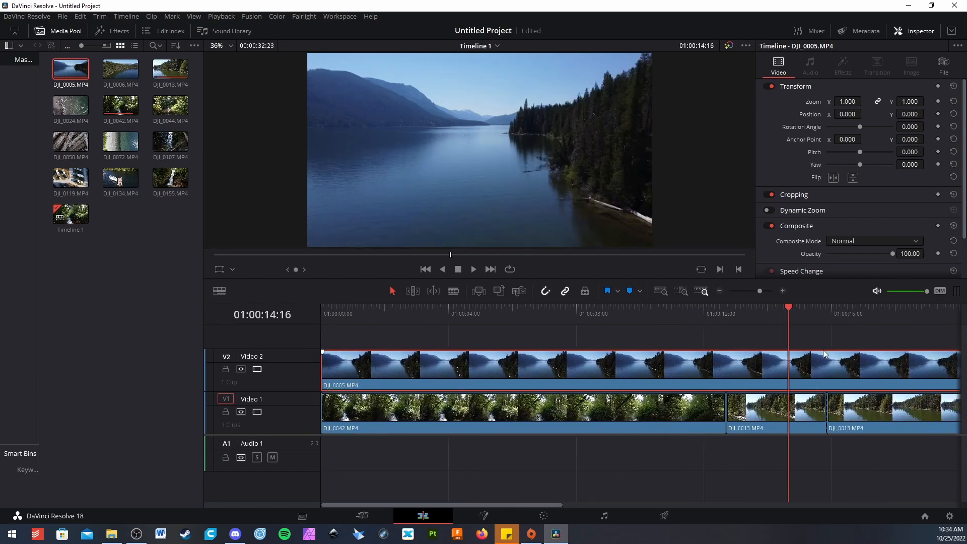
{"action": "left_click", "coordinate": [810, 416]}
{"action": "key", "text": "Delete"}
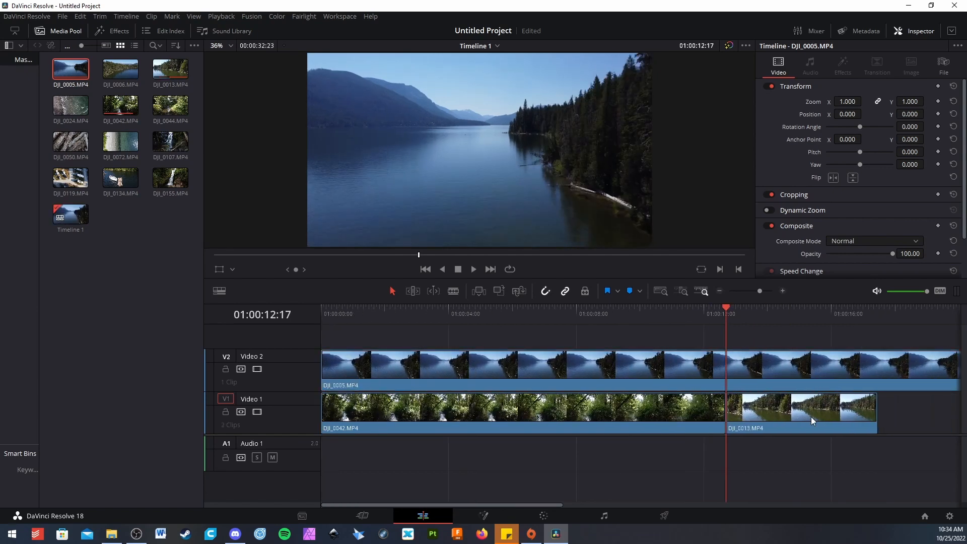
{"action": "key", "text": "ctrl+z"}
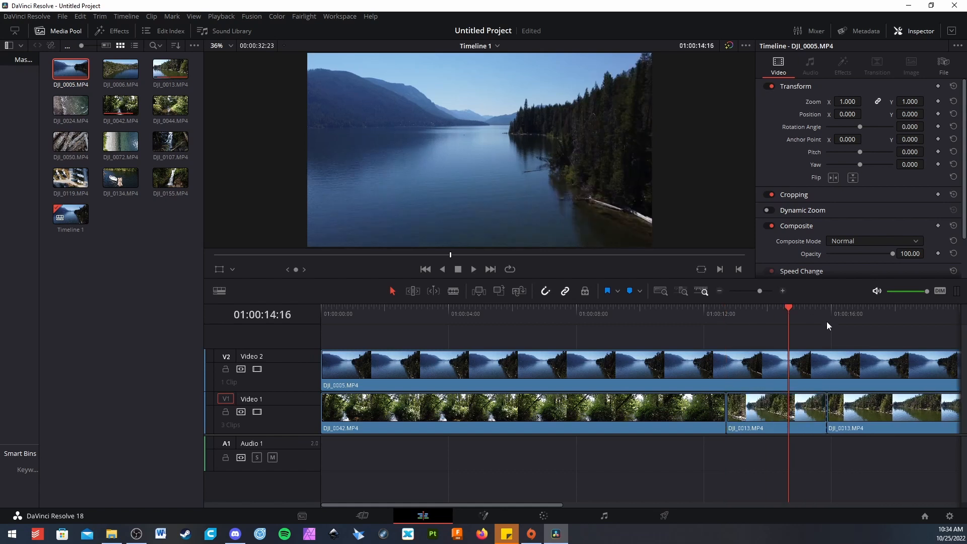
Delete the first DJI_0013.MP4 part leaving a gap, and move the remaining part directly against DJI_0042.MP4.
{"action": "left_click_drag", "start_coordinate": [826, 321], "coordinate": [853, 322]}
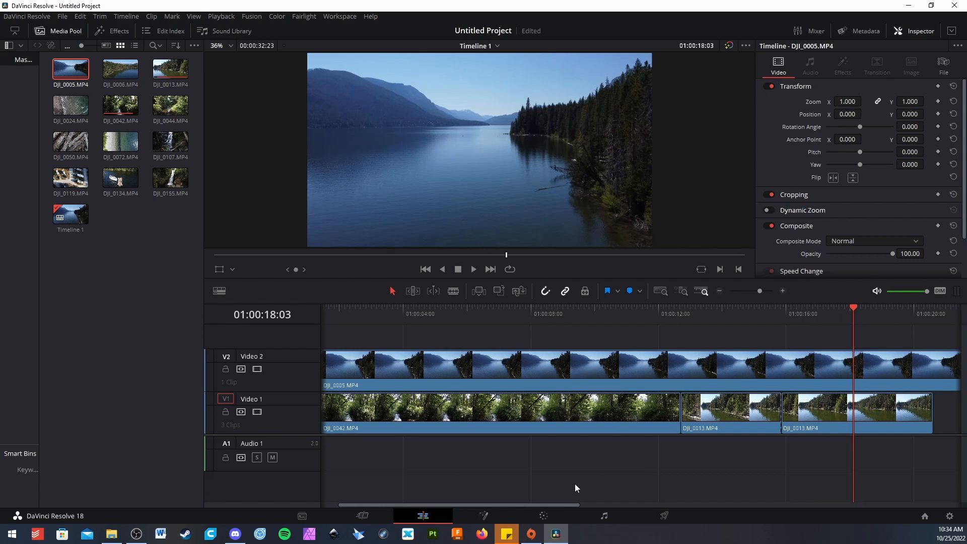
{"action": "left_click_drag", "start_coordinate": [535, 505], "coordinate": [587, 502]}
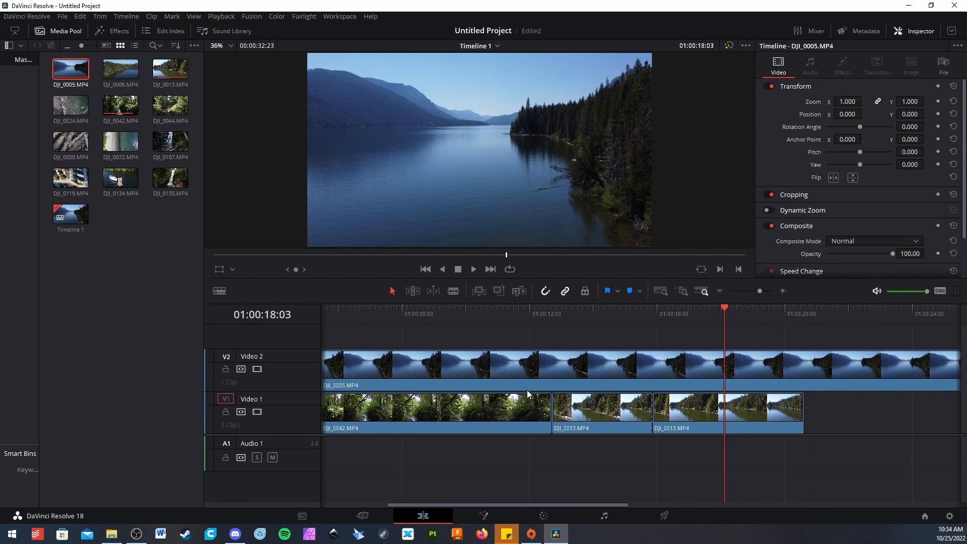
{"action": "left_click", "coordinate": [633, 362]}
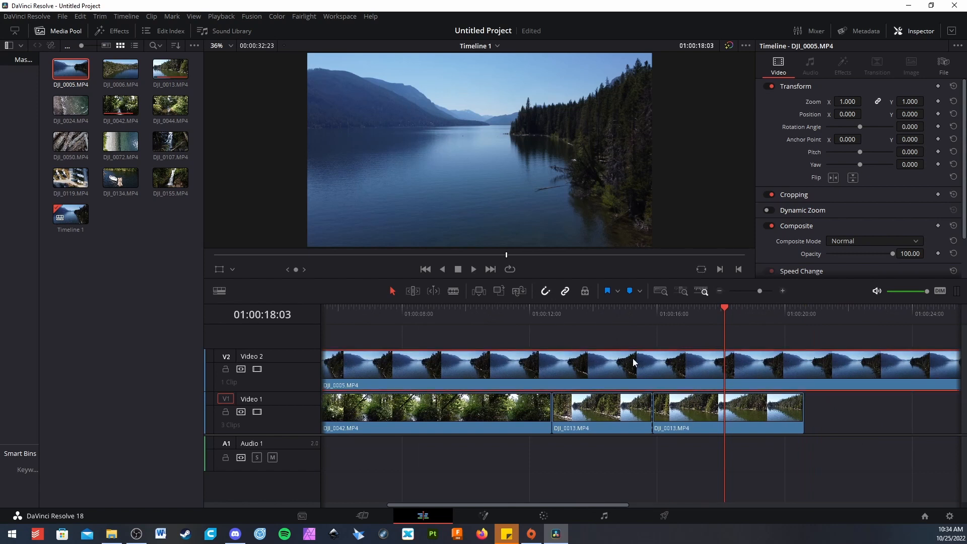
{"action": "left_click", "coordinate": [608, 434]}
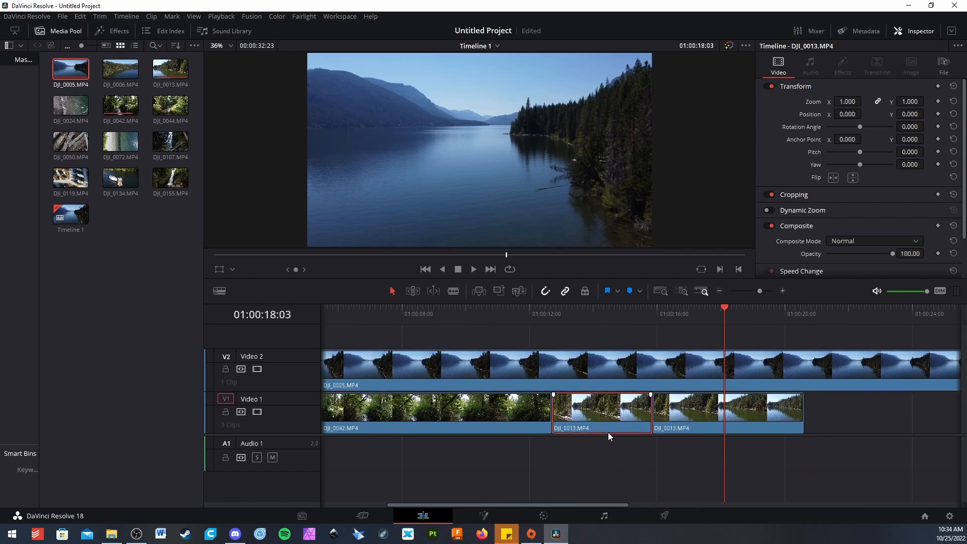
{"action": "key", "text": "BackSpace"}
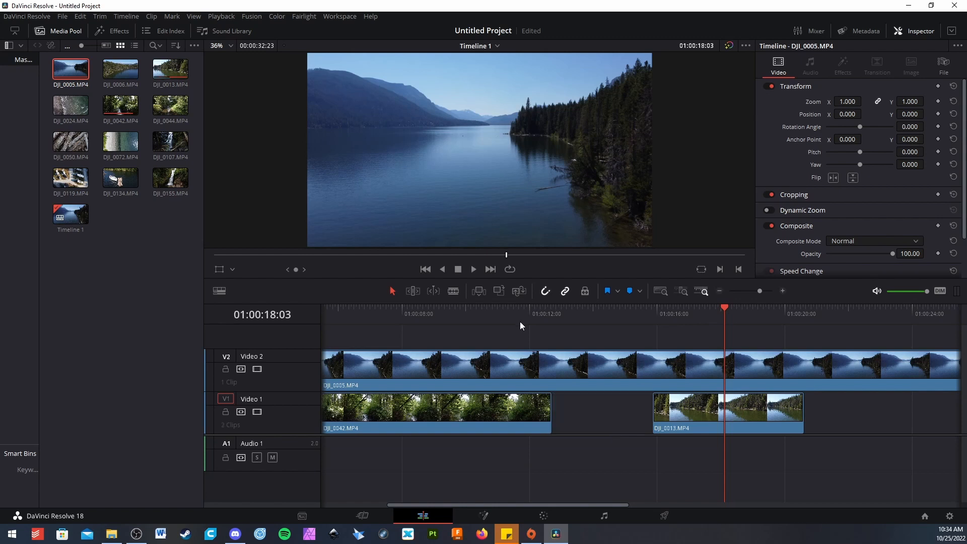
{"action": "left_click_drag", "start_coordinate": [679, 408], "coordinate": [660, 418]}
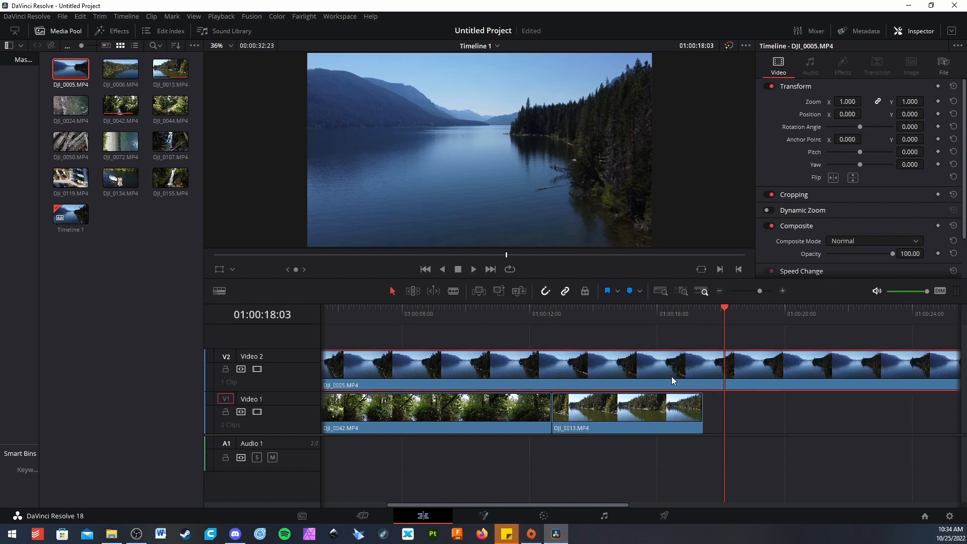
Delete DJI_0005.MP4 from Video 2 and move the playhead to 01:00:10:14.
{"action": "left_click", "coordinate": [723, 356]}
{"action": "key", "text": "Delete"}
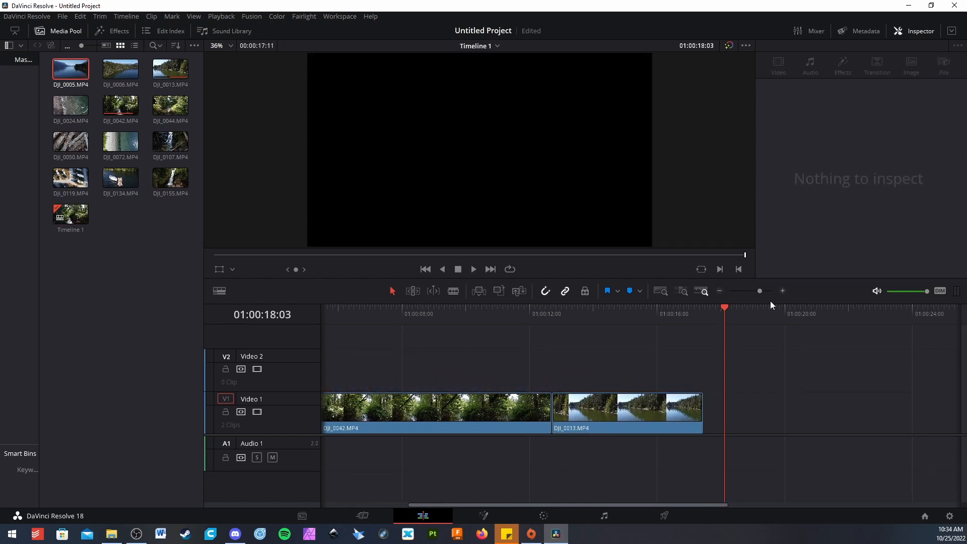
{"action": "left_click_drag", "start_coordinate": [717, 315], "coordinate": [484, 345]}
Select DJI_0013.MP4 on Video 1 and zoom the viewer out to 32%.
{"action": "left_click", "coordinate": [580, 413]}
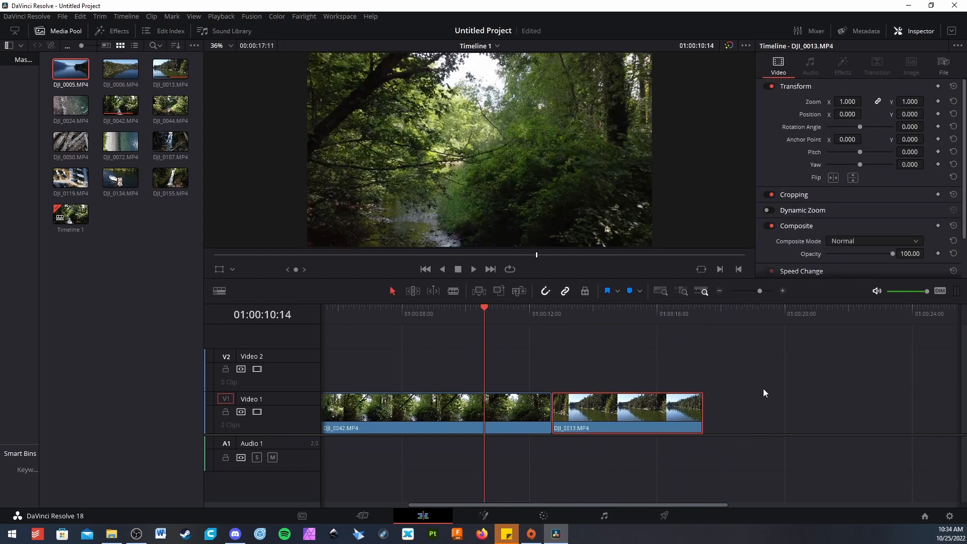
{"action": "left_click", "coordinate": [730, 45]}
{"action": "scroll", "coordinate": [491, 128], "scroll_direction": "down", "scroll_amount": 1}
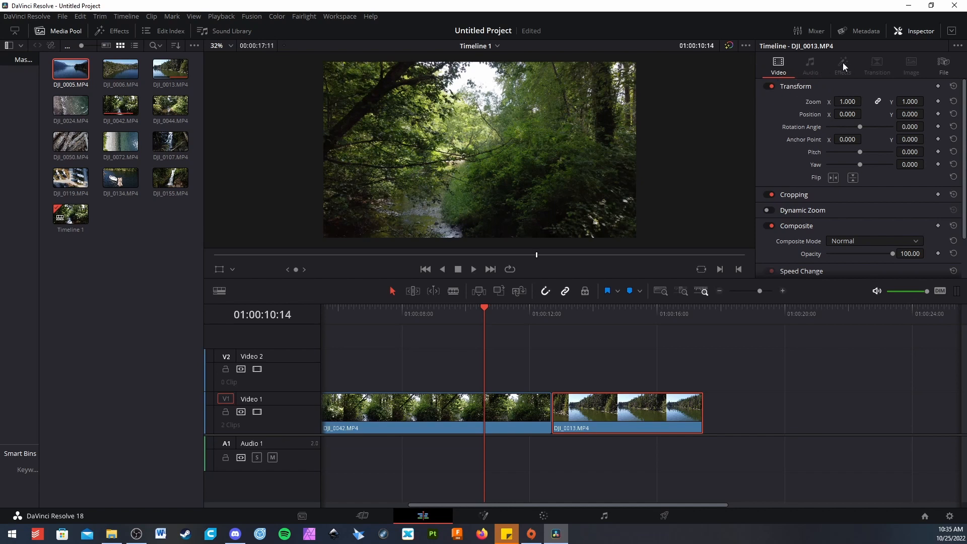
{"action": "left_click", "coordinate": [743, 47]}
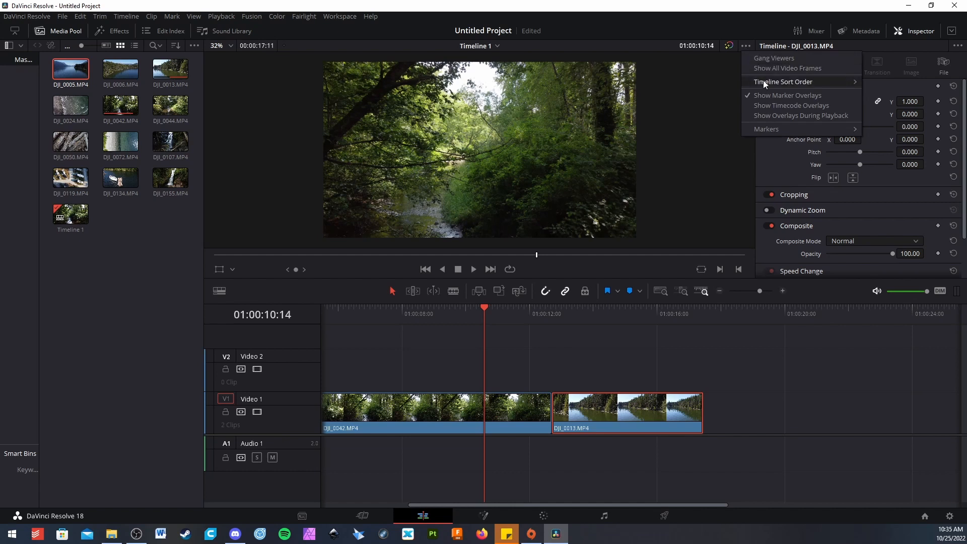
{"action": "left_click", "coordinate": [719, 112]}
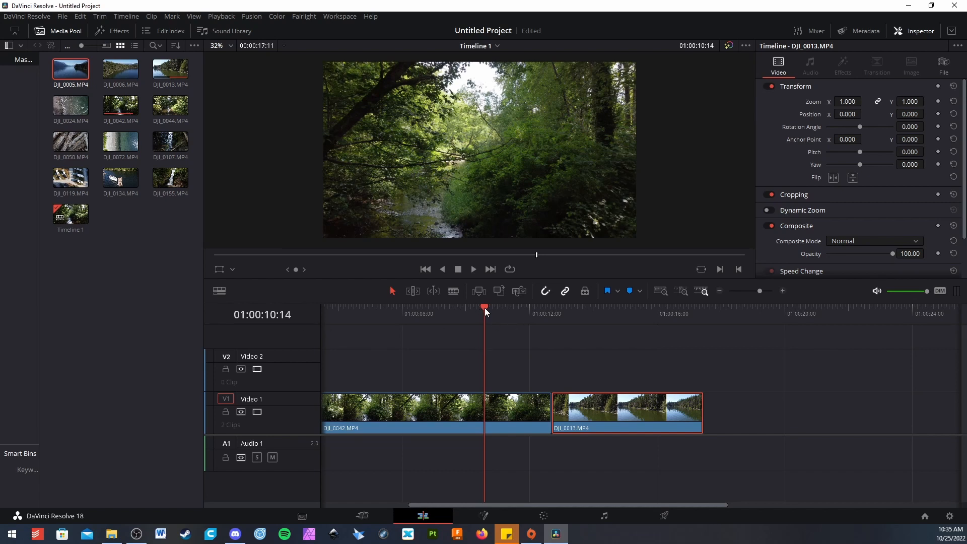
Show the video transitions in the effects library, hide the media pool, and widen the effects area.
{"action": "left_click", "coordinate": [112, 30]}
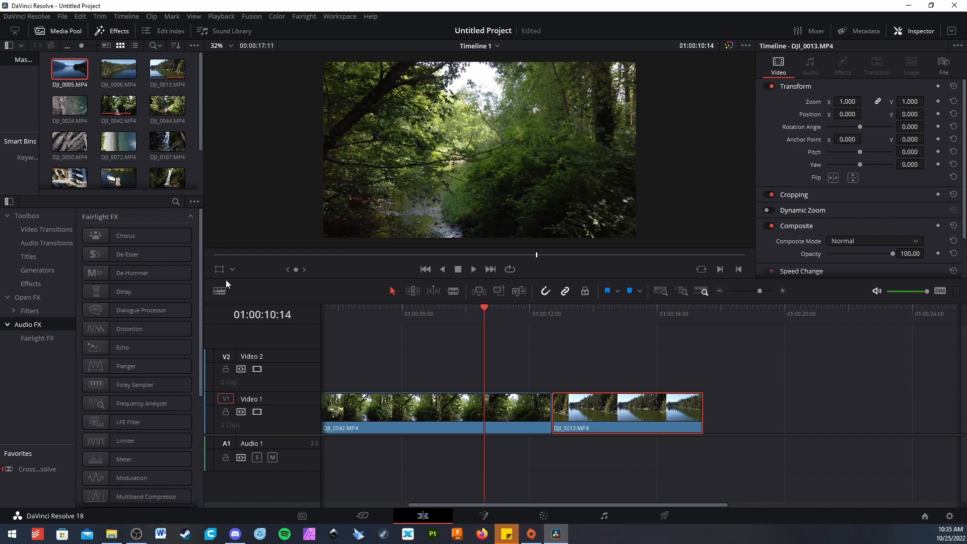
{"action": "left_click", "coordinate": [50, 229]}
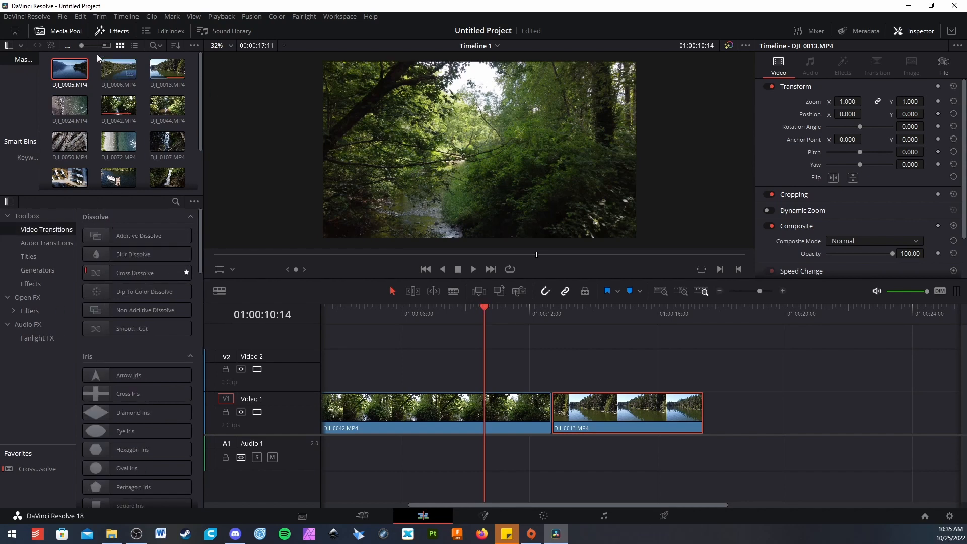
{"action": "left_click", "coordinate": [60, 30]}
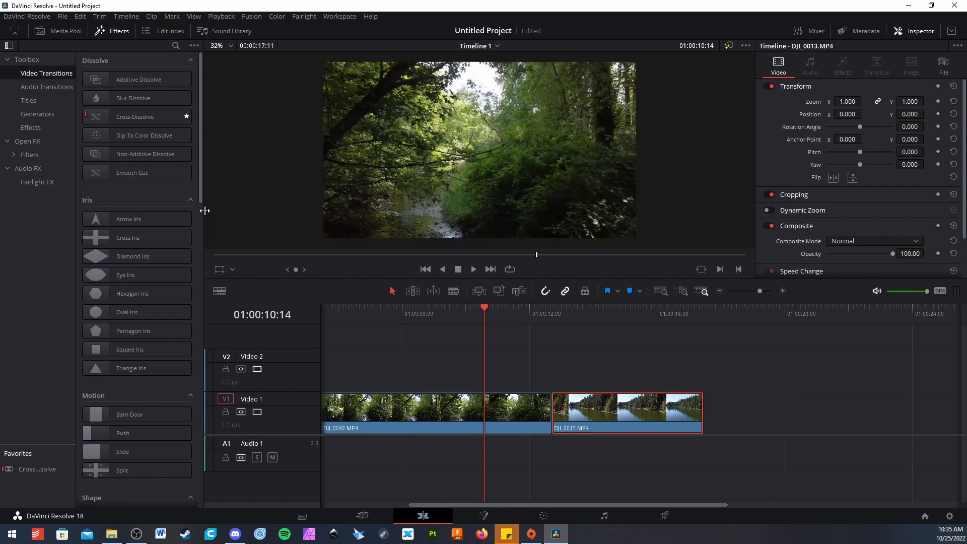
{"action": "left_click_drag", "start_coordinate": [205, 211], "coordinate": [280, 201]}
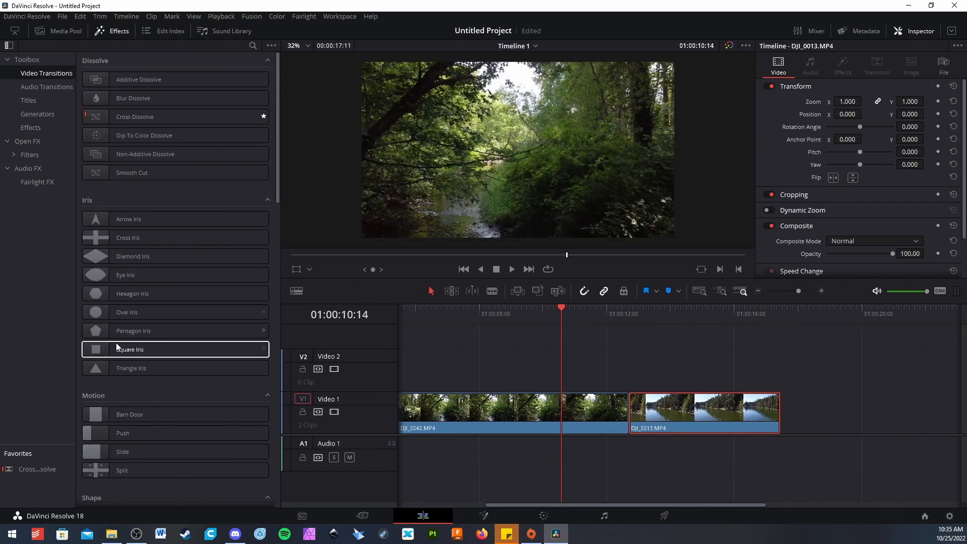
Add a Cross Iris transition 32 frames long between DJI_0042.MP4 and DJI_0013.MP4 and play it back.
{"action": "left_click_drag", "start_coordinate": [116, 237], "coordinate": [647, 401]}
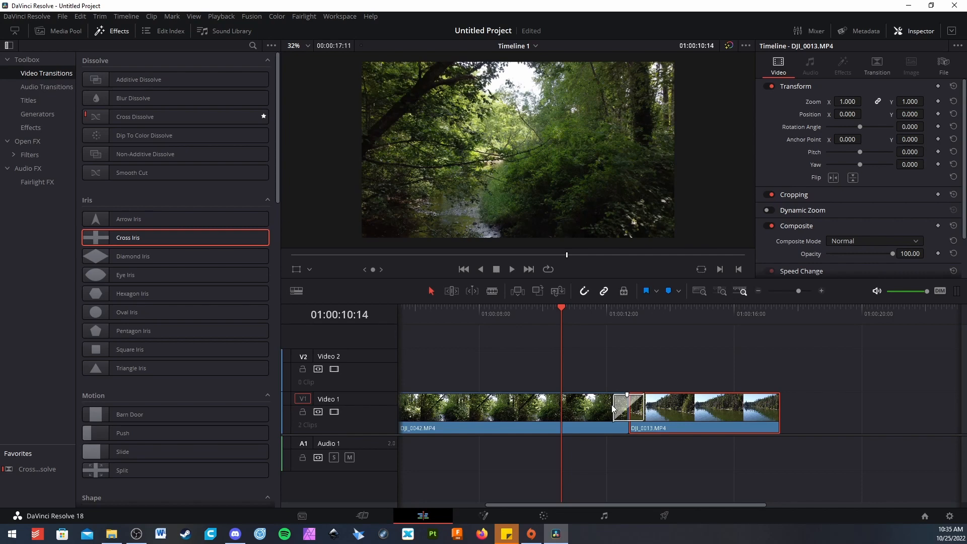
{"action": "mouse_move", "coordinate": [615, 404]}
{"action": "left_mouse_down"}
{"action": "mouse_move", "coordinate": [566, 399]}
{"action": "mouse_move", "coordinate": [609, 397]}
{"action": "left_mouse_up"}
{"action": "mouse_move", "coordinate": [561, 314]}
{"action": "left_mouse_down"}
{"action": "mouse_move", "coordinate": [574, 314]}
{"action": "mouse_move", "coordinate": [555, 313]}
{"action": "left_mouse_up"}
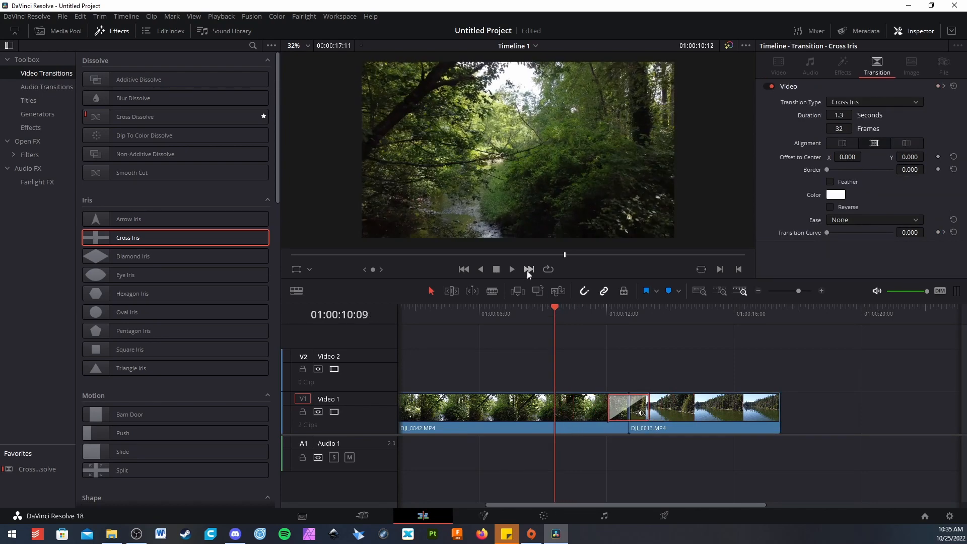
{"action": "left_click", "coordinate": [512, 270]}
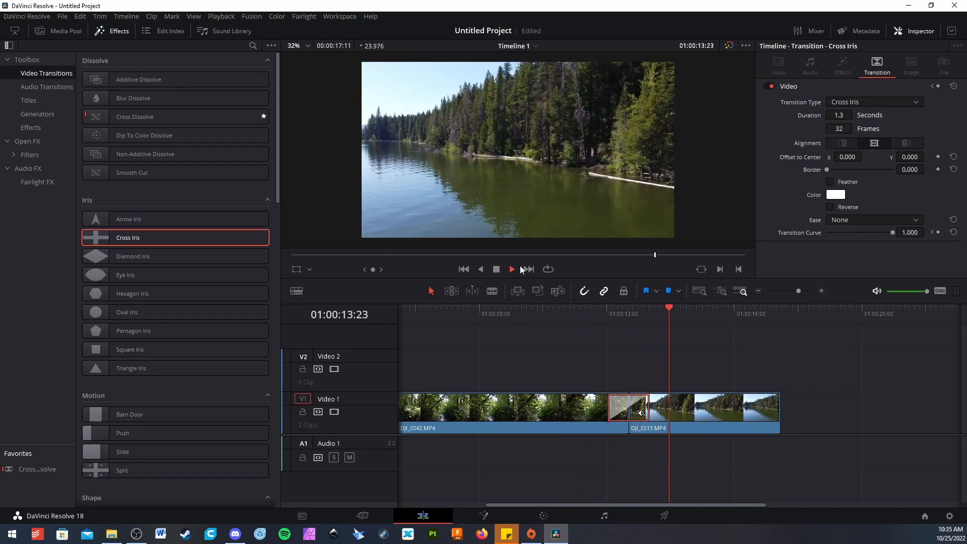
{"action": "left_click", "coordinate": [497, 269]}
Replace the transition between the two clips with the Pan Left Fusion transition and play it back from 01:00:10:18.
{"action": "scroll", "coordinate": [244, 205], "scroll_direction": "down", "scroll_amount": 10}
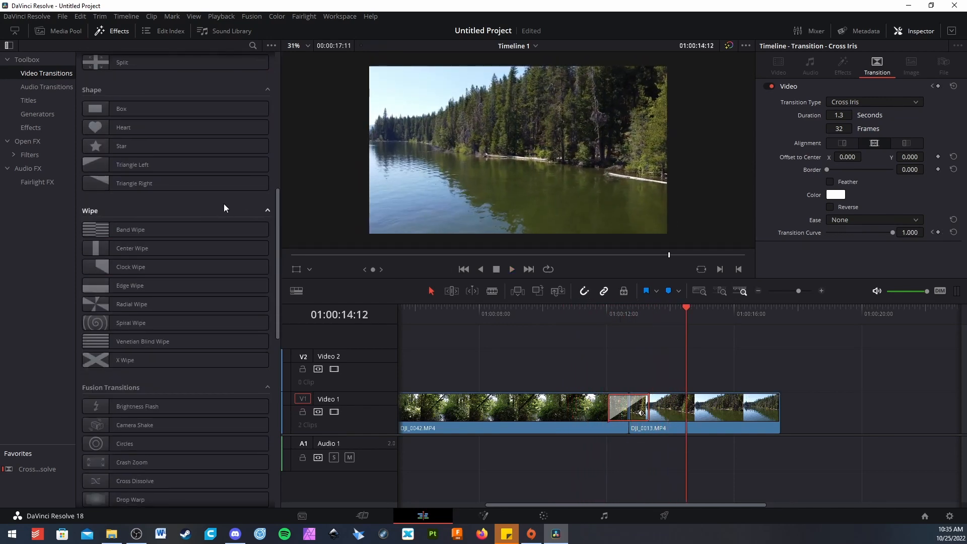
{"action": "left_click_drag", "start_coordinate": [131, 350], "coordinate": [670, 403]}
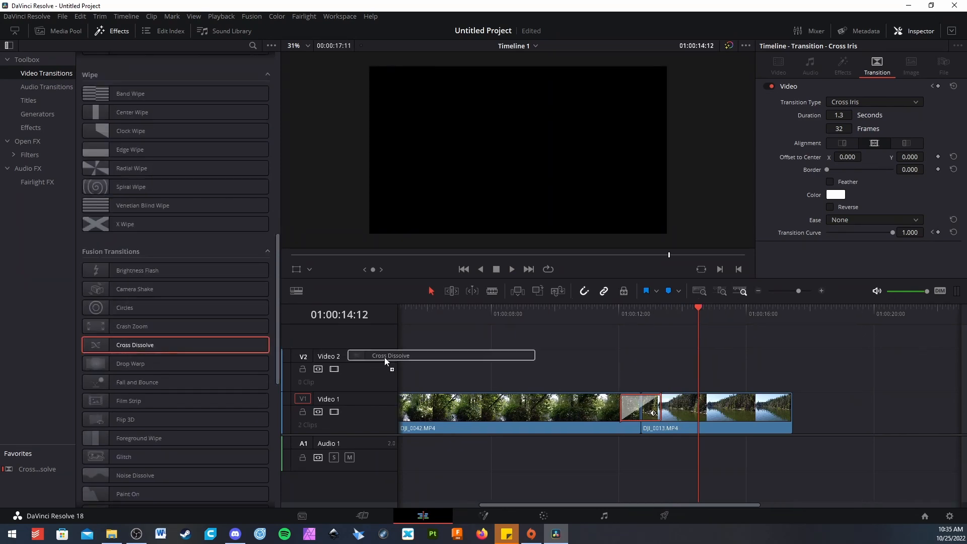
{"action": "scroll", "coordinate": [146, 323], "scroll_direction": "down", "scroll_amount": 4}
{"action": "left_click_drag", "start_coordinate": [743, 312], "coordinate": [617, 309]}
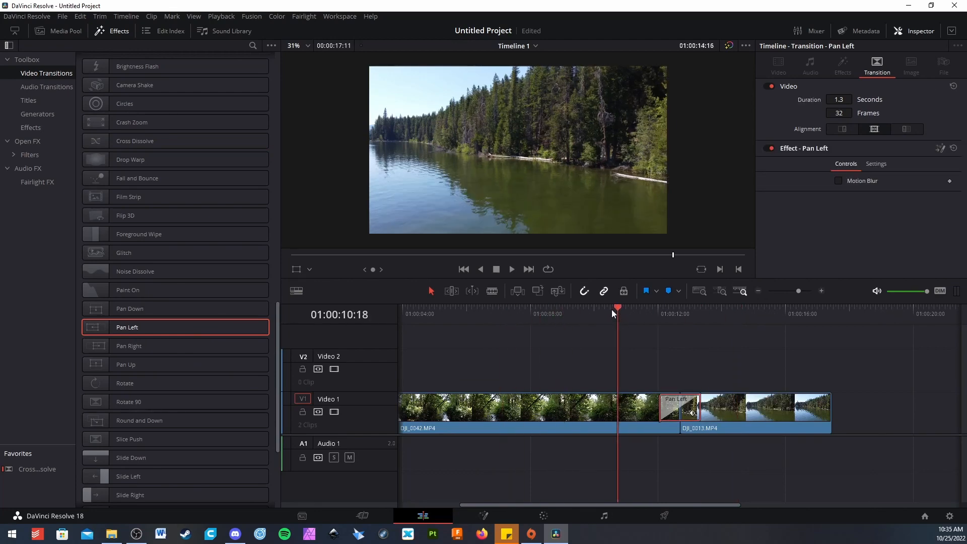
{"action": "left_click", "coordinate": [510, 270]}
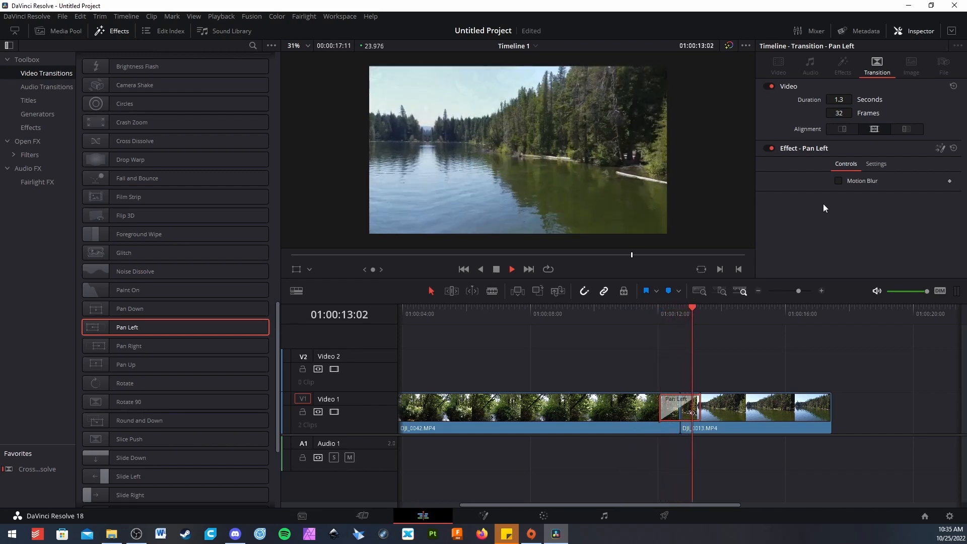
{"action": "left_click", "coordinate": [497, 269]}
Add a Background Reveal title to Video 2 above DJI_0042.MP4 and set its text to WORDS.
{"action": "left_click", "coordinate": [56, 85]}
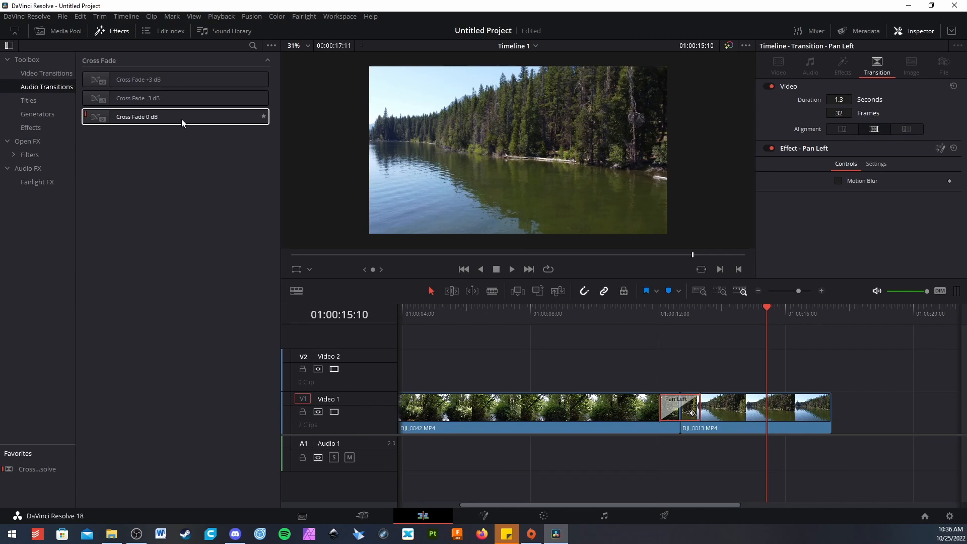
{"action": "left_click", "coordinate": [45, 103]}
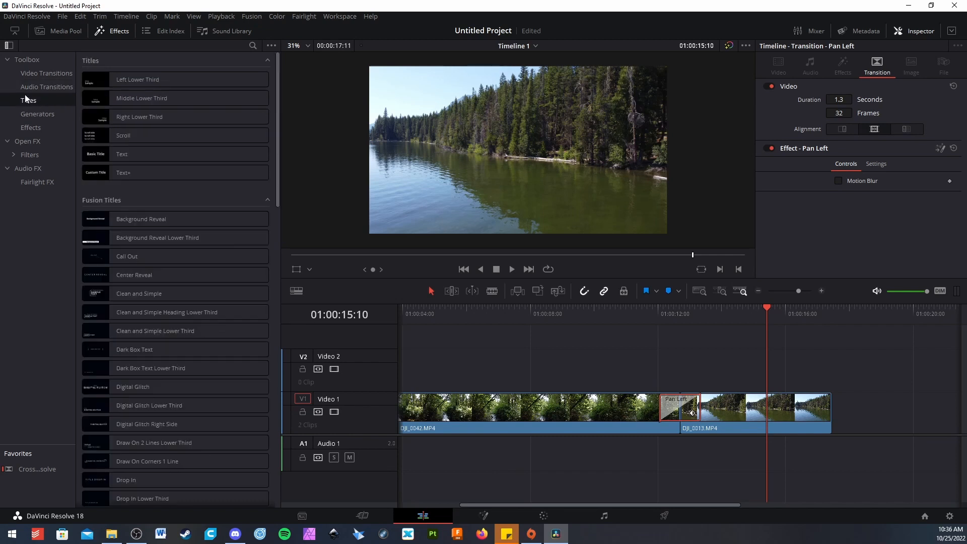
{"action": "left_click_drag", "start_coordinate": [141, 219], "coordinate": [488, 366]}
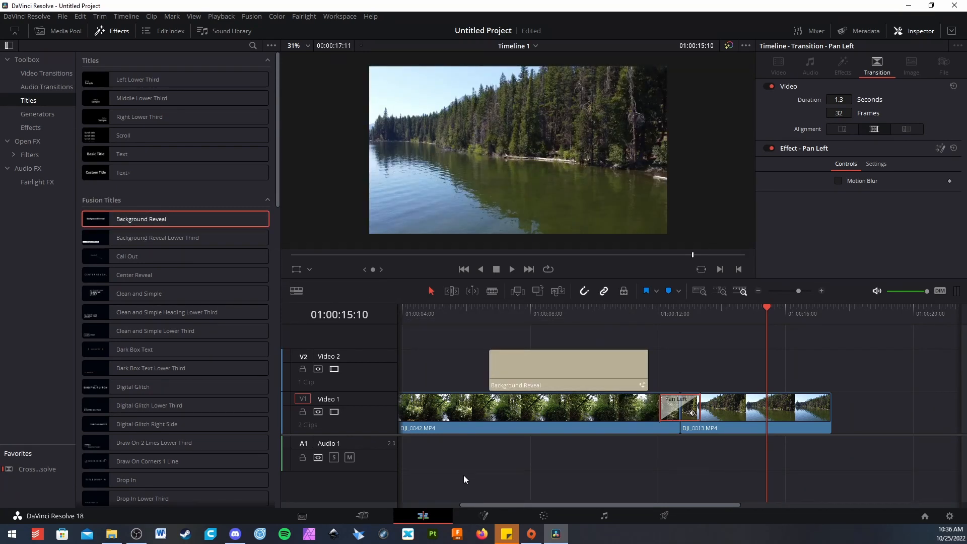
{"action": "left_click", "coordinate": [571, 366]}
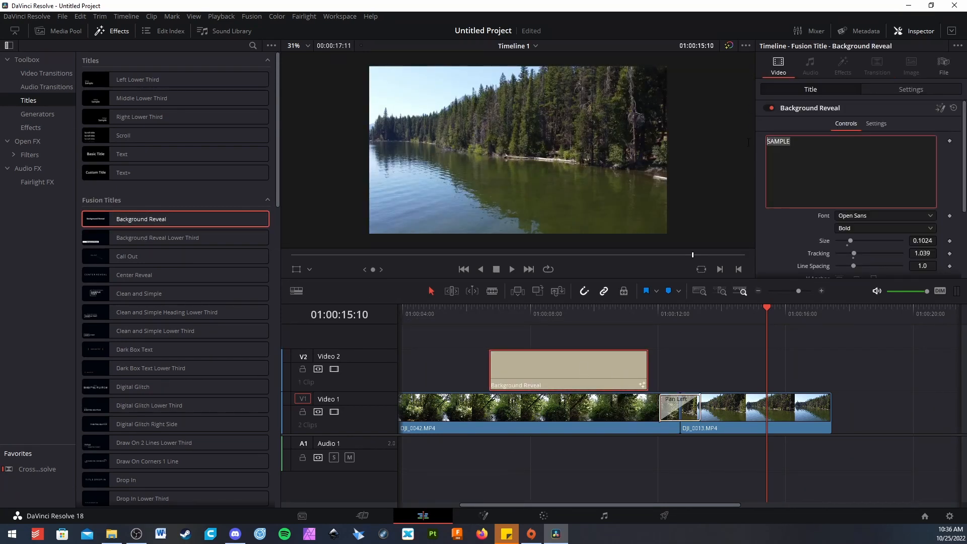
{"action": "type", "text": "WORDS"}
Move the playhead to 01:00:06:00 and add a basic Text title to Video 2 above DJI_0013.MP4.
{"action": "left_click_drag", "start_coordinate": [763, 307], "coordinate": [469, 313]}
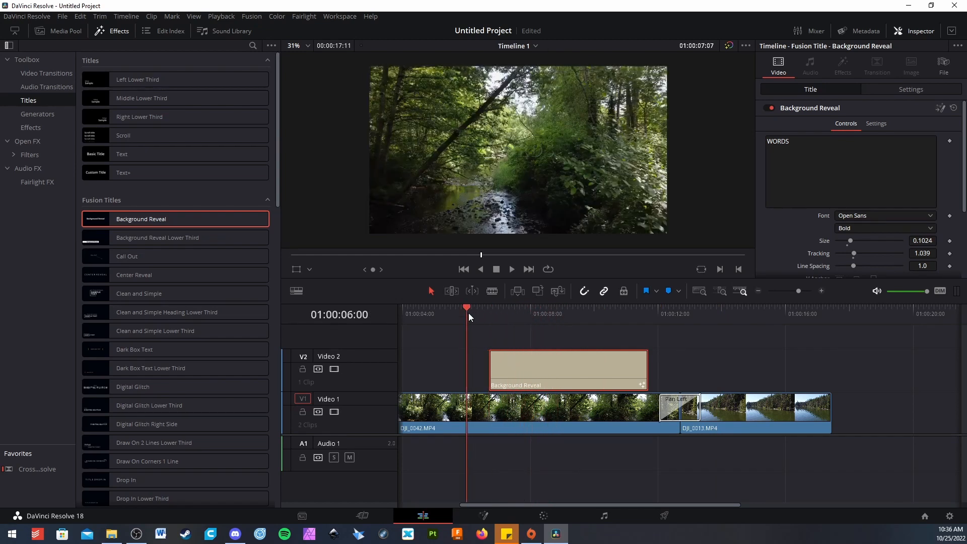
{"action": "left_click", "coordinate": [436, 366]}
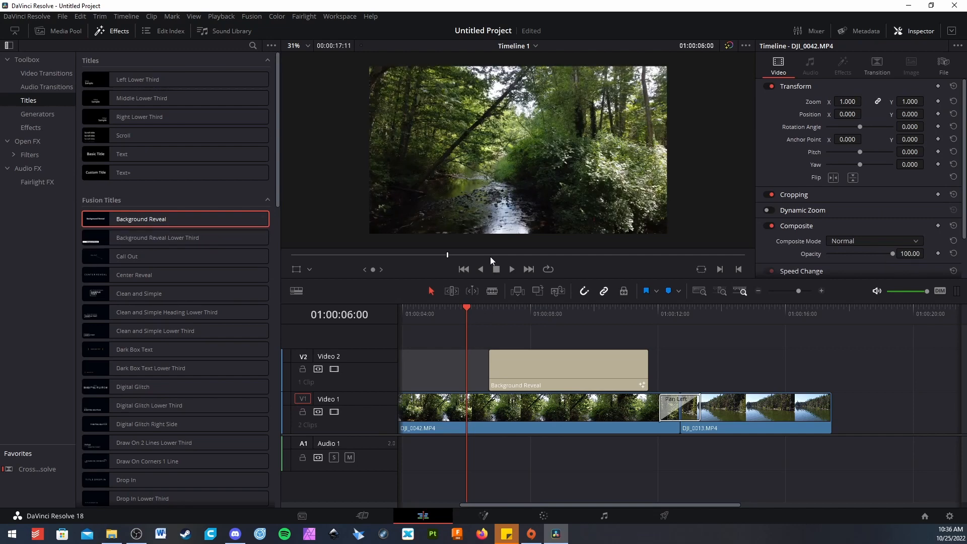
{"action": "left_click_drag", "start_coordinate": [138, 149], "coordinate": [693, 377]}
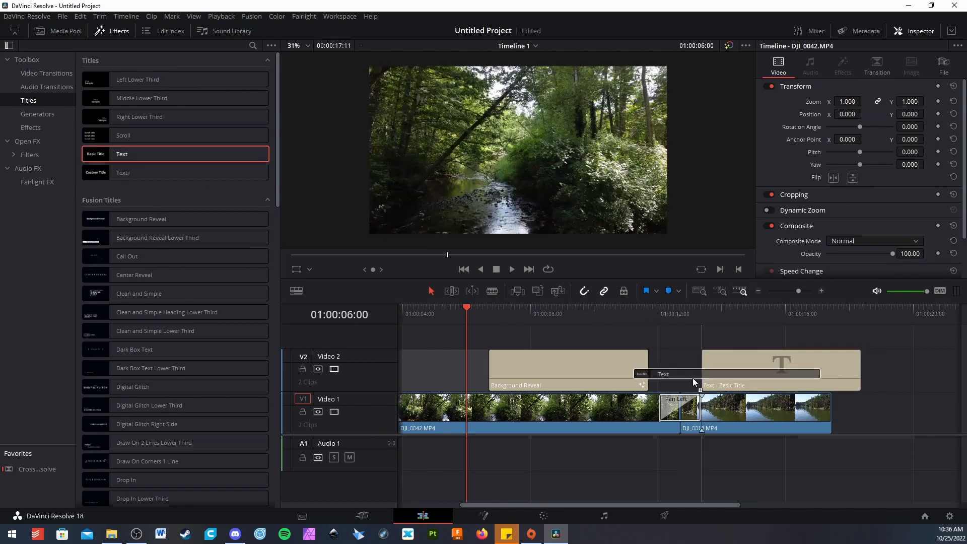
Ripple delete the Background Reveal title from Video 2 and undo the deletion, doing this twice.
{"action": "left_click", "coordinate": [624, 369]}
{"action": "key", "text": "Delete"}
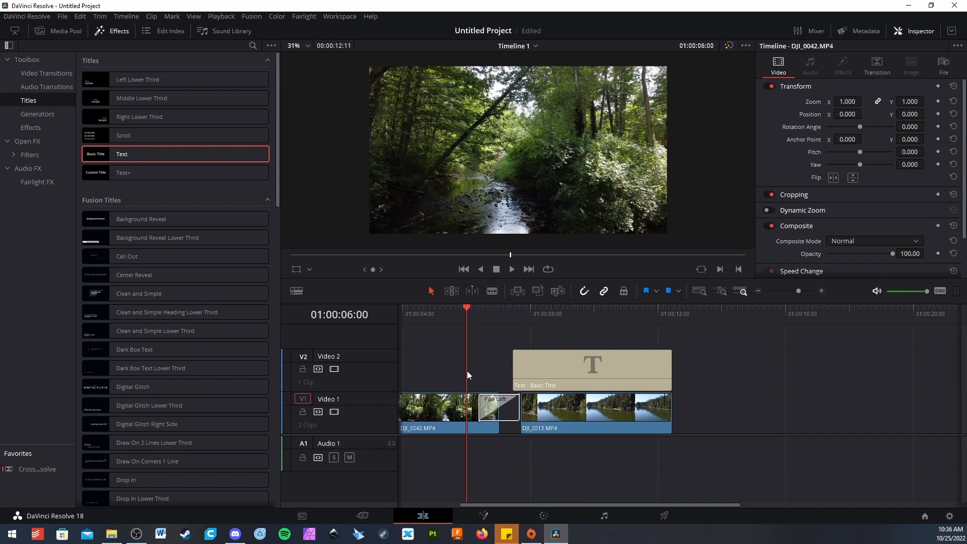
{"action": "key", "text": "ctrl+z"}
{"action": "left_click", "coordinate": [738, 376]}
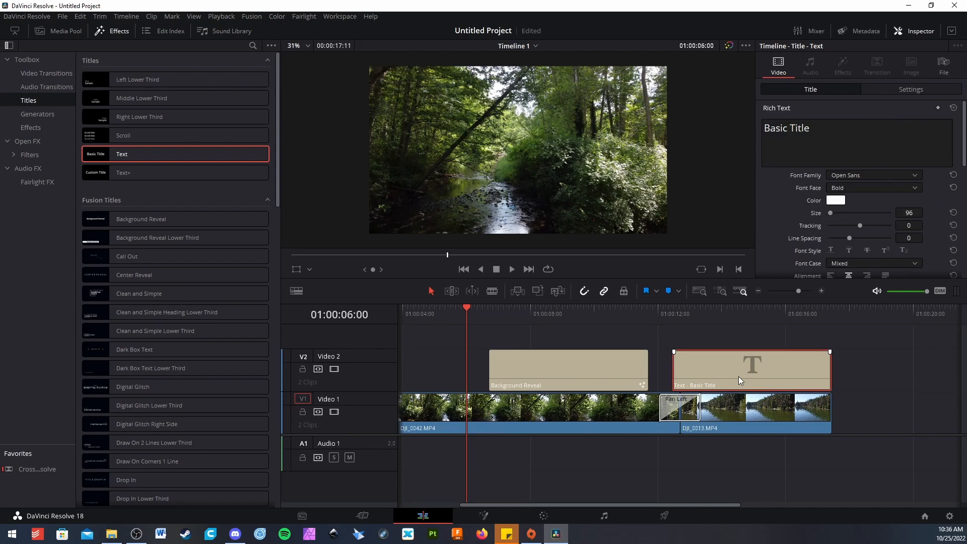
{"action": "left_click", "coordinate": [560, 375]}
{"action": "key", "text": "Delete"}
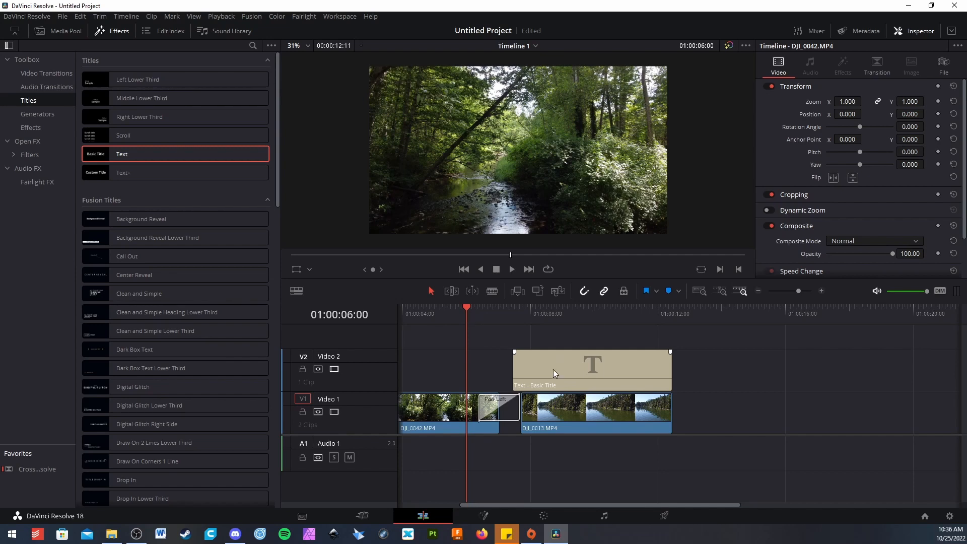
{"action": "key", "text": "ctrl+z"}
Delete the Background Reveal title leaving a gap, and move the Text title so it starts at the playhead at 01:00:06:00.
{"action": "left_click", "coordinate": [600, 362]}
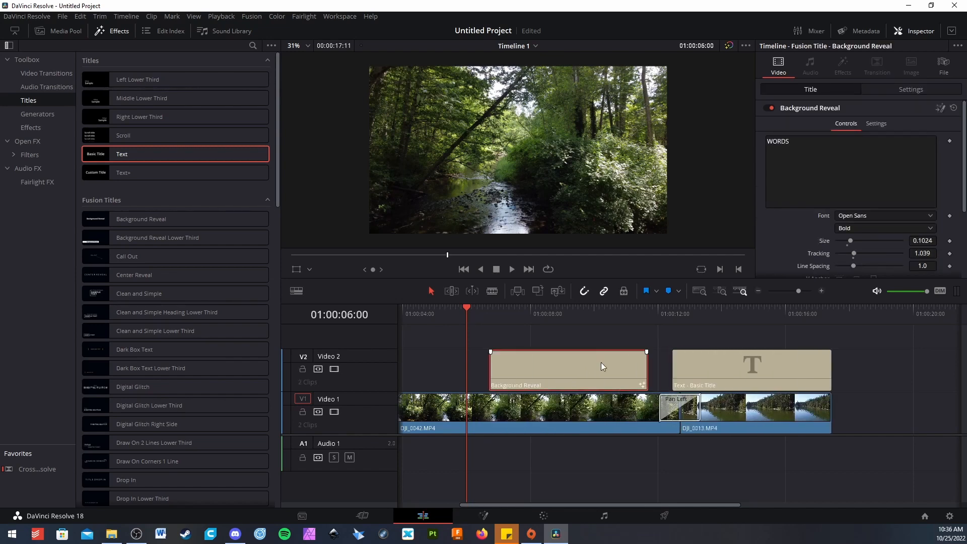
{"action": "key", "text": "BackSpace"}
{"action": "left_click_drag", "start_coordinate": [715, 363], "coordinate": [518, 360]}
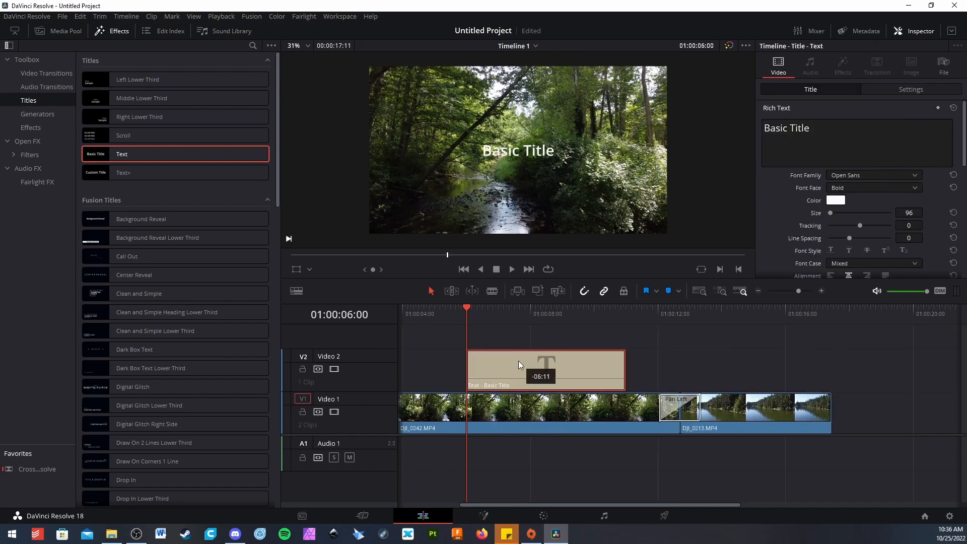
Change the basic title's text to WORDS and move the playhead to 01:00:07:10.
{"action": "left_click_drag", "start_coordinate": [833, 127], "coordinate": [664, 105]}
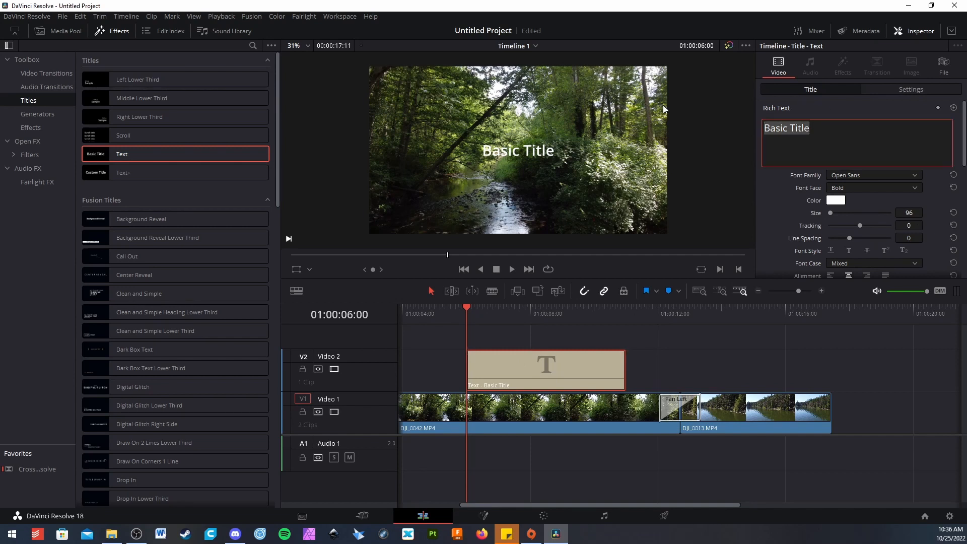
{"action": "type", "text": "WA"}
{"action": "key", "text": "BackSpace"}
{"action": "type", "text": "ORDS"}
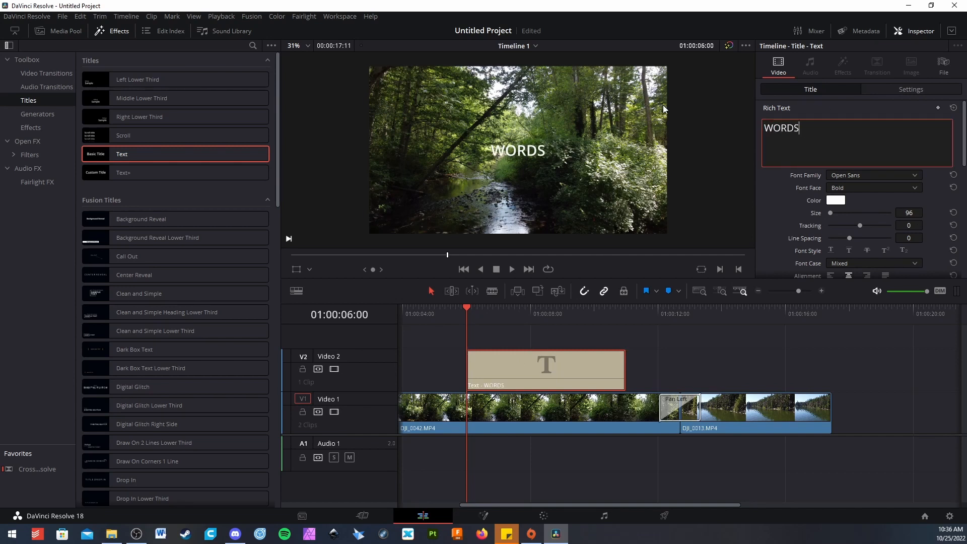
{"action": "left_click_drag", "start_coordinate": [472, 314], "coordinate": [511, 317]}
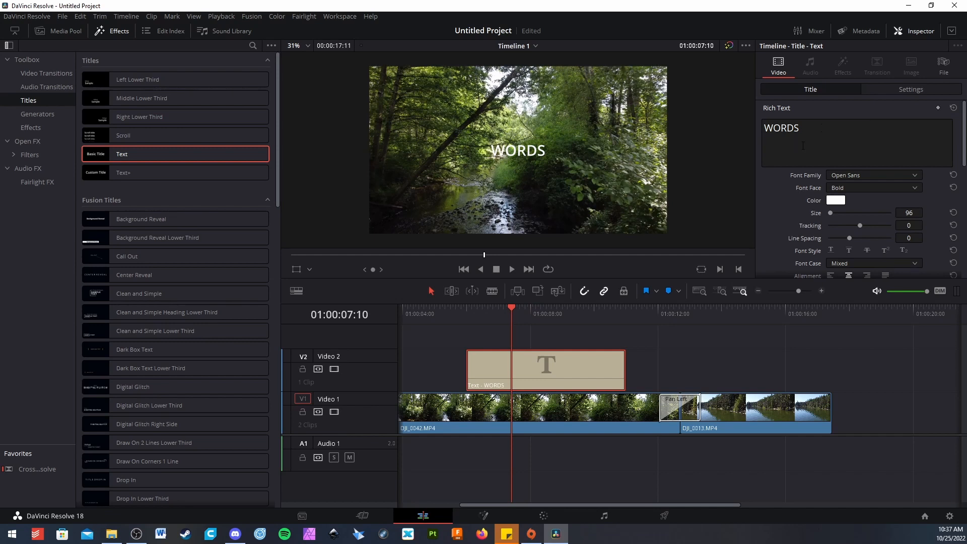
Examine the inspector settings of the title, DJI_0042.MP4 and the Pan Left transition, ending with the title selected.
{"action": "scroll", "coordinate": [859, 162], "scroll_direction": "down", "scroll_amount": 1}
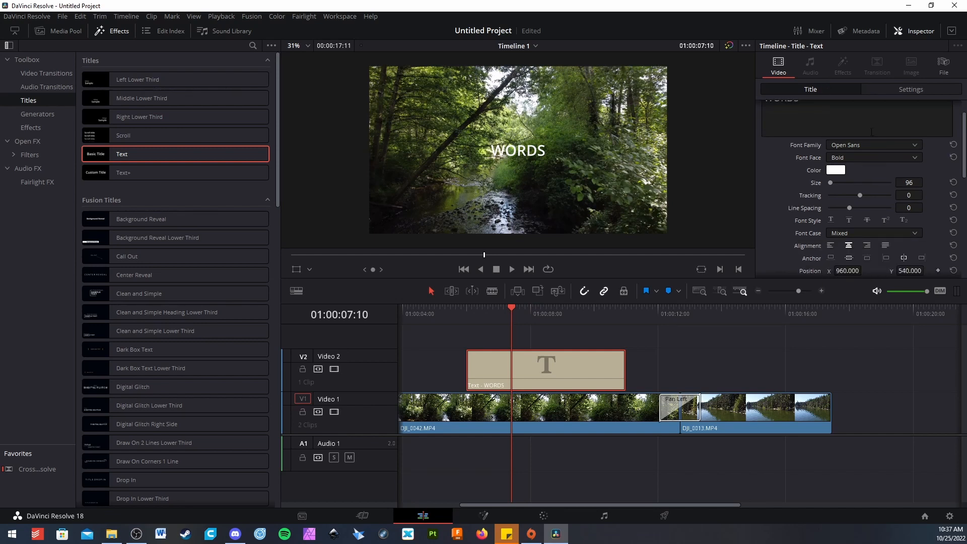
{"action": "scroll", "coordinate": [826, 126], "scroll_direction": "up", "scroll_amount": 1}
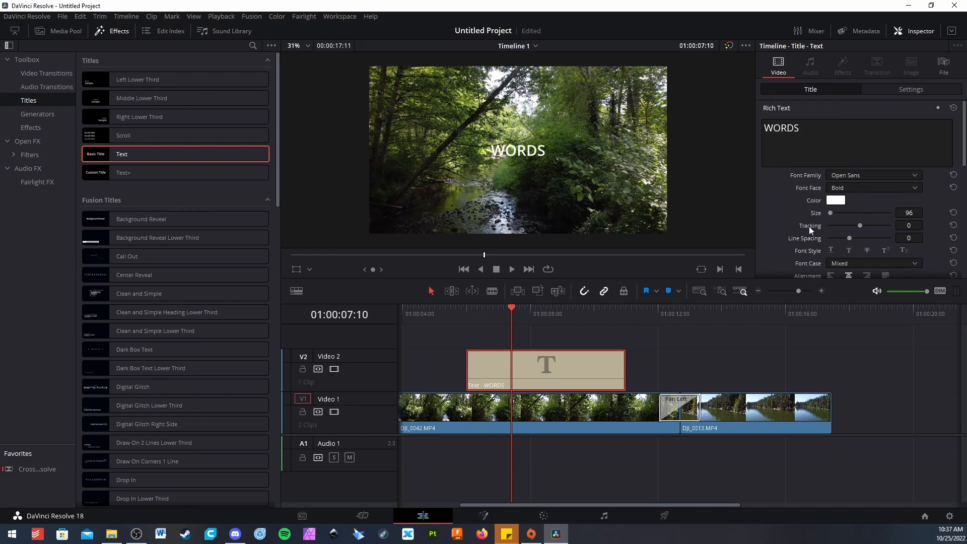
{"action": "left_click", "coordinate": [545, 430]}
{"action": "left_click", "coordinate": [663, 409]}
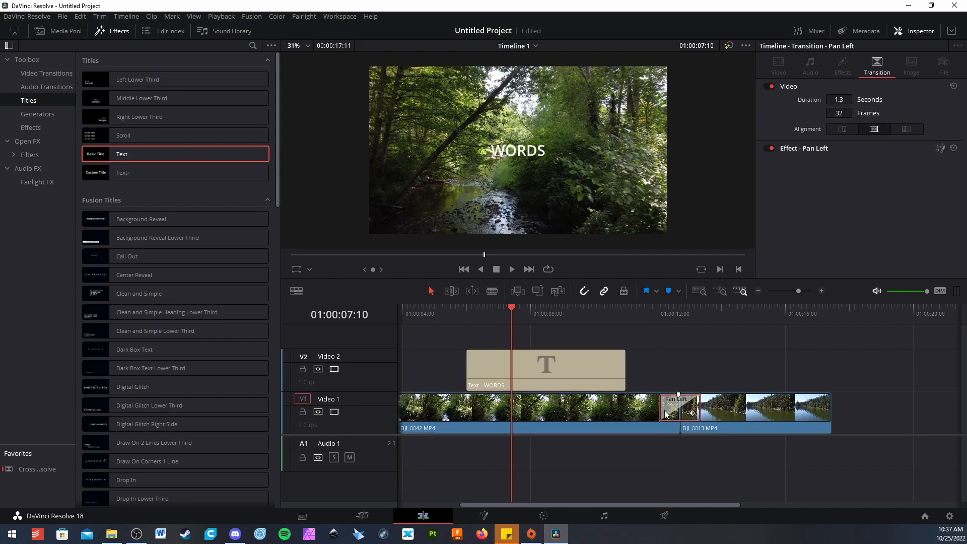
{"action": "left_click", "coordinate": [545, 371]}
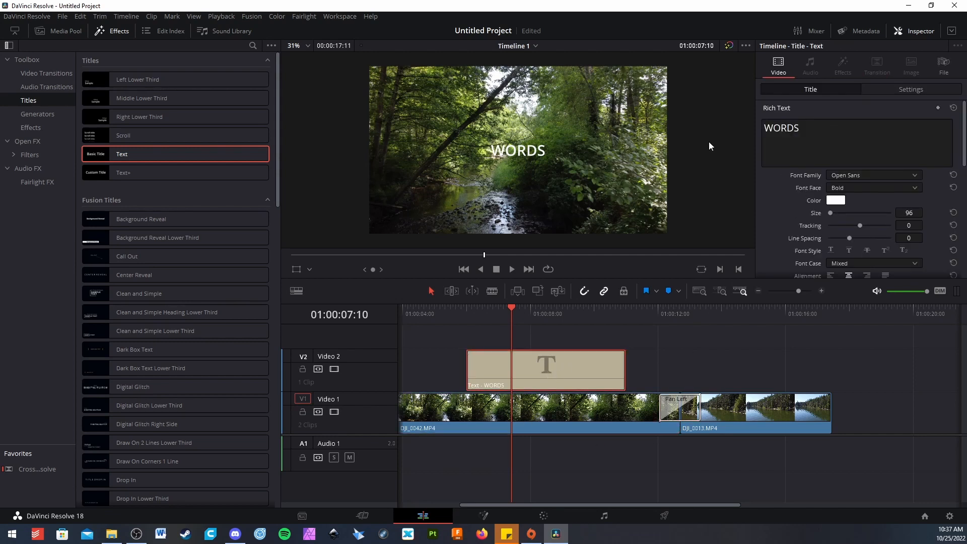
Set the WORDS title's font family to Papyrus.
{"action": "left_click", "coordinate": [832, 175]}
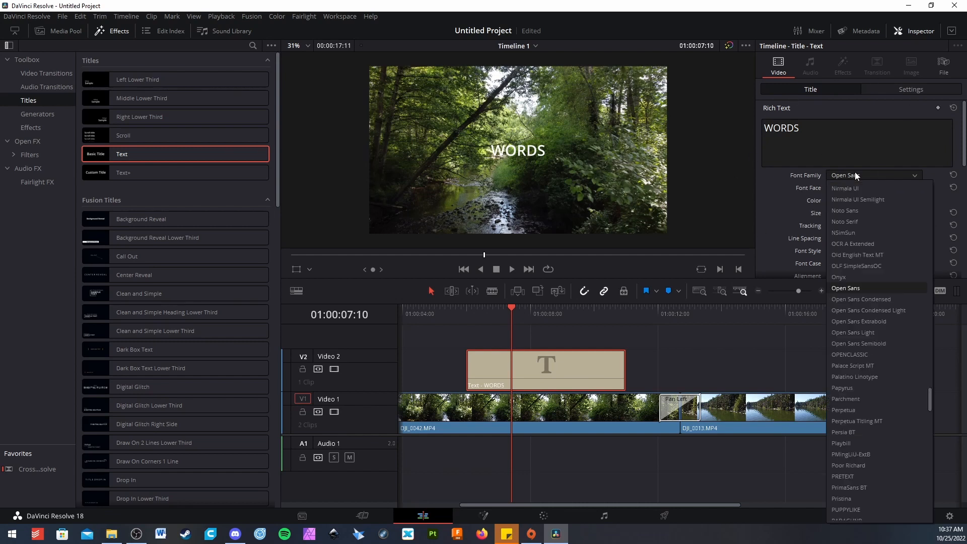
{"action": "left_click", "coordinate": [844, 388]}
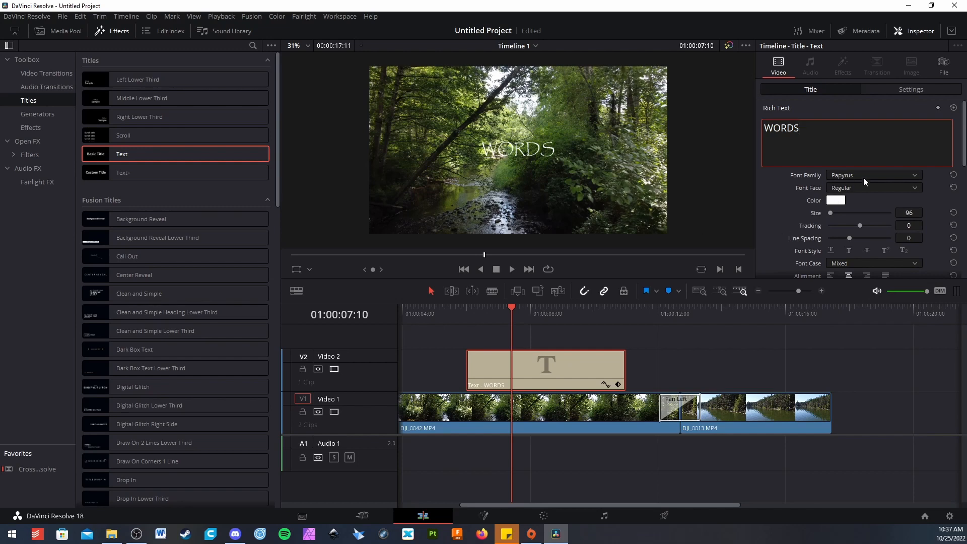
Set the WORDS title's text color to light grey #e6e6e6.
{"action": "scroll", "coordinate": [862, 168], "scroll_direction": "down", "scroll_amount": 2}
{"action": "left_click", "coordinate": [834, 171]}
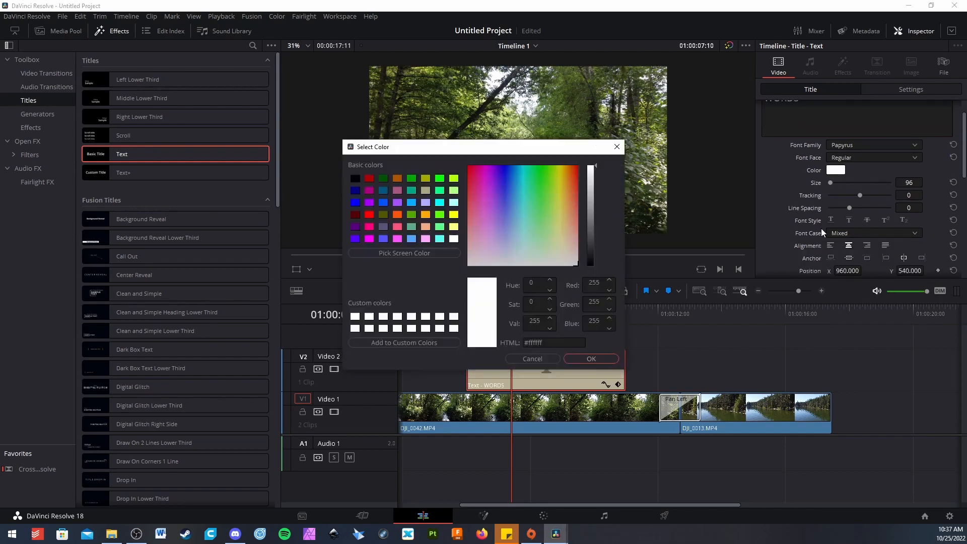
{"action": "left_click_drag", "start_coordinate": [520, 238], "coordinate": [611, 156]}
{"action": "left_click", "coordinate": [616, 147]}
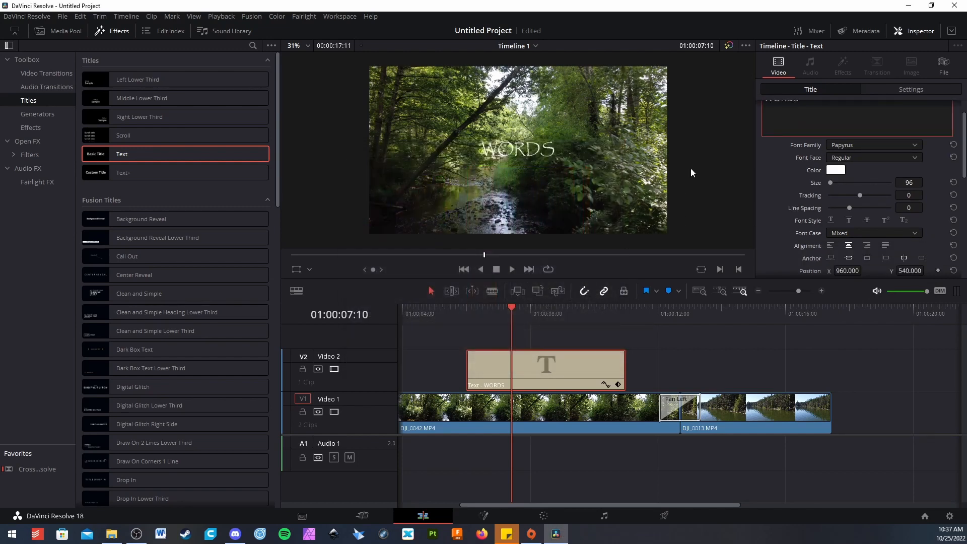
{"action": "left_click", "coordinate": [830, 170]}
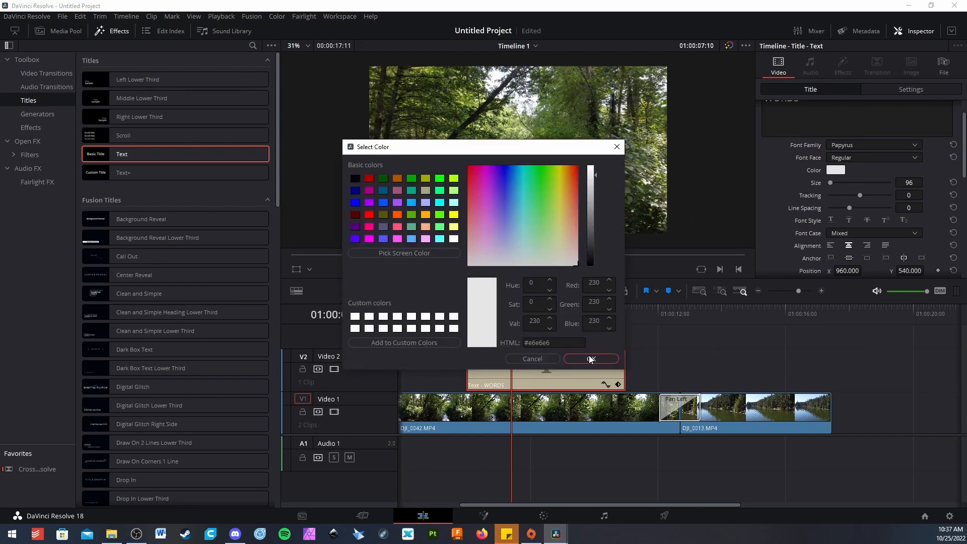
{"action": "left_click", "coordinate": [590, 359]}
Change the WORDS title's text color to pure red.
{"action": "left_click", "coordinate": [833, 170]}
{"action": "left_click_drag", "start_coordinate": [553, 168], "coordinate": [576, 166]}
{"action": "left_click", "coordinate": [579, 358]}
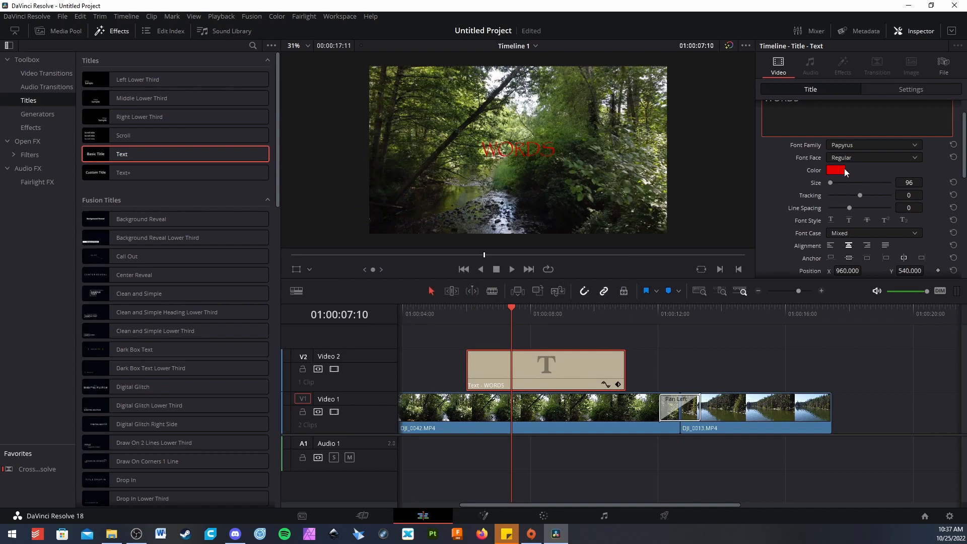
Set the title's size to 101, tracking to 25, line spacing to -40 and position to X 974, Y 541.
{"action": "left_click_drag", "start_coordinate": [830, 187], "coordinate": [846, 203]}
{"action": "scroll", "coordinate": [872, 179], "scroll_direction": "down", "scroll_amount": 2}
{"action": "scroll", "coordinate": [847, 160], "scroll_direction": "down", "scroll_amount": 2}
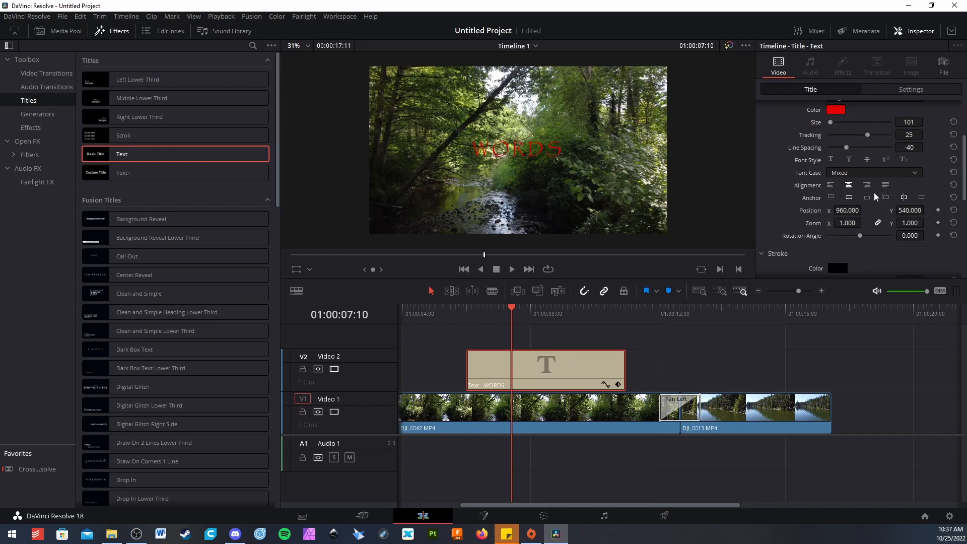
{"action": "mouse_move", "coordinate": [851, 210]}
{"action": "left_mouse_down"}
{"action": "mouse_move", "coordinate": [926, 211]}
{"action": "mouse_move", "coordinate": [857, 221]}
{"action": "left_mouse_up"}
Stretch the title with unlinked zoom values of X 2.670 and Y 4.000, and reset the zoom.
{"action": "left_click_drag", "start_coordinate": [847, 222], "coordinate": [964, 221]}
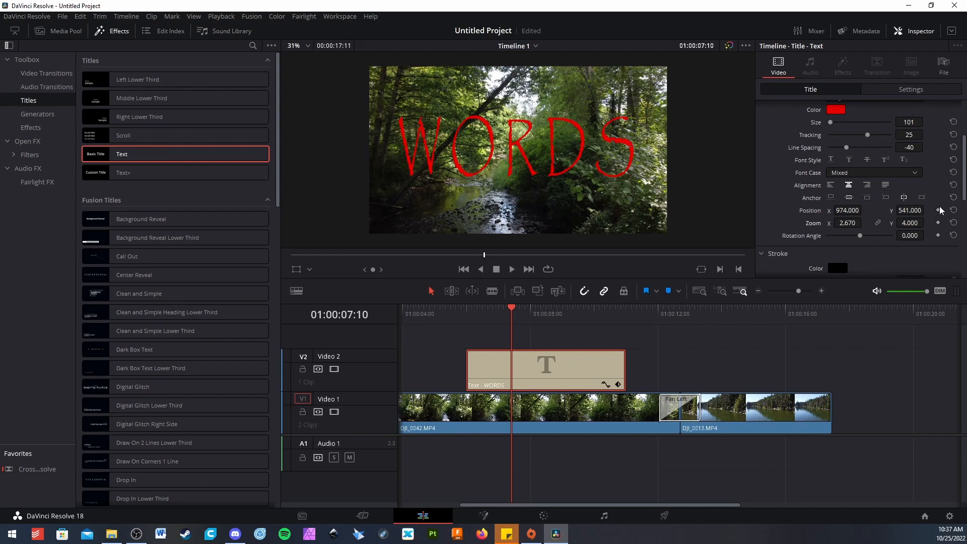
{"action": "scroll", "coordinate": [937, 236], "scroll_direction": "up", "scroll_amount": 3}
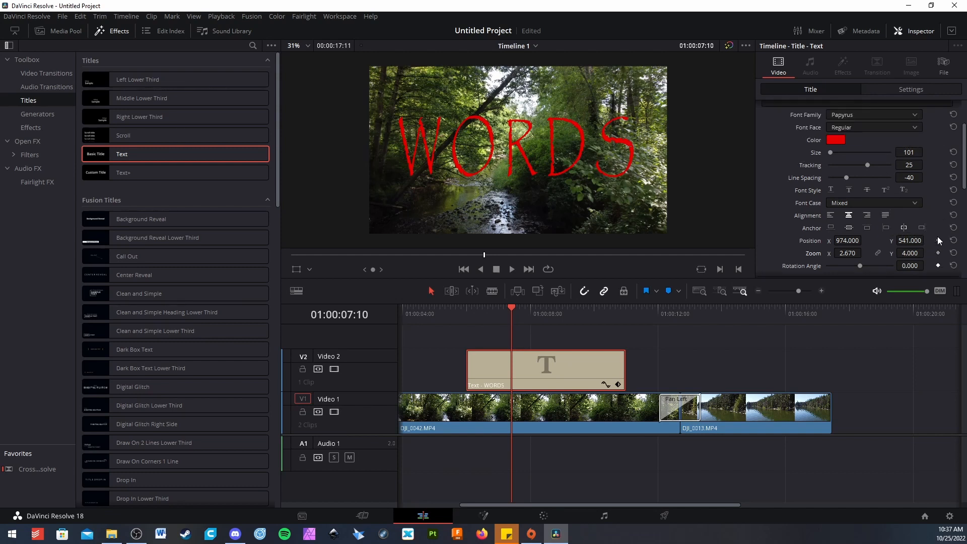
{"action": "scroll", "coordinate": [901, 168], "scroll_direction": "up", "scroll_amount": 1}
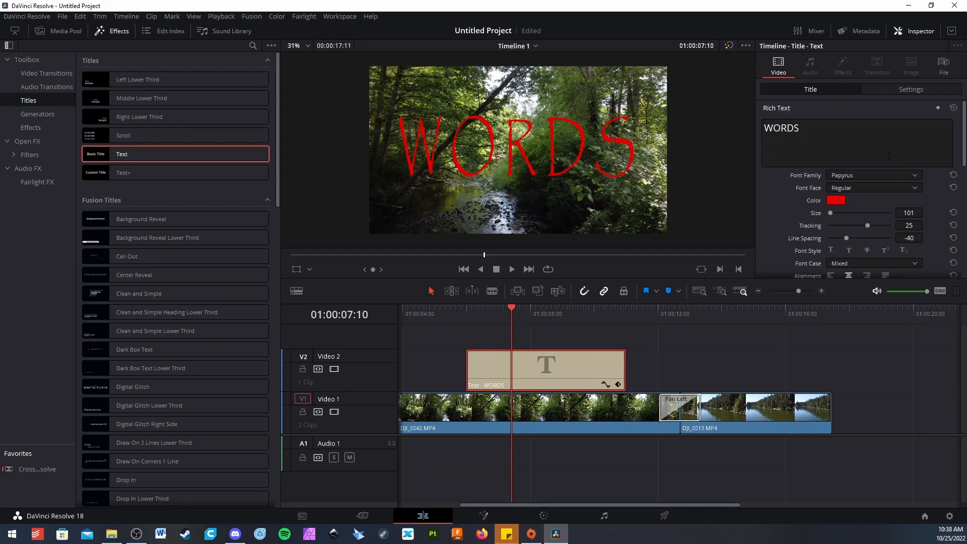
{"action": "scroll", "coordinate": [901, 182], "scroll_direction": "down", "scroll_amount": 3}
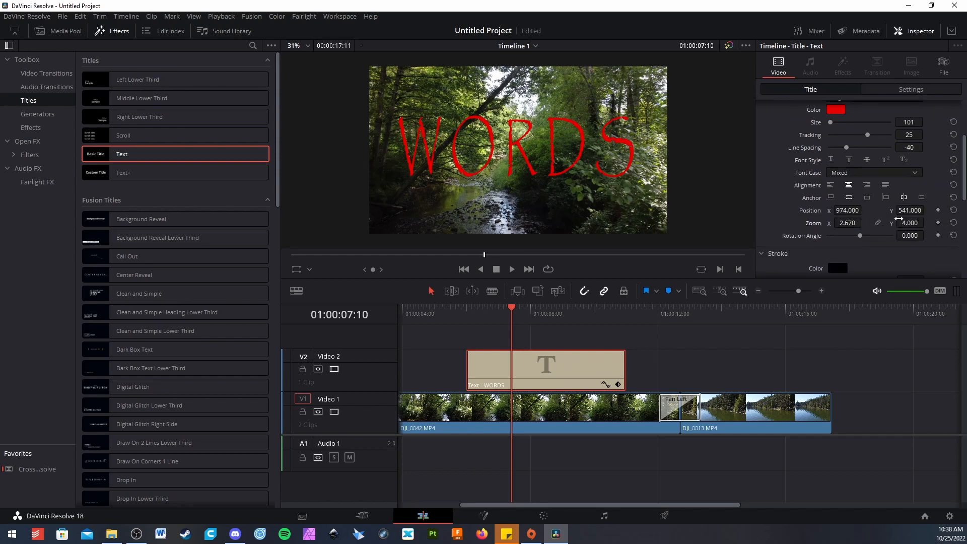
{"action": "left_click", "coordinate": [952, 222]}
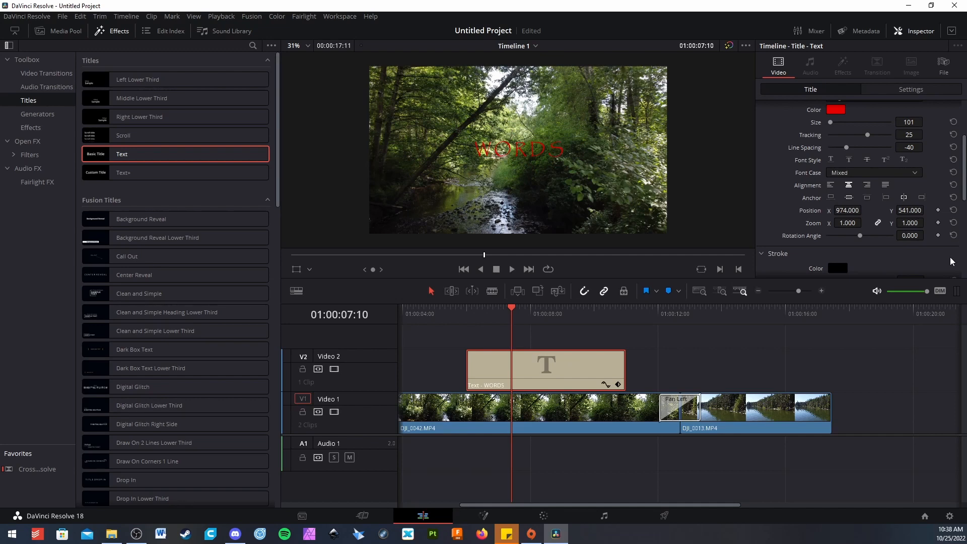
Keyframe the title's zoom at 1.000 on 01:00:06:00 and at 2.710 on 01:00:08:01.
{"action": "left_click_drag", "start_coordinate": [511, 321], "coordinate": [472, 315]}
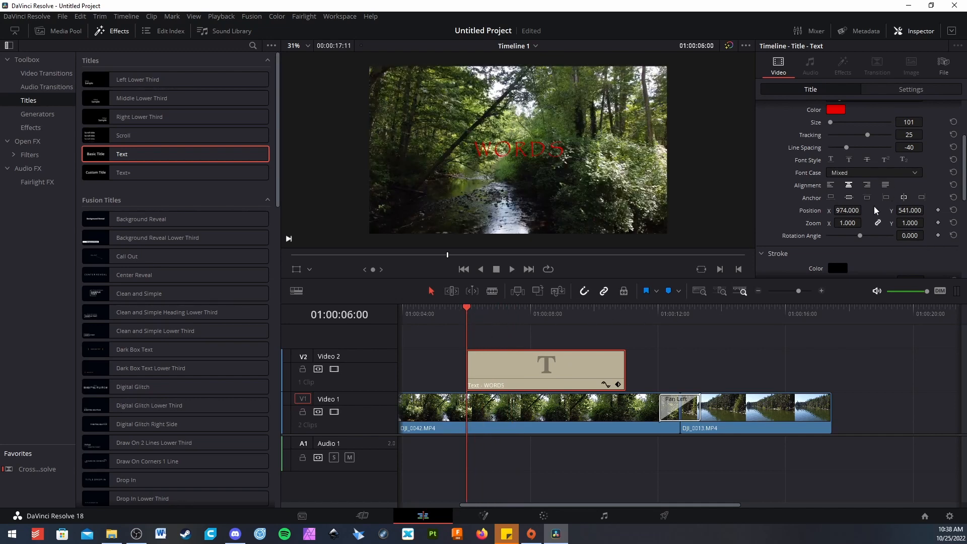
{"action": "left_click", "coordinate": [938, 223]}
{"action": "left_click_drag", "start_coordinate": [468, 308], "coordinate": [531, 308]}
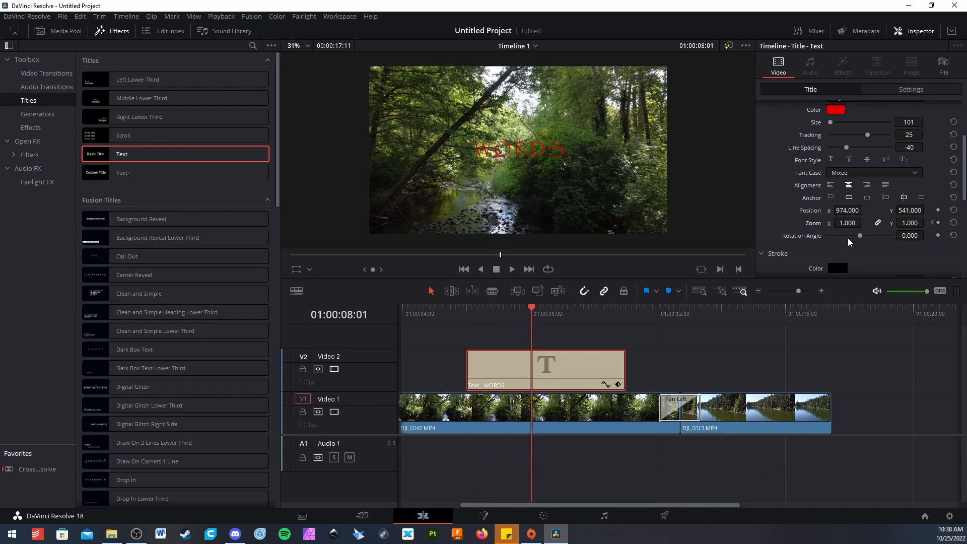
{"action": "left_click_drag", "start_coordinate": [847, 222], "coordinate": [863, 222]}
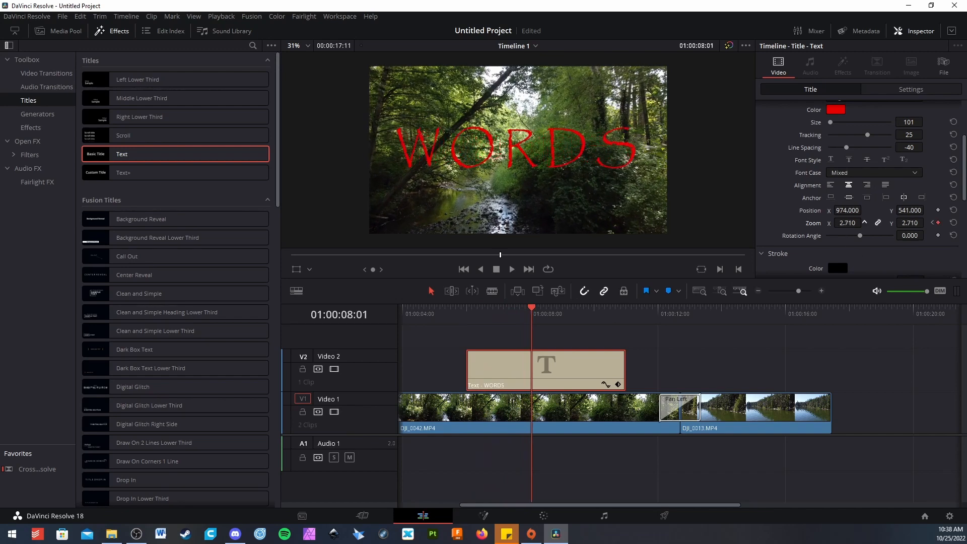
Step between the two zoom keyframes and play the title animation from 01:00:06:00.
{"action": "left_click", "coordinate": [932, 224]}
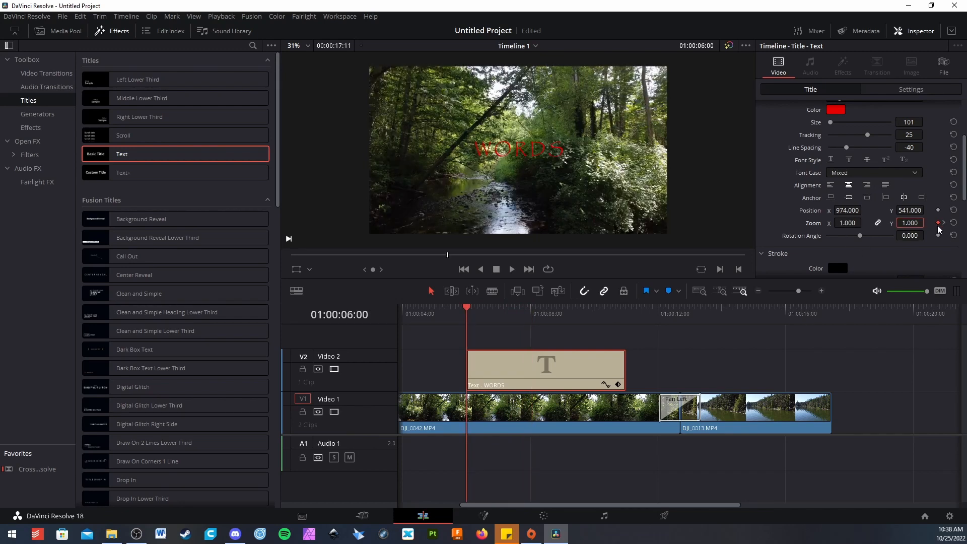
{"action": "left_click", "coordinate": [944, 223]}
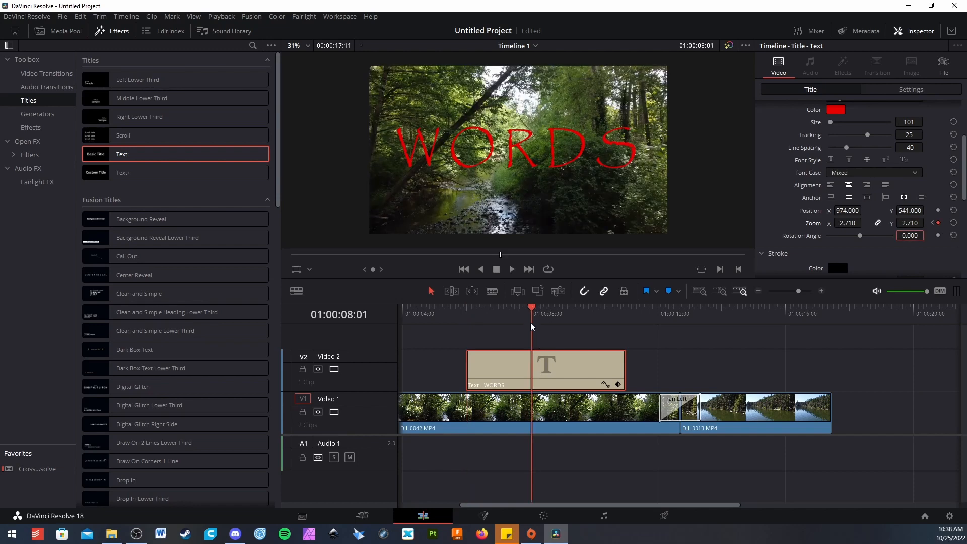
{"action": "left_click_drag", "start_coordinate": [530, 322], "coordinate": [463, 329]}
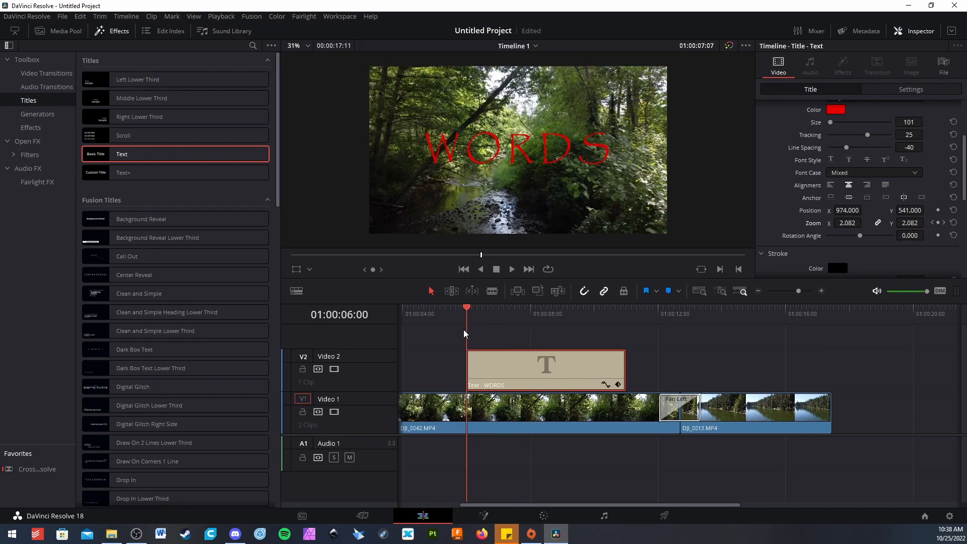
{"action": "left_click", "coordinate": [511, 270]}
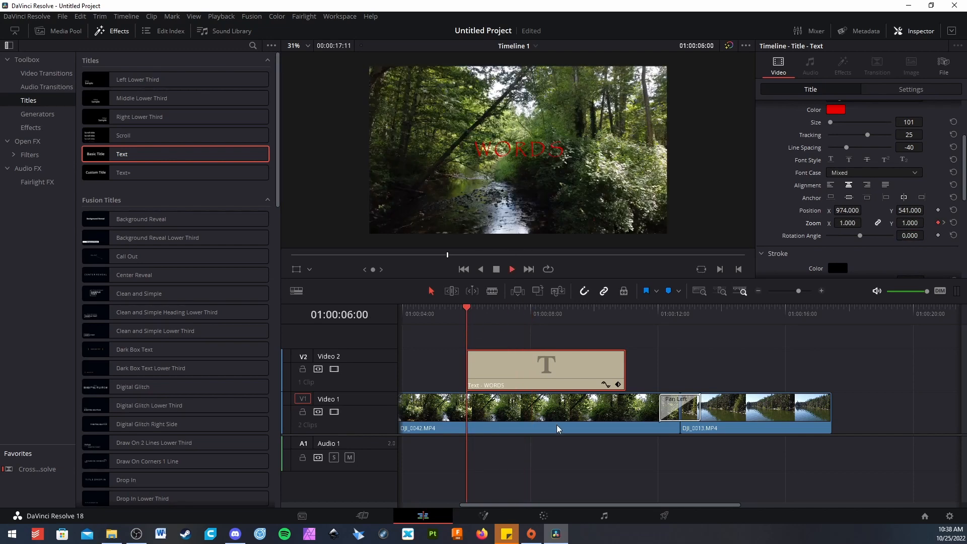
{"action": "left_click", "coordinate": [497, 269]}
Add a zoom keyframe of 0.250 at 01:00:10:08 and play the title animation from its start.
{"action": "left_click", "coordinate": [604, 308]}
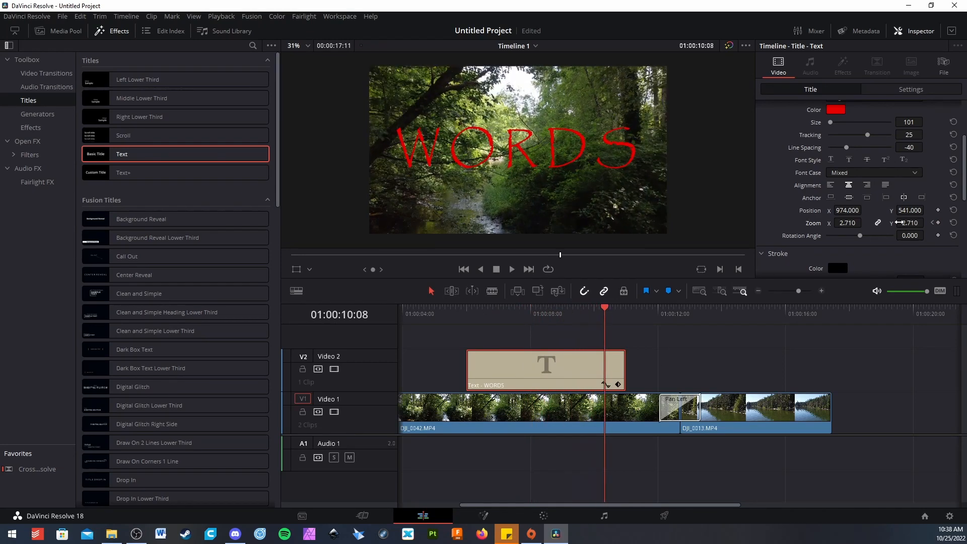
{"action": "left_click_drag", "start_coordinate": [847, 224], "coordinate": [810, 224]}
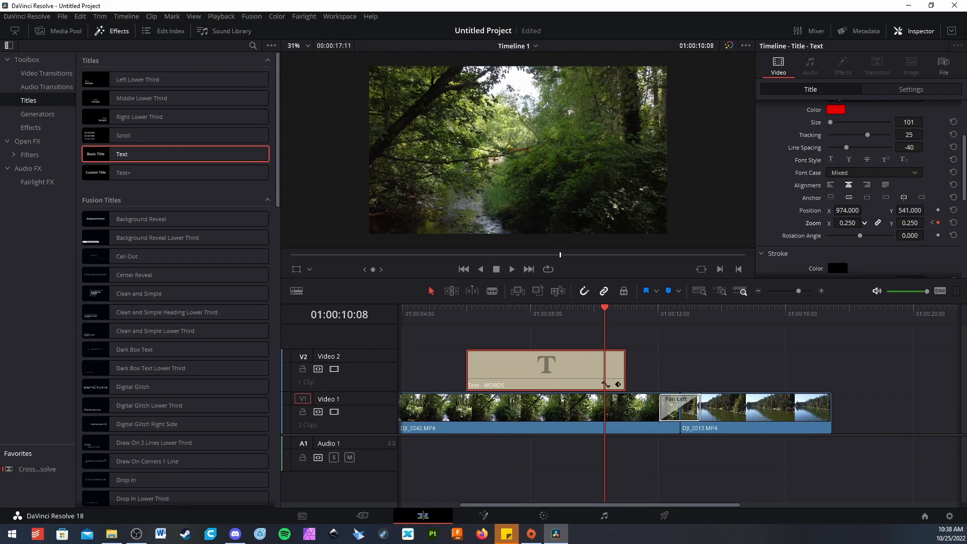
{"action": "left_click_drag", "start_coordinate": [602, 312], "coordinate": [466, 308]}
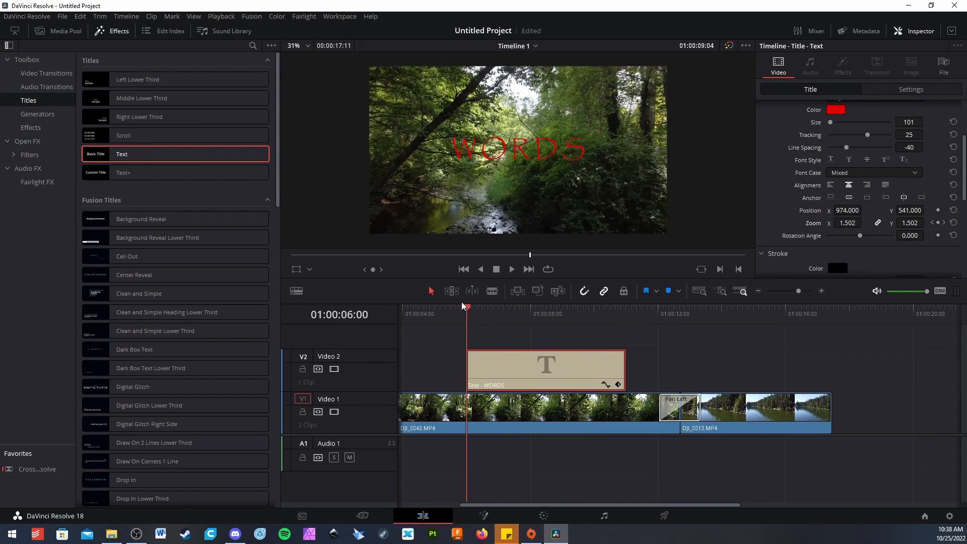
{"action": "left_click", "coordinate": [513, 268]}
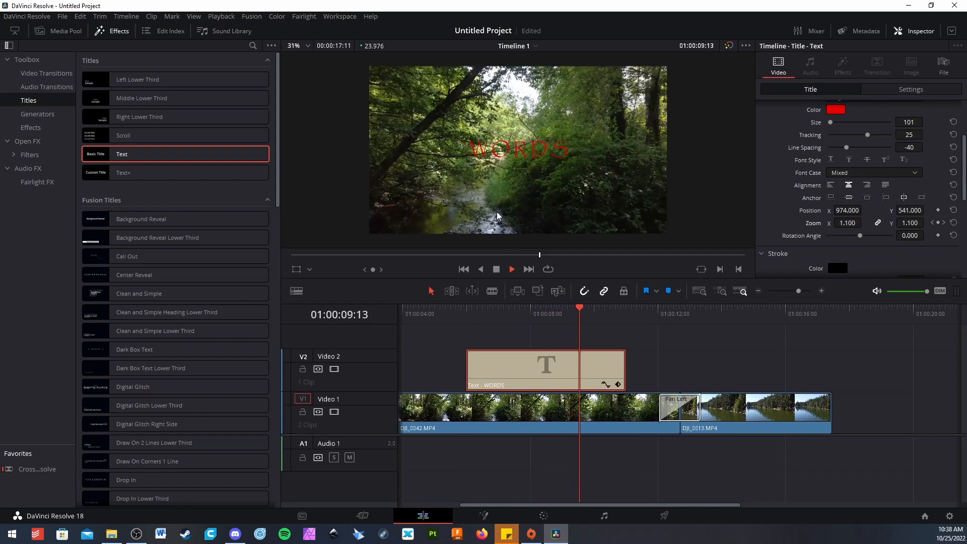
{"action": "left_click", "coordinate": [511, 269]}
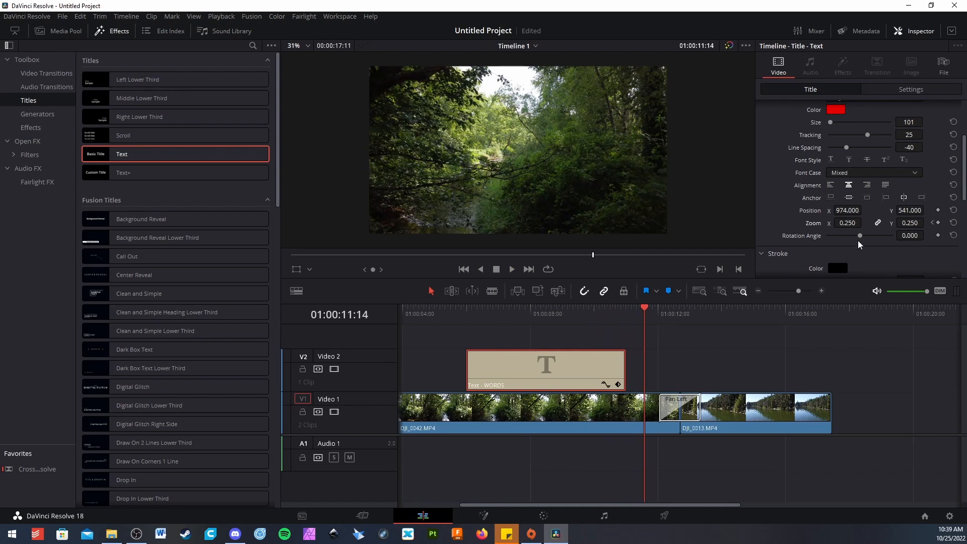
Move the playhead to 01:00:08:09 and set the title's rotation angle to about 2.7.
{"action": "scroll", "coordinate": [858, 235], "scroll_direction": "down", "scroll_amount": 2}
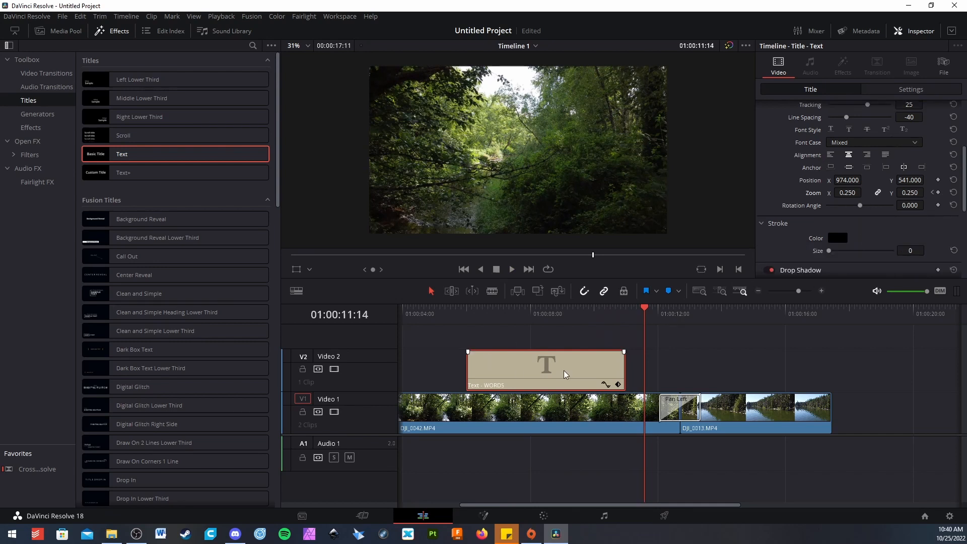
{"action": "left_click_drag", "start_coordinate": [646, 310], "coordinate": [542, 311]}
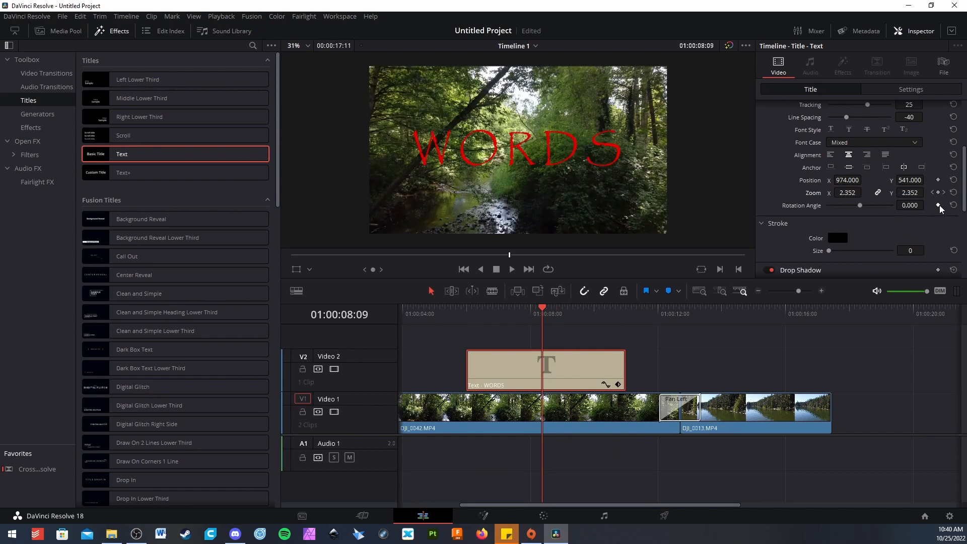
{"action": "left_click_drag", "start_coordinate": [859, 206], "coordinate": [860, 206]}
Set the title's drop shadow to an X offset of 28, blur 1 and opacity 47.
{"action": "scroll", "coordinate": [856, 166], "scroll_direction": "down", "scroll_amount": 2}
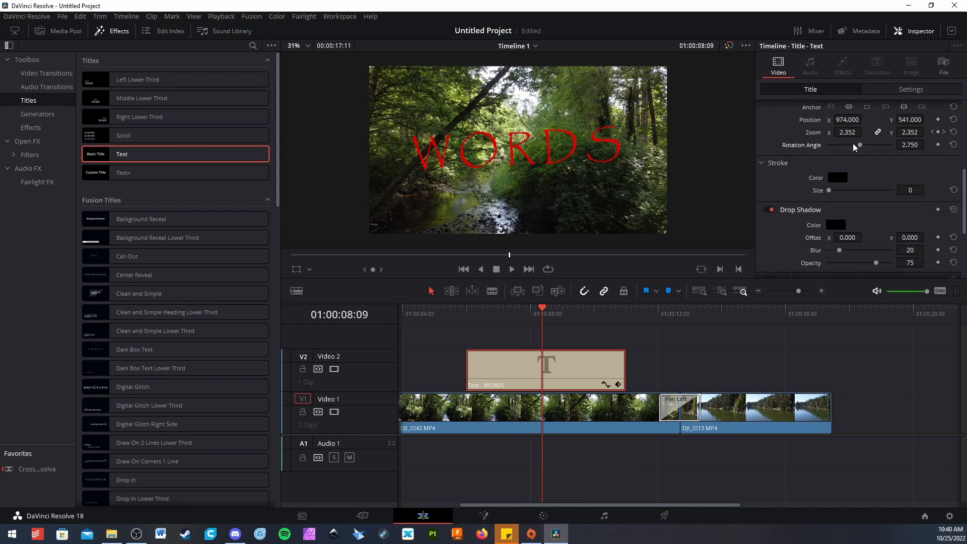
{"action": "left_click_drag", "start_coordinate": [840, 251], "coordinate": [818, 251]}
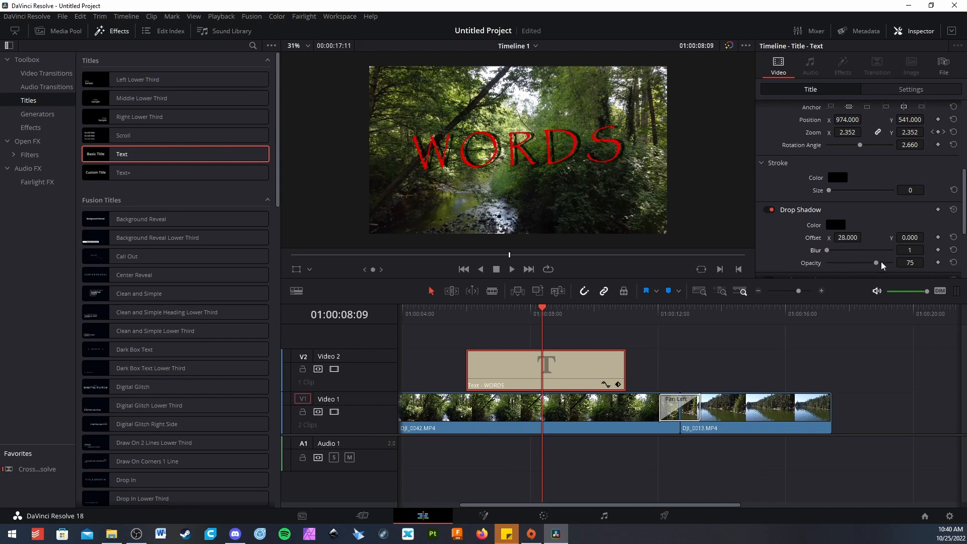
{"action": "left_click_drag", "start_coordinate": [882, 266], "coordinate": [858, 265]}
{"action": "scroll", "coordinate": [792, 168], "scroll_direction": "down", "scroll_amount": 3}
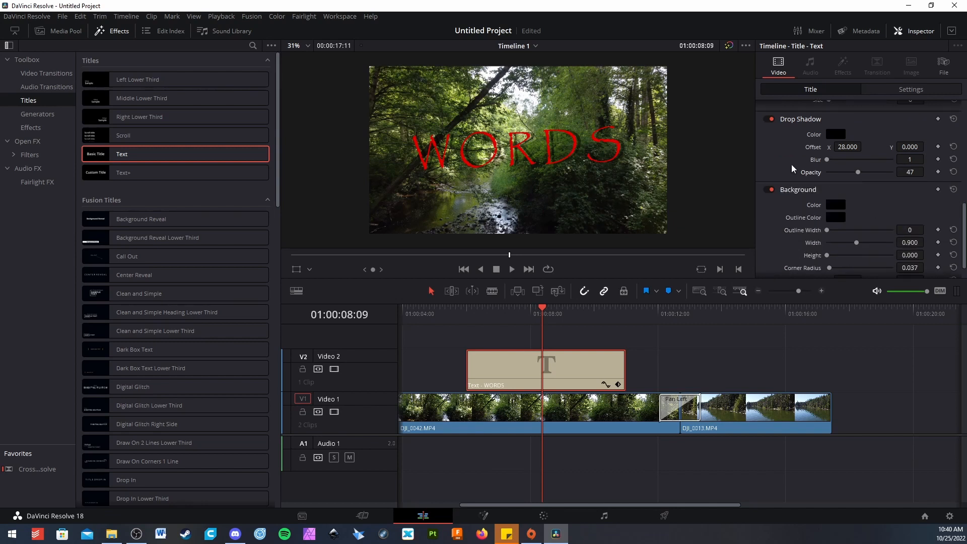
{"action": "scroll", "coordinate": [851, 142], "scroll_direction": "down", "scroll_amount": 1}
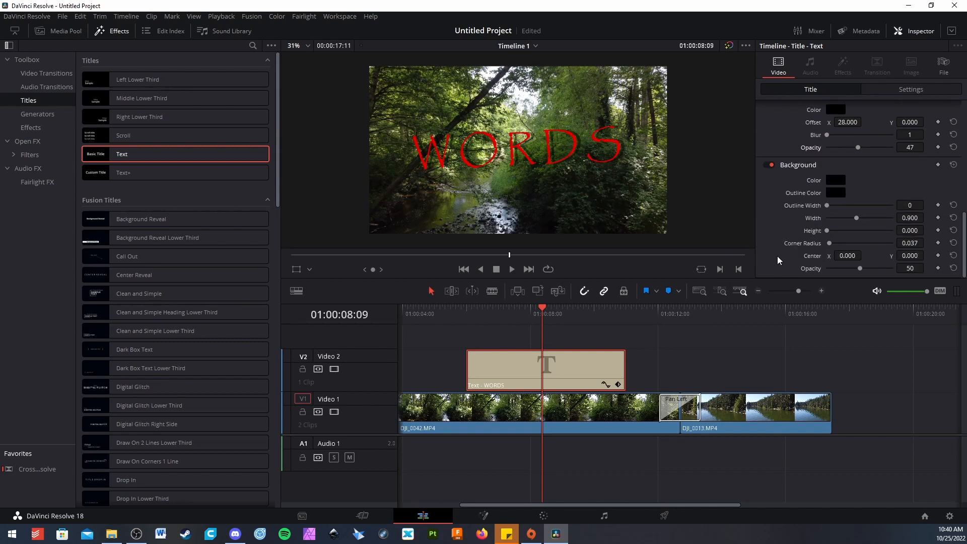
Try zoom 1.010, position X -48 and a 24.73-degree clockwise rotation on DJI_0042.MP4 at 01:00:11:11, and reset all three.
{"action": "left_click", "coordinate": [584, 411]}
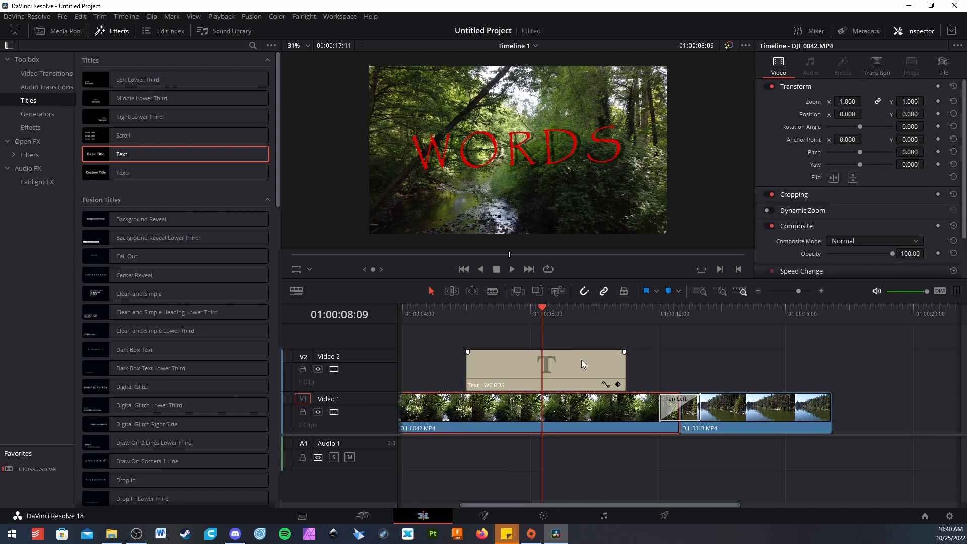
{"action": "left_click_drag", "start_coordinate": [537, 307], "coordinate": [640, 310]}
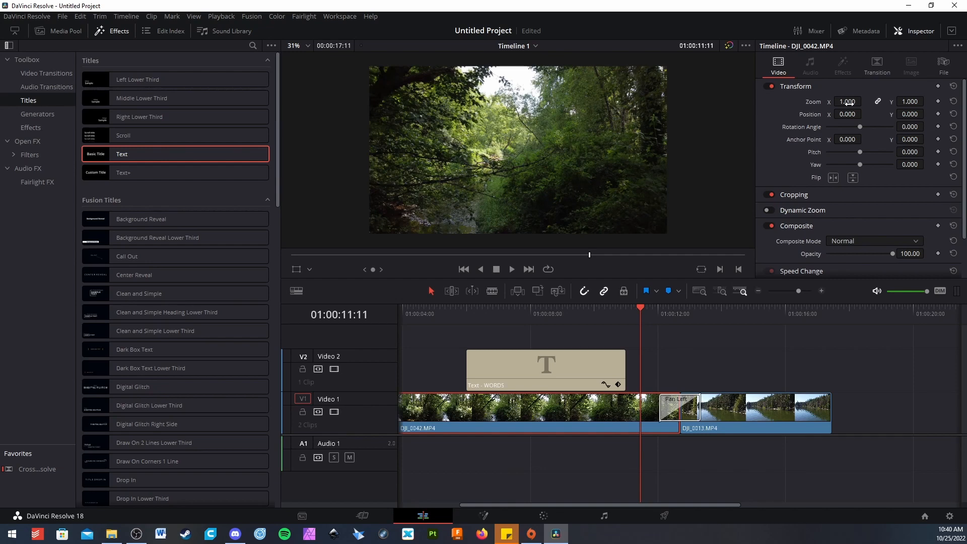
{"action": "left_click_drag", "start_coordinate": [844, 101], "coordinate": [857, 130]}
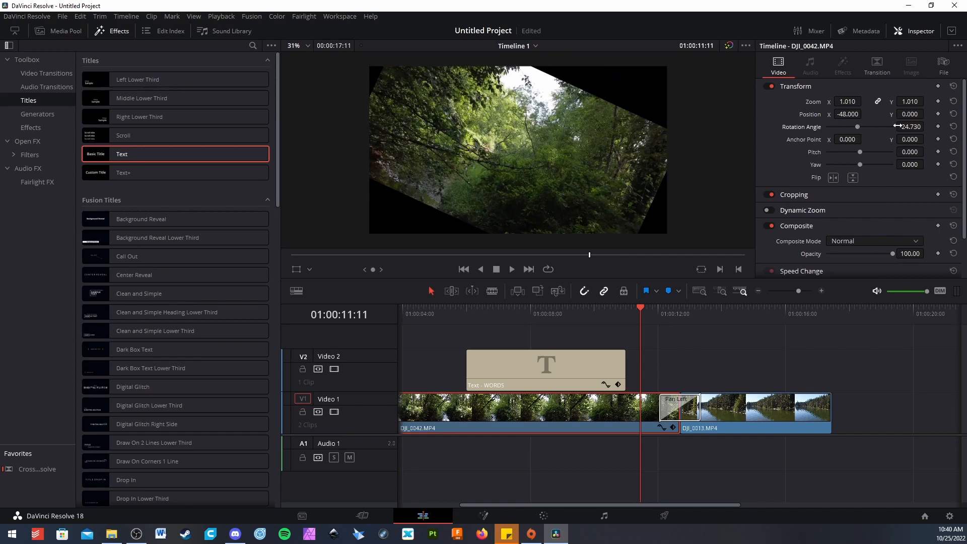
{"action": "left_click", "coordinate": [953, 126]}
{"action": "left_click", "coordinate": [953, 114]}
{"action": "left_click", "coordinate": [954, 101]}
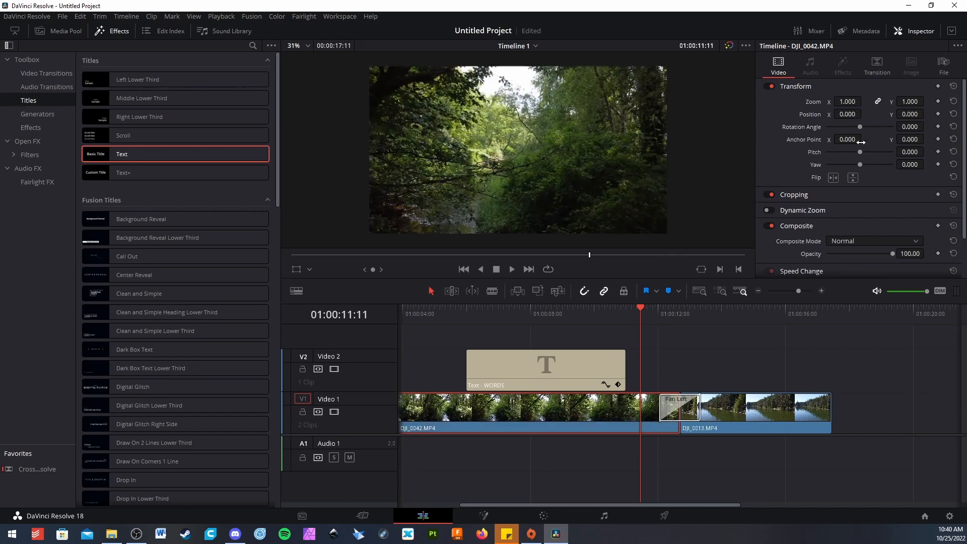
Try an anchor point shift, pitch 0.469, yaw 0.790 and a horizontal flip on DJI_0042.MP4, and revert them all.
{"action": "left_click_drag", "start_coordinate": [847, 139], "coordinate": [877, 164]}
{"action": "left_click", "coordinate": [953, 139]}
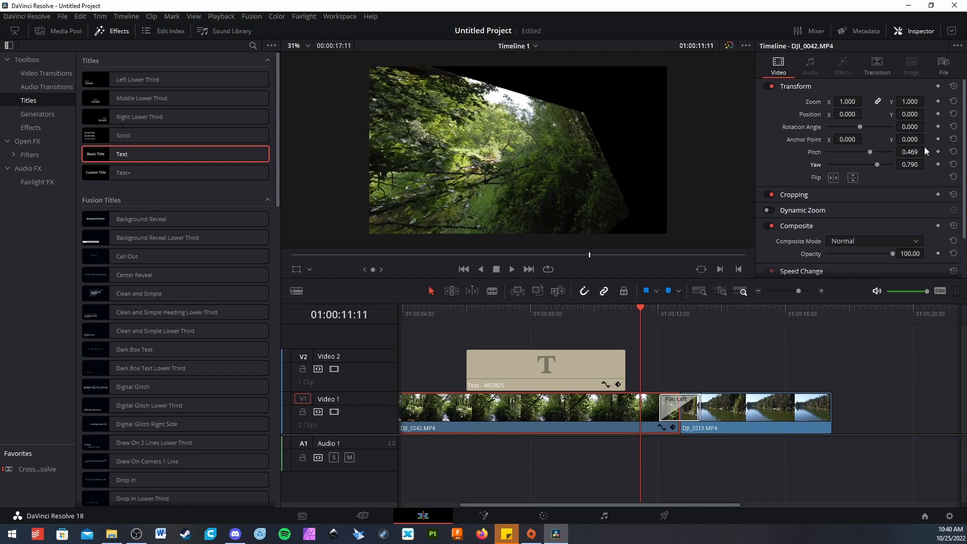
{"action": "left_click", "coordinate": [953, 152]}
{"action": "left_click", "coordinate": [953, 164]}
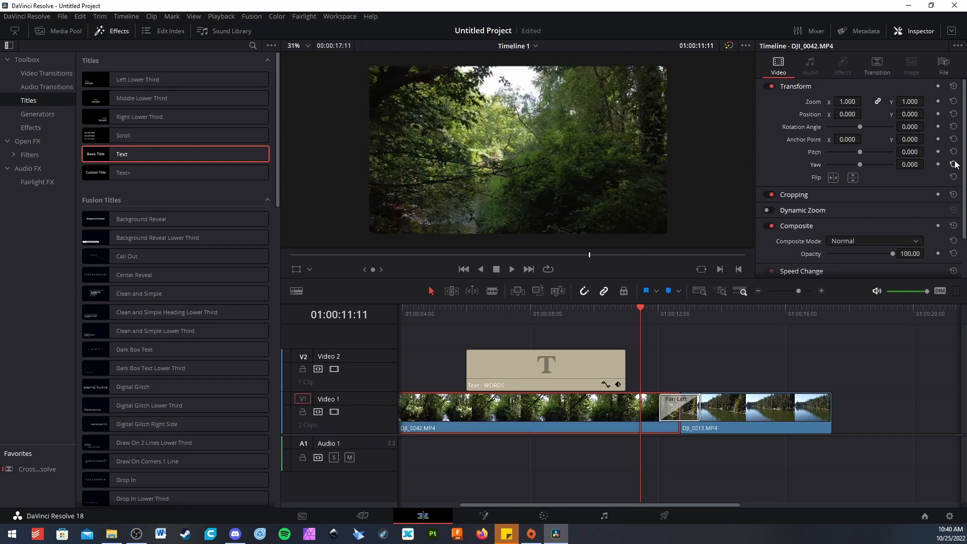
{"action": "left_click", "coordinate": [833, 178]}
{"action": "left_click", "coordinate": [837, 177]}
Try a left crop on DJI_0042.MP4, return it to 0.000, and switch the clip's cropping off.
{"action": "left_click", "coordinate": [909, 190]}
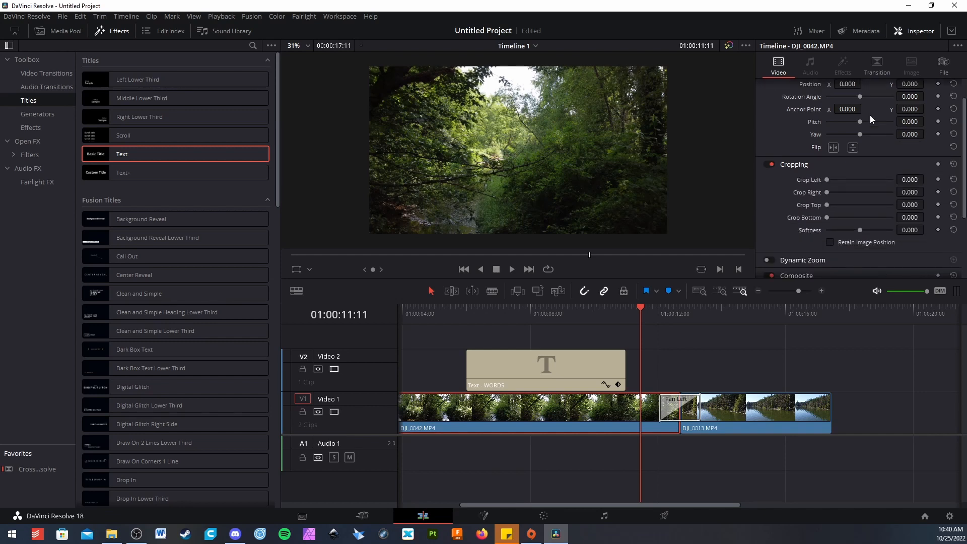
{"action": "scroll", "coordinate": [869, 115], "scroll_direction": "down", "scroll_amount": 2}
{"action": "left_click_drag", "start_coordinate": [826, 149], "coordinate": [805, 160]}
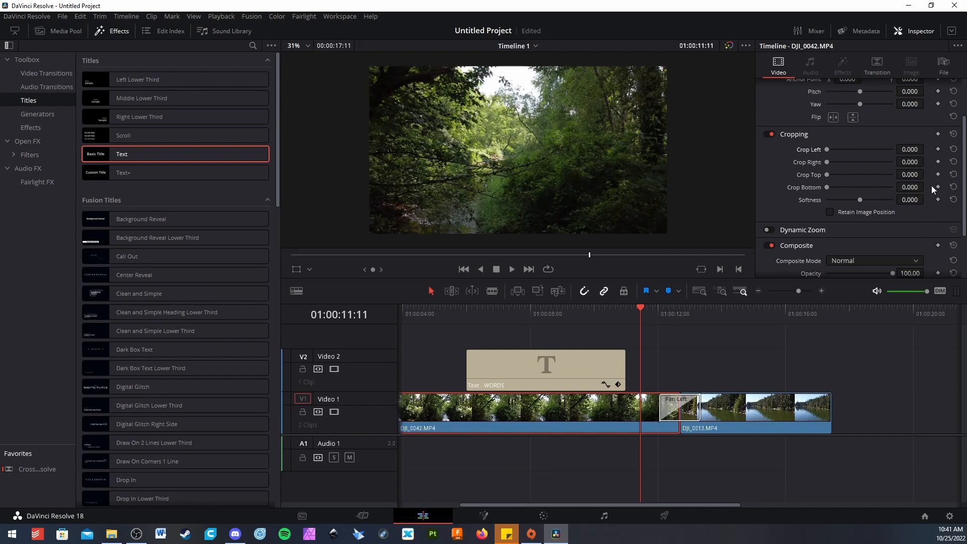
{"action": "left_click", "coordinate": [917, 134]}
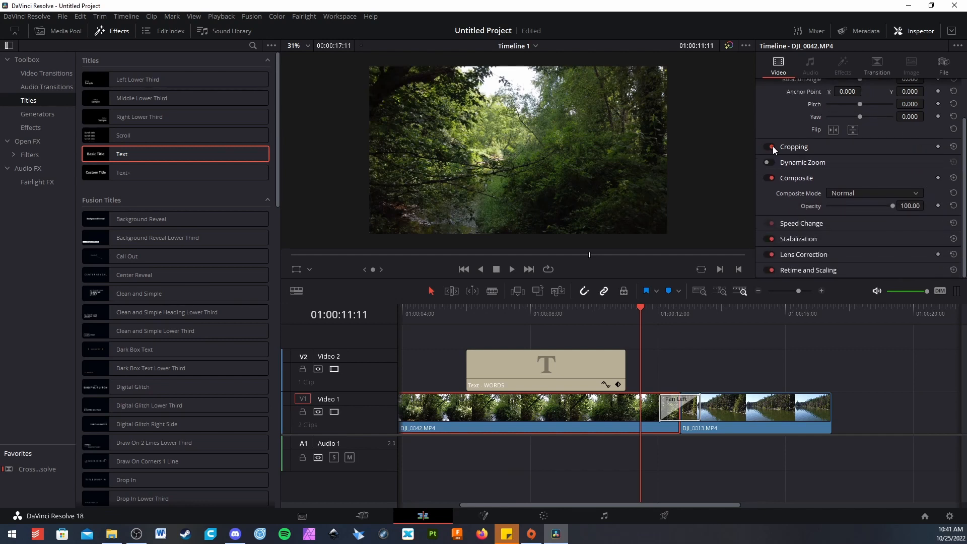
{"action": "left_click", "coordinate": [770, 146]}
Enable Dynamic Zoom on DJI_0042.MP4 and set its easing to Ease In.
{"action": "scroll", "coordinate": [781, 213], "scroll_direction": "up", "scroll_amount": 1}
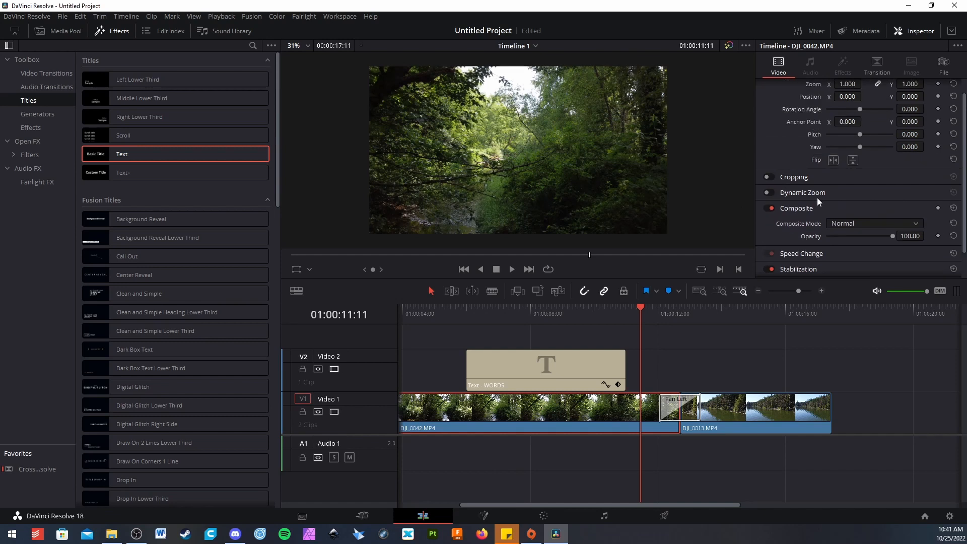
{"action": "left_click", "coordinate": [816, 196]}
{"action": "scroll", "coordinate": [866, 146], "scroll_direction": "down", "scroll_amount": 2}
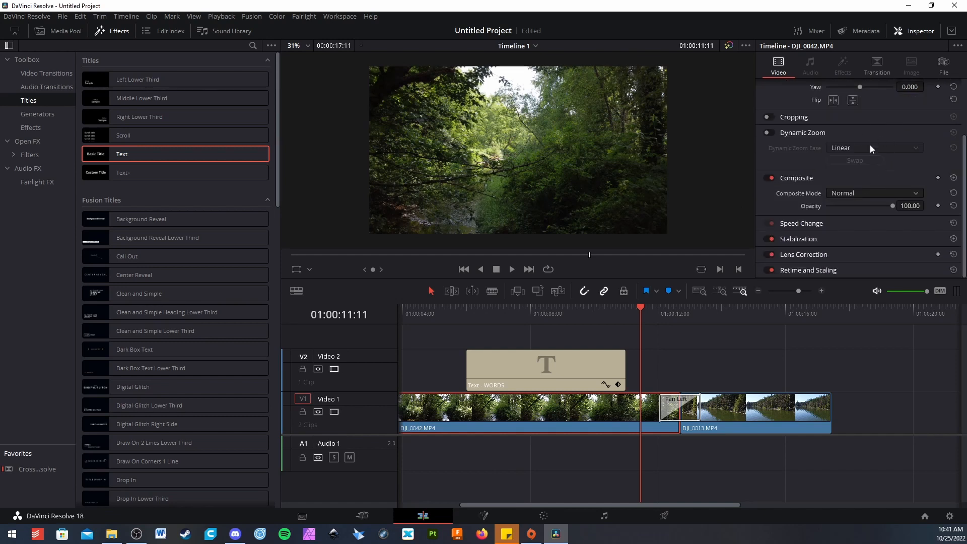
{"action": "scroll", "coordinate": [778, 131], "scroll_direction": "up", "scroll_amount": 1}
{"action": "left_click", "coordinate": [770, 162]}
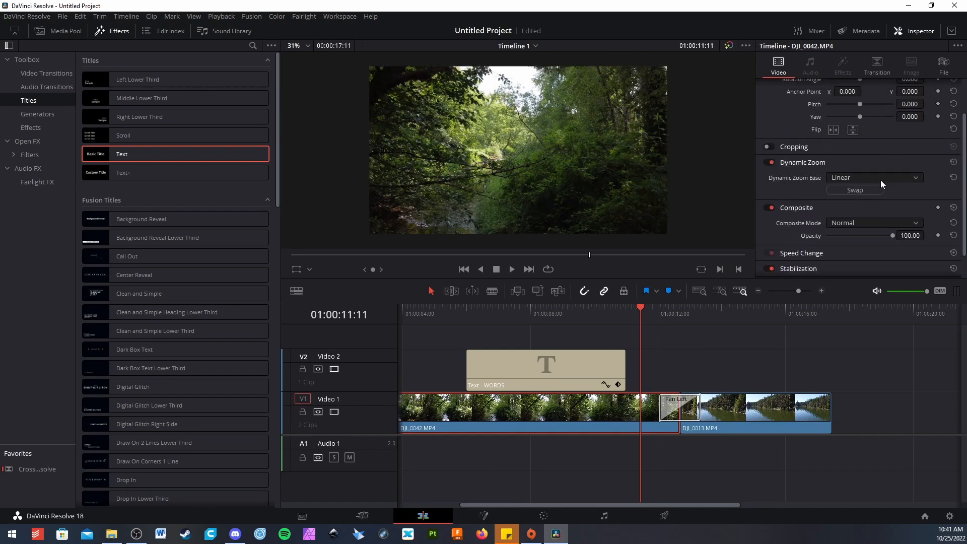
{"action": "left_click", "coordinate": [880, 179]}
{"action": "left_click", "coordinate": [854, 202]}
Play the timeline from its start to preview the dynamic zoom, and switch Dynamic Zoom off.
{"action": "left_click_drag", "start_coordinate": [643, 319], "coordinate": [341, 345]}
{"action": "left_click", "coordinate": [512, 269]}
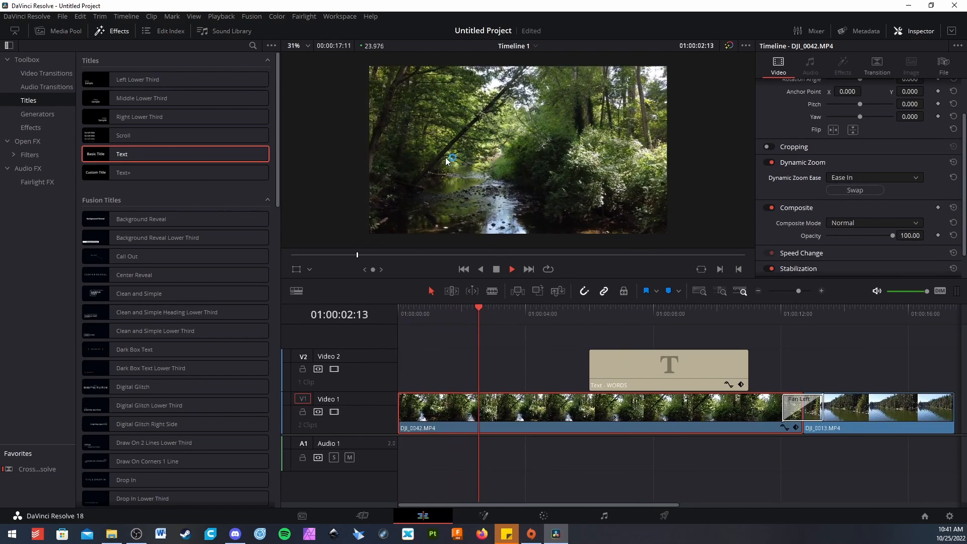
{"action": "key", "text": "space"}
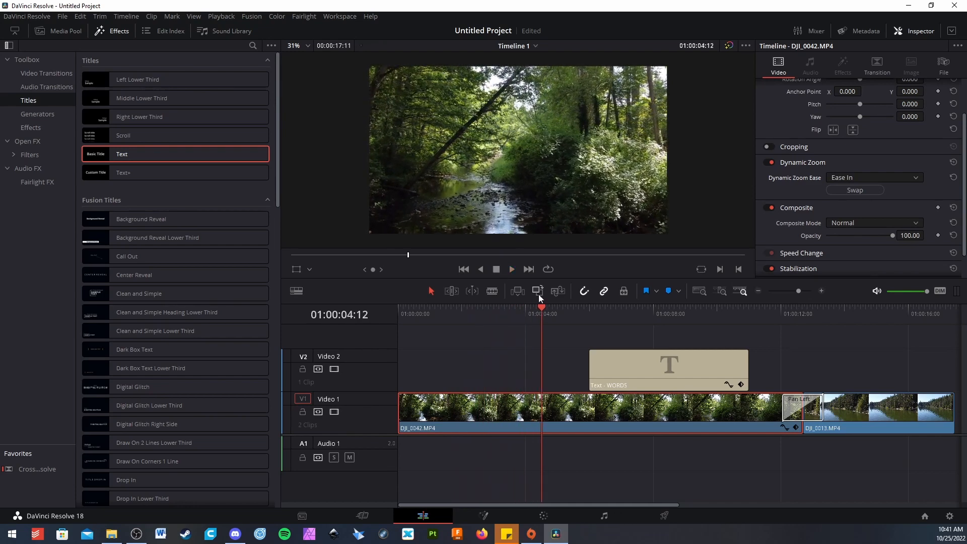
{"action": "left_click_drag", "start_coordinate": [541, 310], "coordinate": [523, 310]}
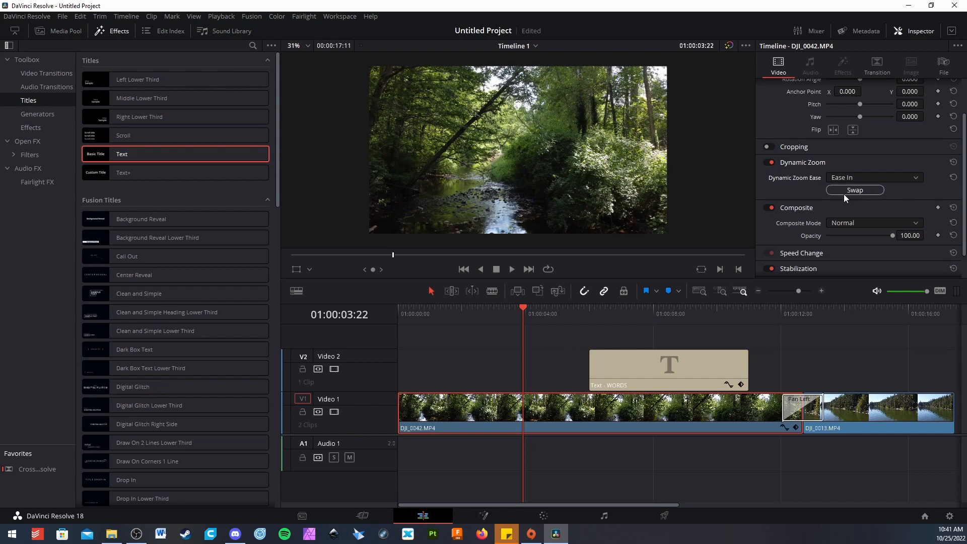
{"action": "left_click", "coordinate": [770, 162]}
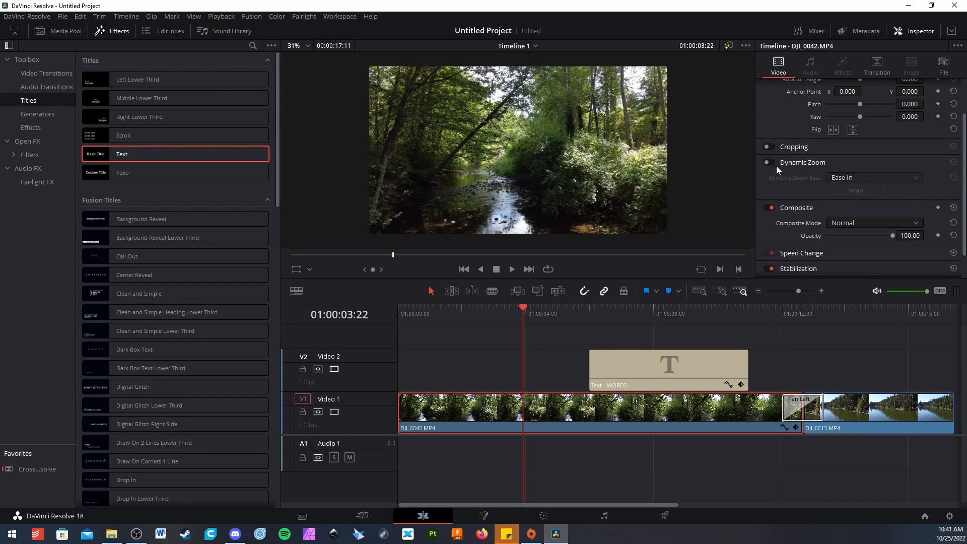
Try a playback speed of 121% on DJI_0042.MP4 and check the clip's end on the timeline.
{"action": "scroll", "coordinate": [862, 186], "scroll_direction": "down", "scroll_amount": 2}
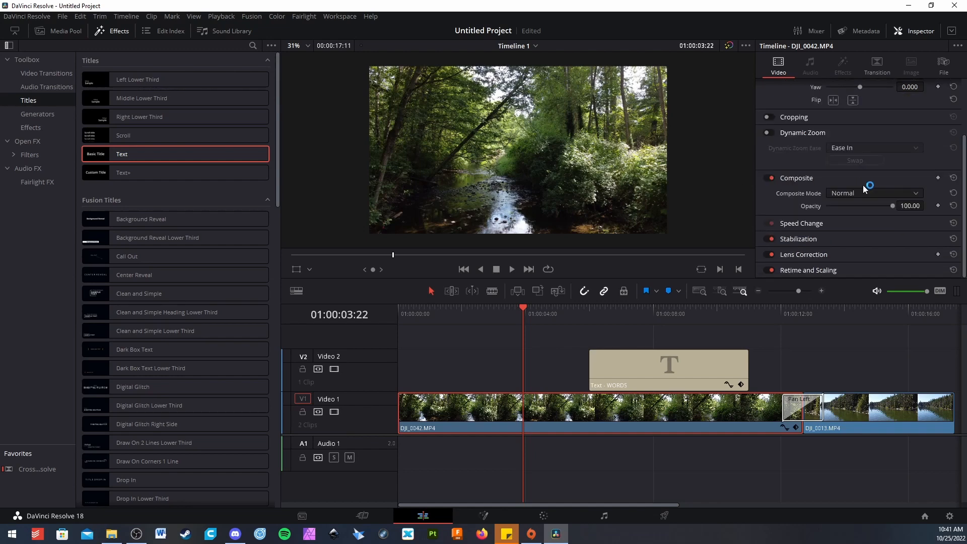
{"action": "left_click", "coordinate": [848, 222]}
{"action": "scroll", "coordinate": [850, 199], "scroll_direction": "down", "scroll_amount": 4}
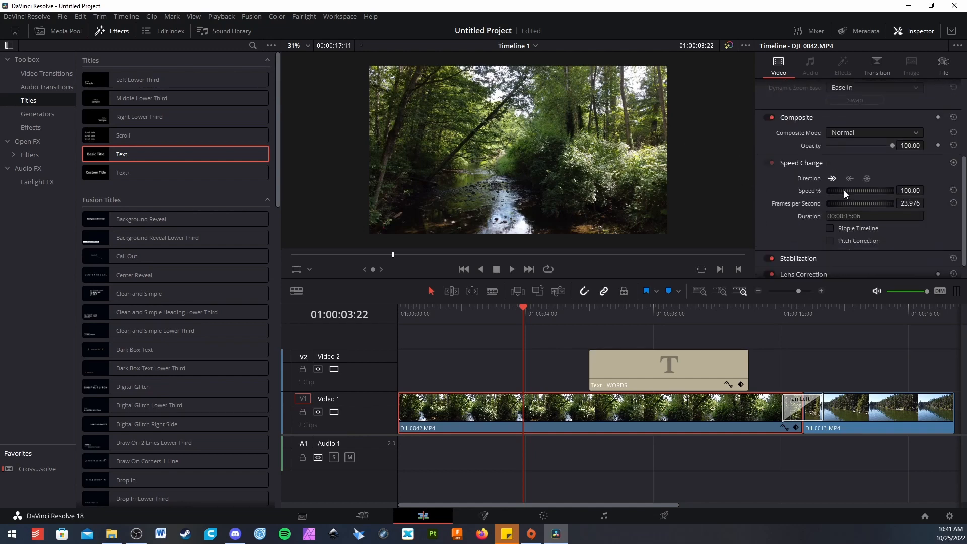
{"action": "left_click_drag", "start_coordinate": [844, 191], "coordinate": [860, 191]}
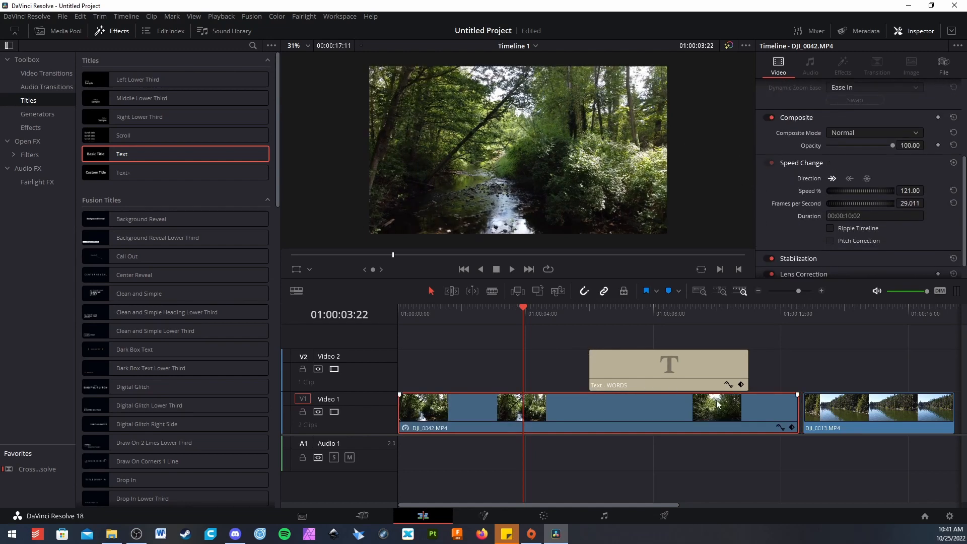
{"action": "left_click", "coordinate": [799, 410]}
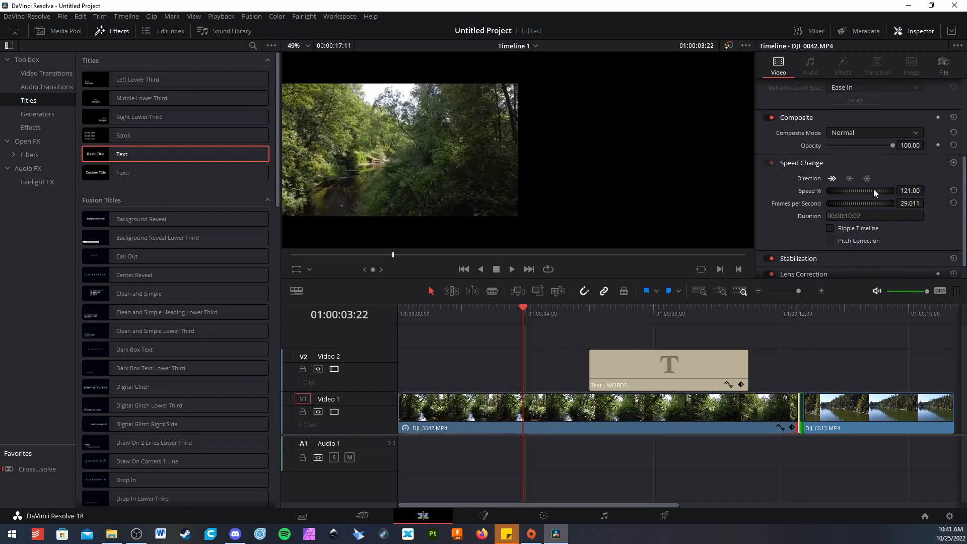
Try slowing DJI_0042.MP4 to 85% and 25% speed, trimming its end shorter in between.
{"action": "left_click_drag", "start_coordinate": [868, 191], "coordinate": [838, 186]}
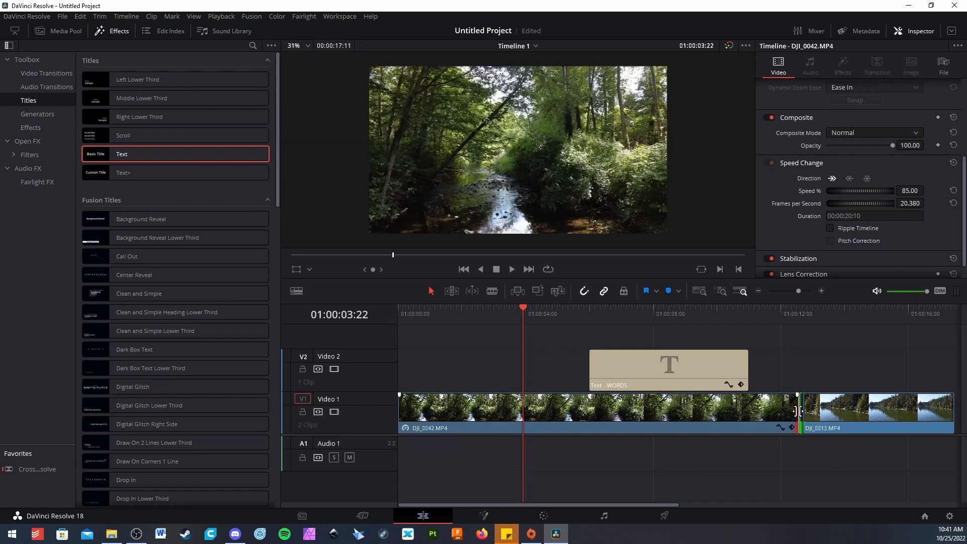
{"action": "left_click_drag", "start_coordinate": [799, 410], "coordinate": [778, 416]}
{"action": "left_click_drag", "start_coordinate": [836, 194], "coordinate": [817, 204]}
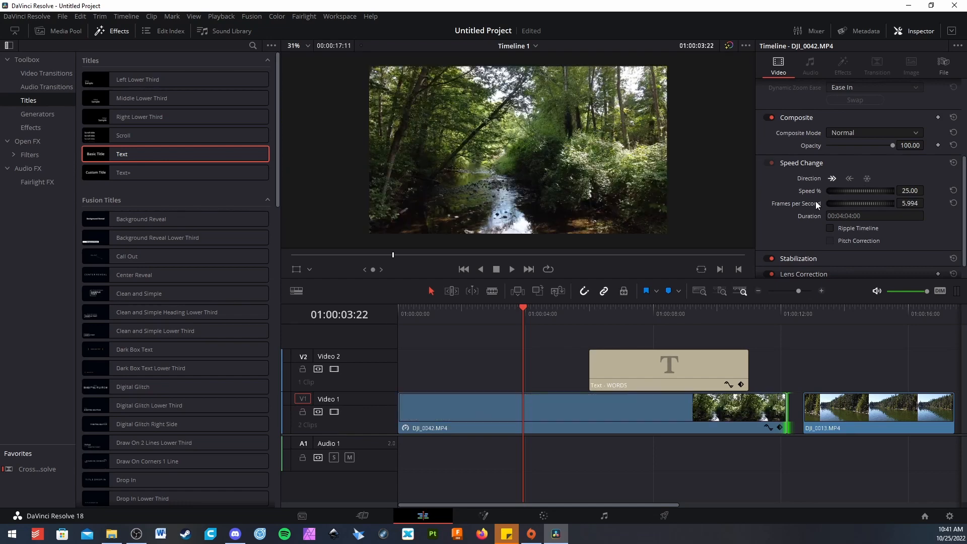
Extend the end of DJI_0042.MP4 to meet DJI_0013.MP4, and reset its speed to 100%.
{"action": "left_click_drag", "start_coordinate": [785, 410], "coordinate": [806, 402]}
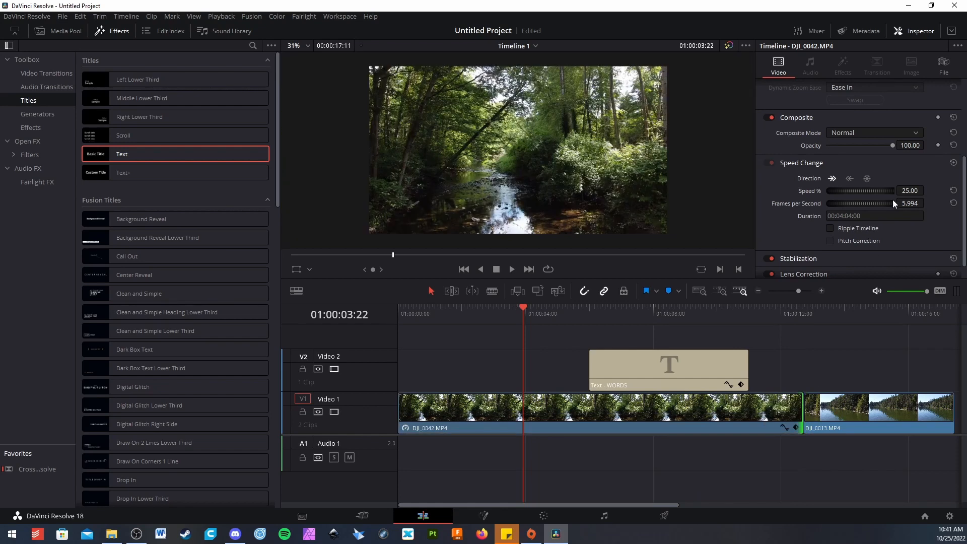
{"action": "left_click", "coordinate": [953, 191]}
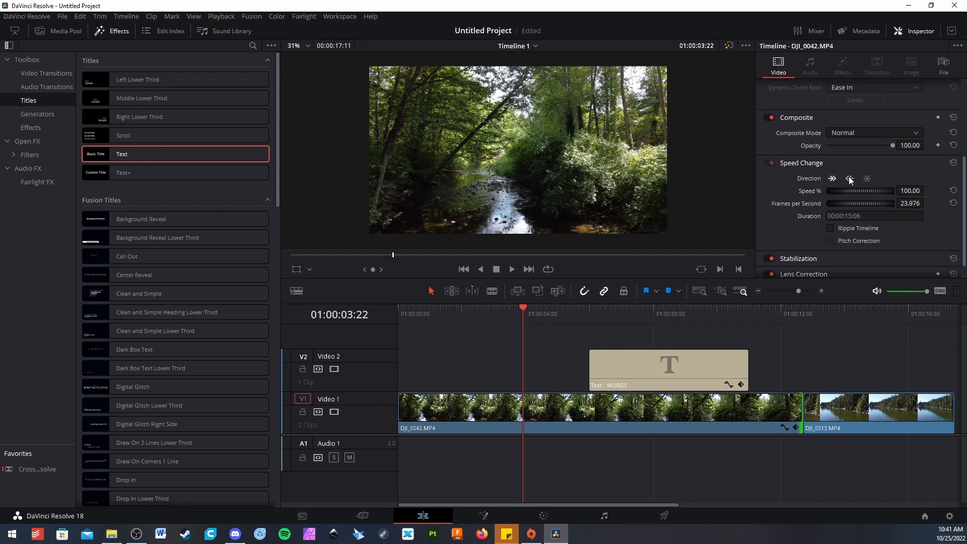
Move the playhead to 01:00:14:02, select DJI_0013.MP4 and open its stabilization settings.
{"action": "scroll", "coordinate": [881, 199], "scroll_direction": "down", "scroll_amount": 1}
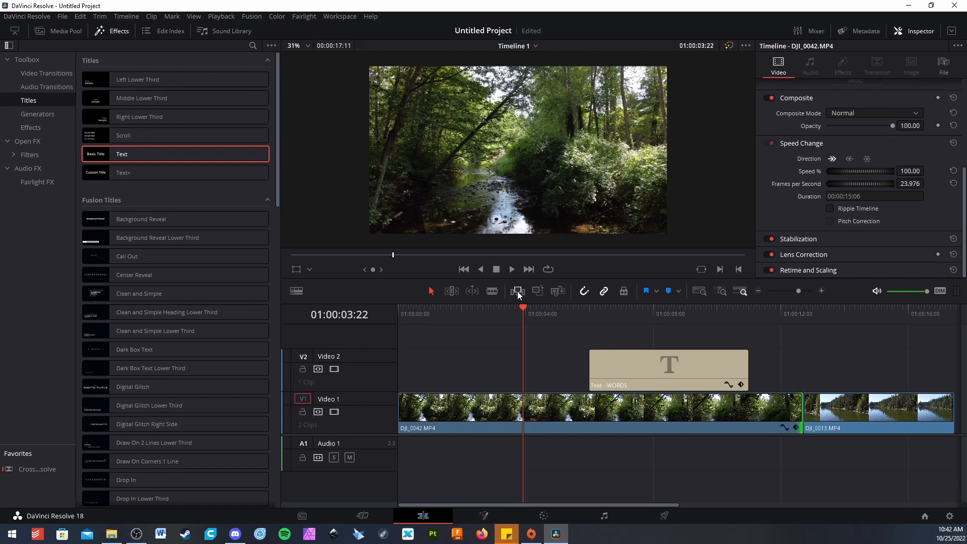
{"action": "left_click_drag", "start_coordinate": [528, 302], "coordinate": [581, 323]}
{"action": "left_click", "coordinate": [592, 396]}
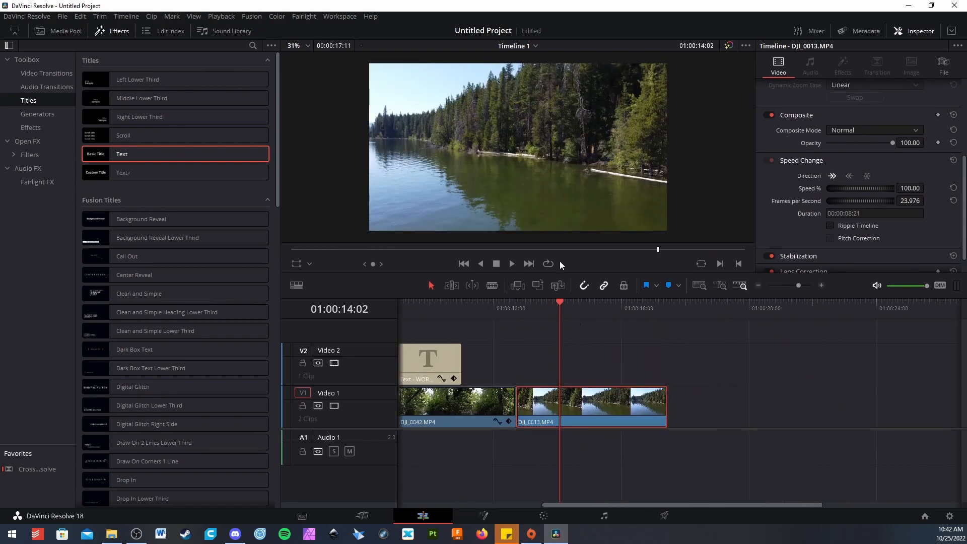
{"action": "scroll", "coordinate": [860, 171], "scroll_direction": "down", "scroll_amount": 1}
{"action": "double_click", "coordinate": [799, 233]}
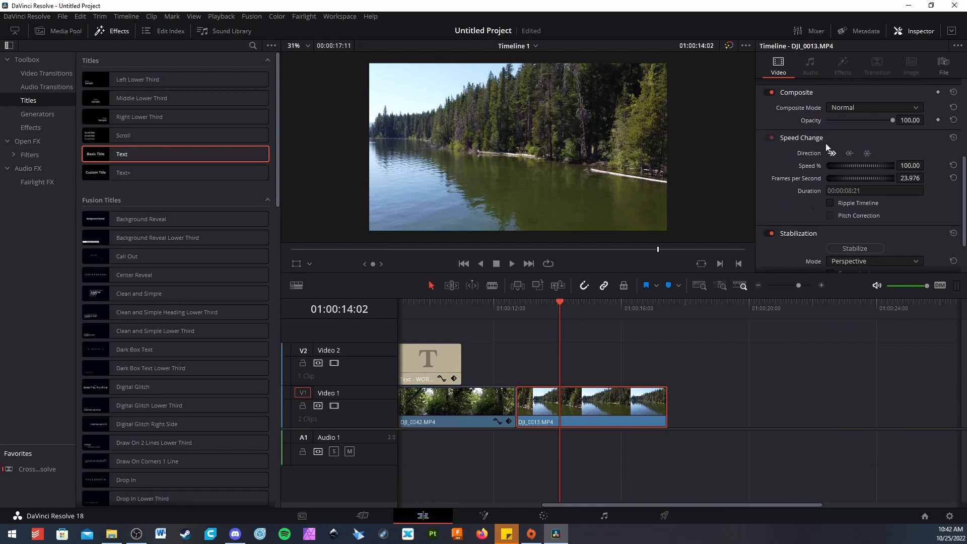
{"action": "scroll", "coordinate": [826, 146], "scroll_direction": "down", "scroll_amount": 2}
{"action": "scroll", "coordinate": [865, 171], "scroll_direction": "down", "scroll_amount": 1}
Try the Similarity and Translation stabilization modes on DJI_0013.MP4, and return to Perspective.
{"action": "left_click", "coordinate": [890, 167]}
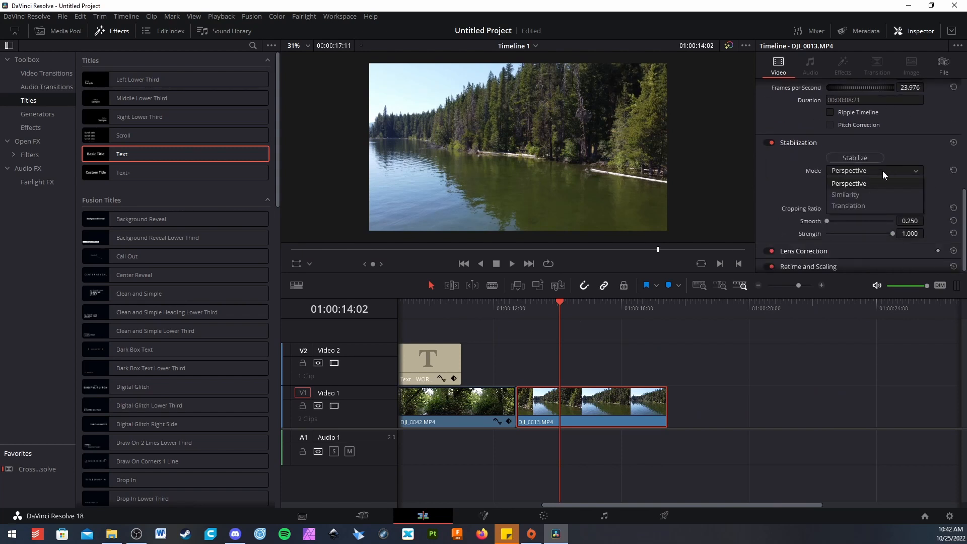
{"action": "left_click", "coordinate": [847, 170]}
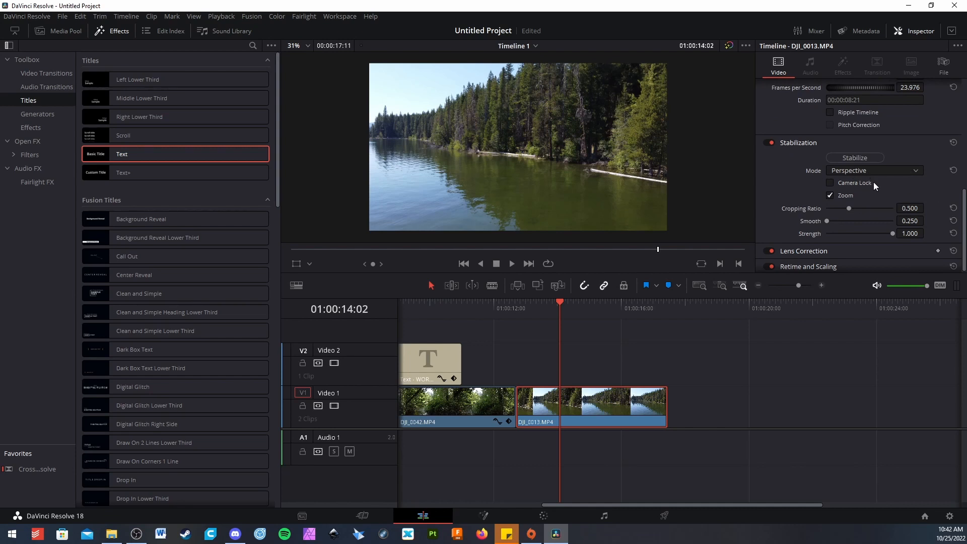
{"action": "left_click", "coordinate": [861, 172]}
{"action": "left_click", "coordinate": [864, 190]}
{"action": "left_click", "coordinate": [856, 171]}
{"action": "left_click", "coordinate": [843, 205]}
{"action": "left_click", "coordinate": [877, 171]}
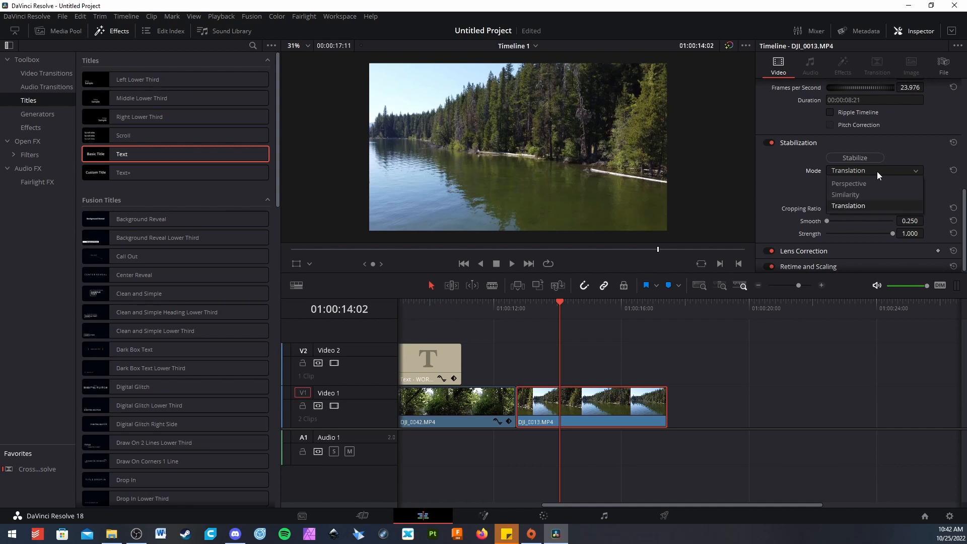
{"action": "left_click", "coordinate": [839, 186]}
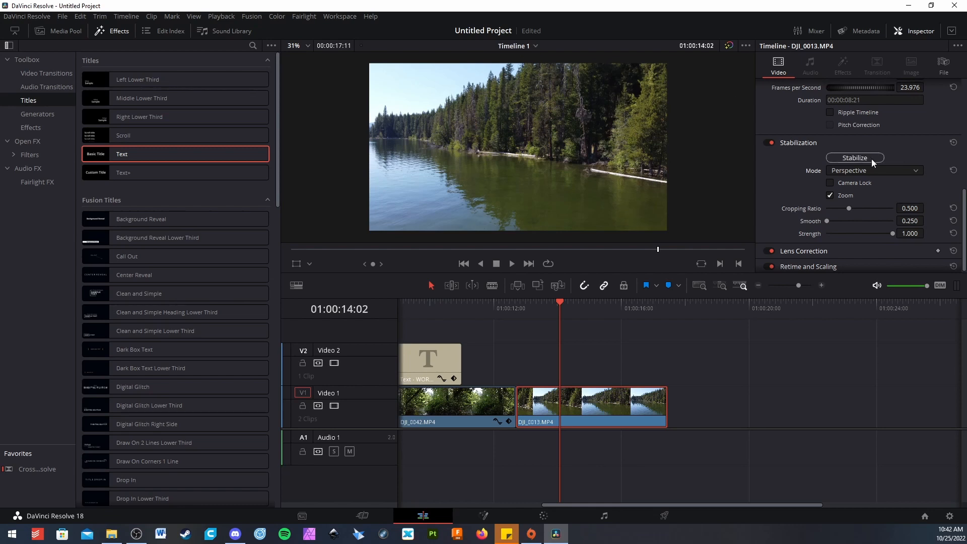
Stabilize DJI_0013.MP4 in Perspective mode with Camera Lock enabled, and play the clip from its start at 01:00:12:17.
{"action": "left_click", "coordinate": [860, 187]}
{"action": "left_click_drag", "start_coordinate": [572, 308], "coordinate": [544, 307]}
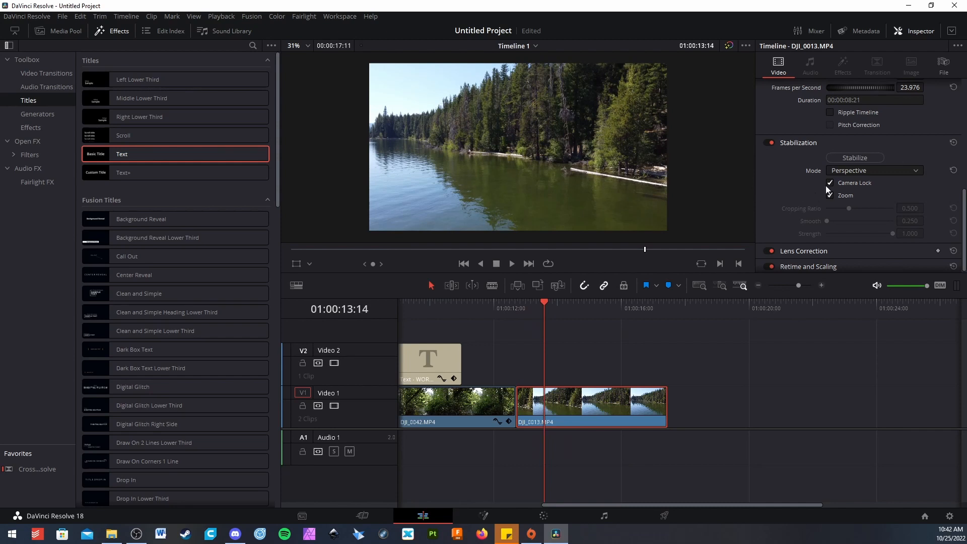
{"action": "scroll", "coordinate": [848, 176], "scroll_direction": "down", "scroll_amount": 1}
{"action": "left_click", "coordinate": [855, 156]}
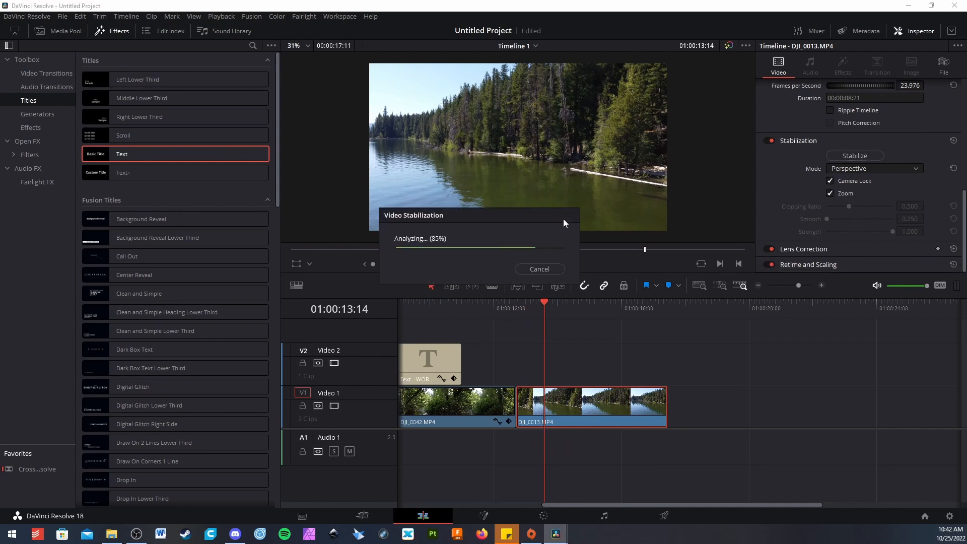
{"action": "left_click_drag", "start_coordinate": [539, 305], "coordinate": [524, 301]}
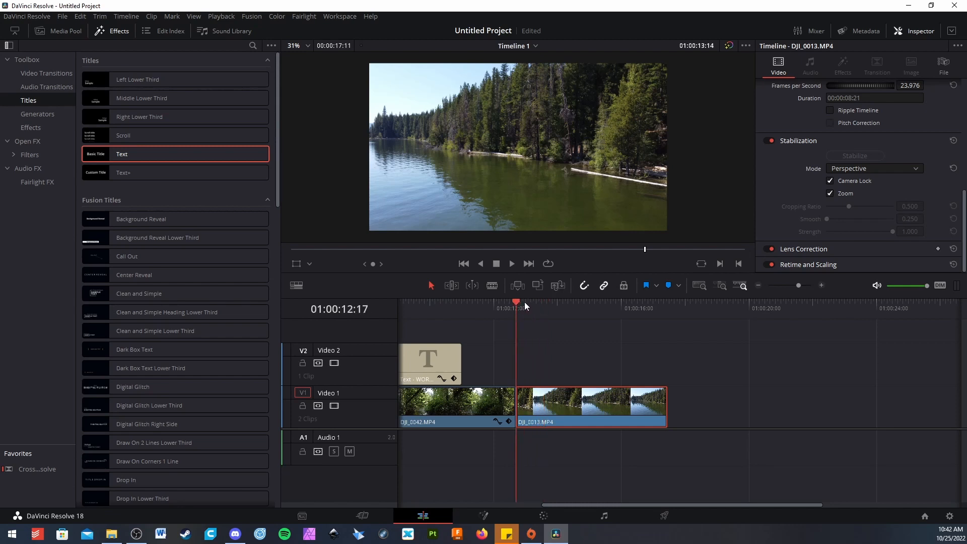
{"action": "left_click", "coordinate": [514, 265]}
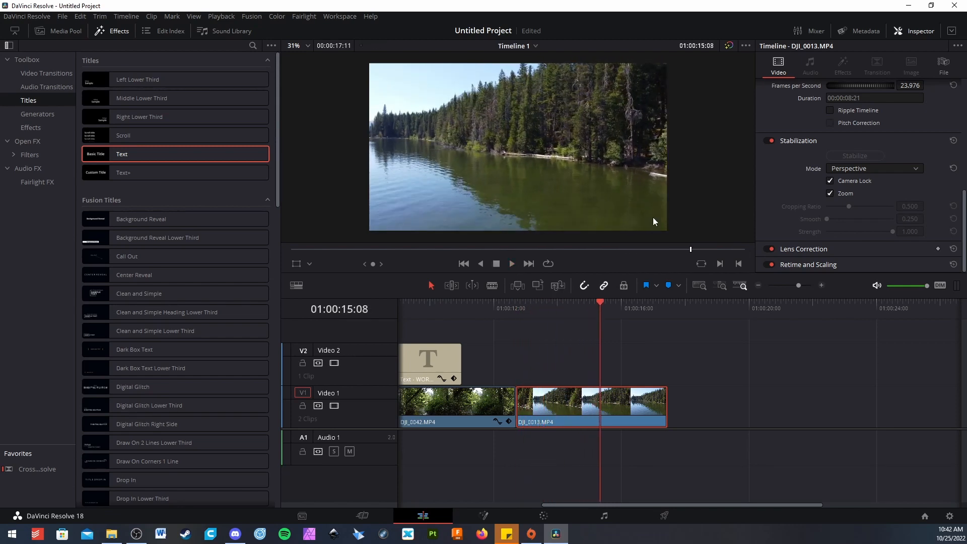
Turn off Camera Lock for DJI_0013.MP4 and set the stabilization cropping ratio to 0.582 and smooth to 0.399.
{"action": "left_click", "coordinate": [869, 179]}
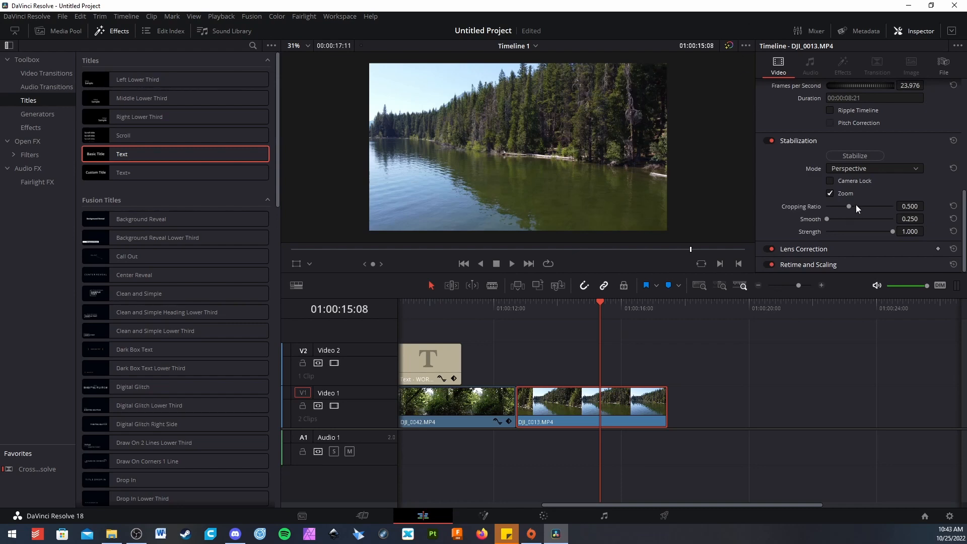
{"action": "left_click_drag", "start_coordinate": [856, 205], "coordinate": [853, 206]}
{"action": "scroll", "coordinate": [542, 150], "scroll_direction": "up", "scroll_amount": 3}
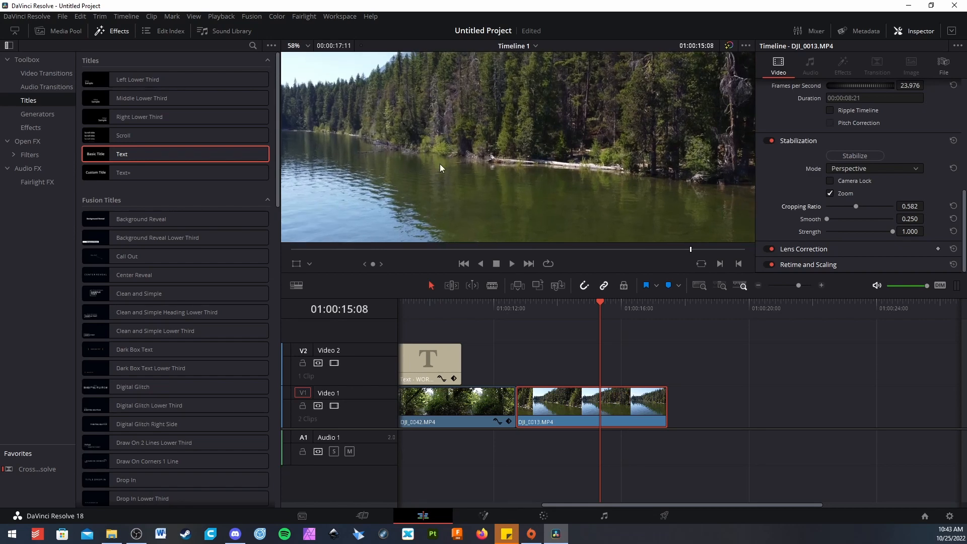
{"action": "scroll", "coordinate": [512, 131], "scroll_direction": "down", "scroll_amount": 2}
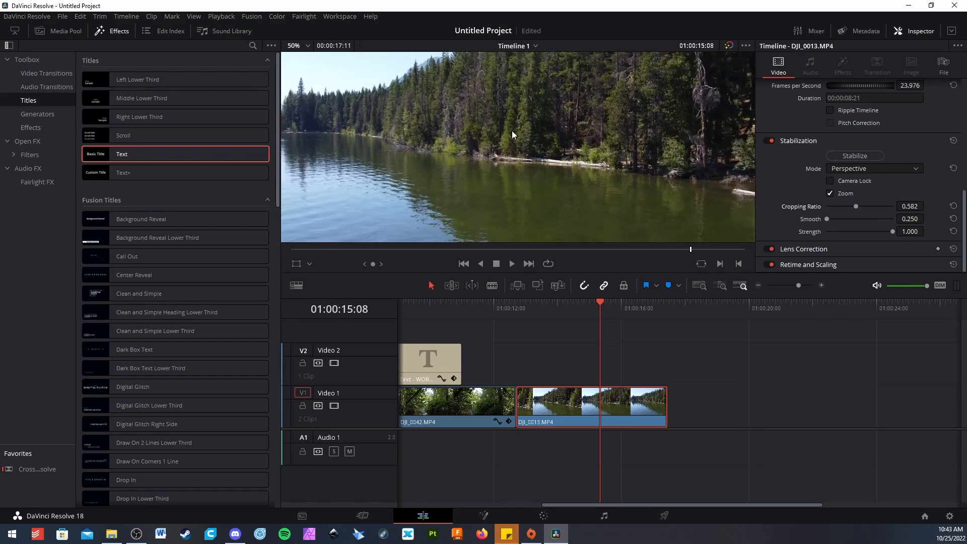
{"action": "left_click", "coordinate": [839, 219]}
{"action": "scroll", "coordinate": [481, 173], "scroll_direction": "up", "scroll_amount": 2}
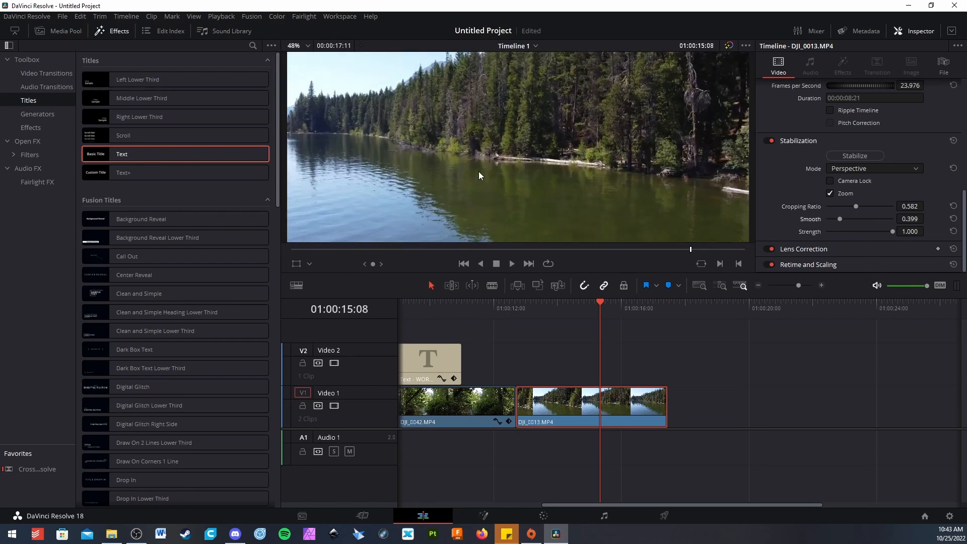
Try a stabilization strength of 0.359 on DJI_0013.MP4, and reset cropping ratio to 0.500, smooth to 0.250 and strength to 1.000.
{"action": "scroll", "coordinate": [478, 176], "scroll_direction": "down", "scroll_amount": 2}
{"action": "left_click_drag", "start_coordinate": [894, 233], "coordinate": [873, 232]}
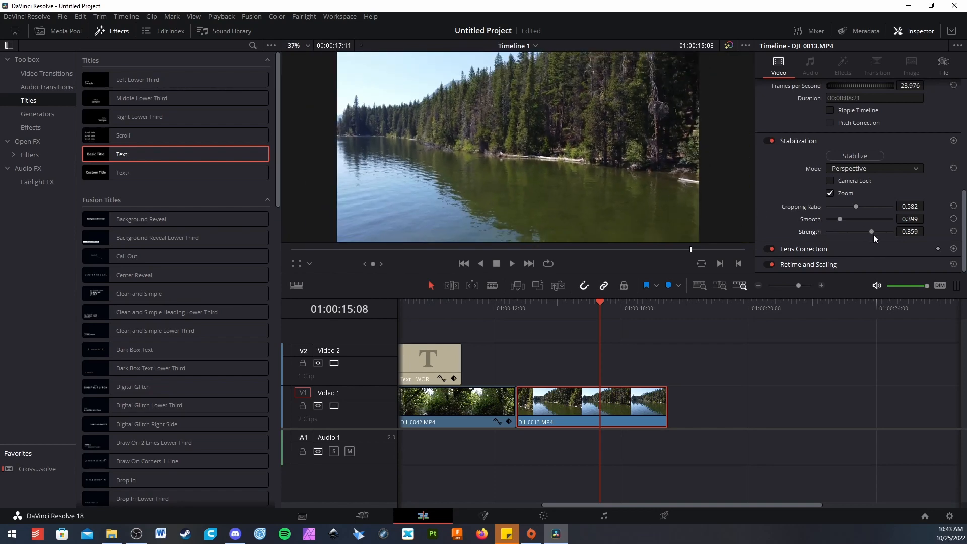
{"action": "left_click", "coordinate": [875, 233]}
{"action": "left_click", "coordinate": [953, 206]}
{"action": "left_click", "coordinate": [953, 218]}
{"action": "scroll", "coordinate": [653, 184], "scroll_direction": "down", "scroll_amount": 2}
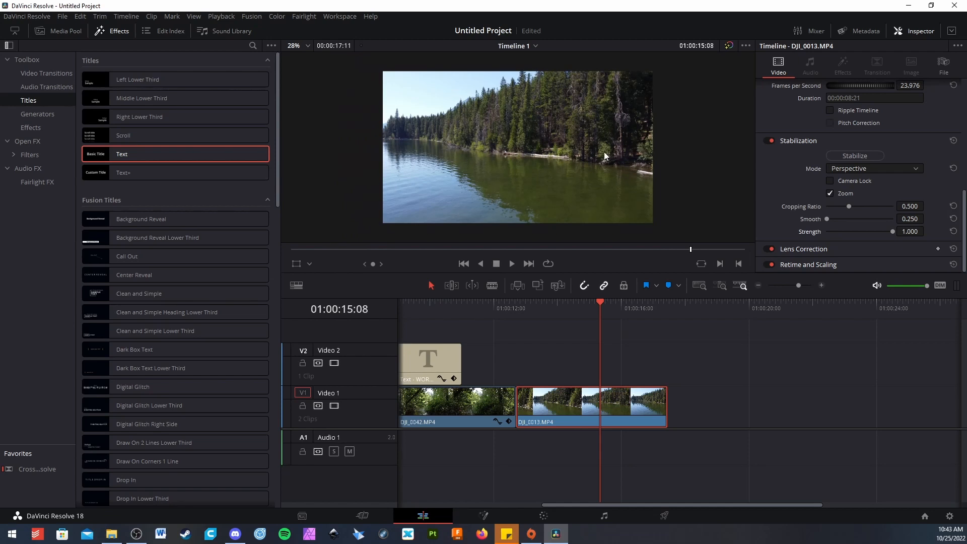
{"action": "scroll", "coordinate": [614, 140], "scroll_direction": "down", "scroll_amount": 1}
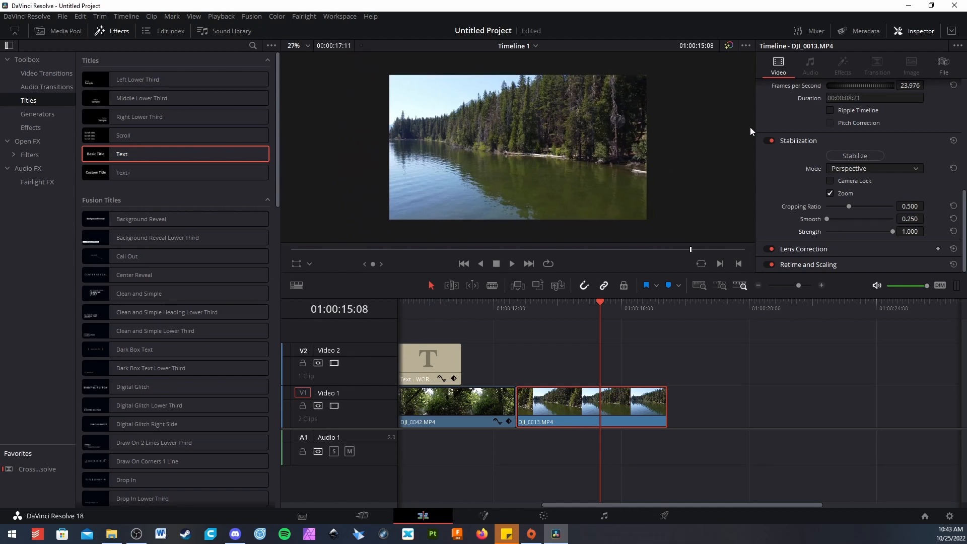
Try a lens correction distortion of 0.529 on DJI_0013.MP4, and turn lens correction off.
{"action": "left_click", "coordinate": [804, 249]}
{"action": "scroll", "coordinate": [820, 134], "scroll_direction": "down", "scroll_amount": 2}
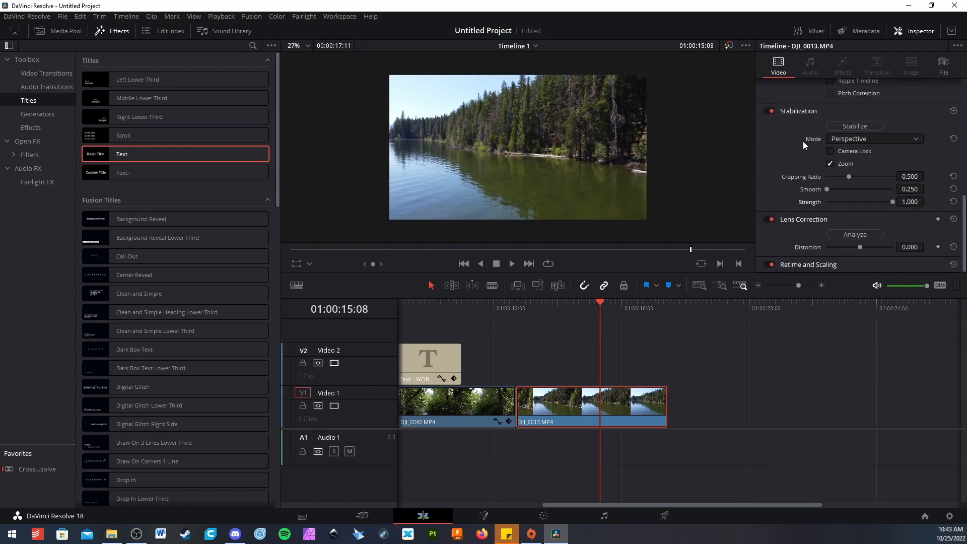
{"action": "left_click", "coordinate": [881, 233]}
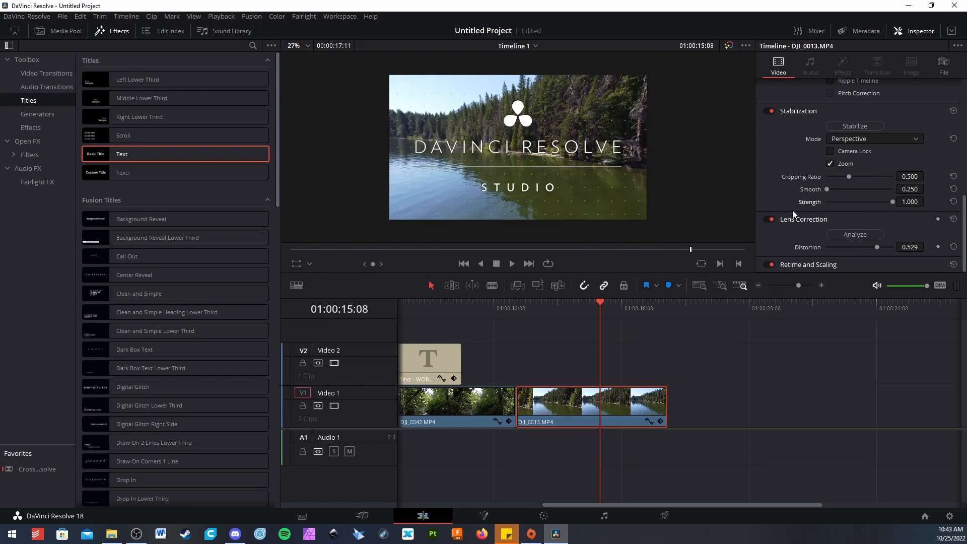
{"action": "left_click", "coordinate": [767, 219]}
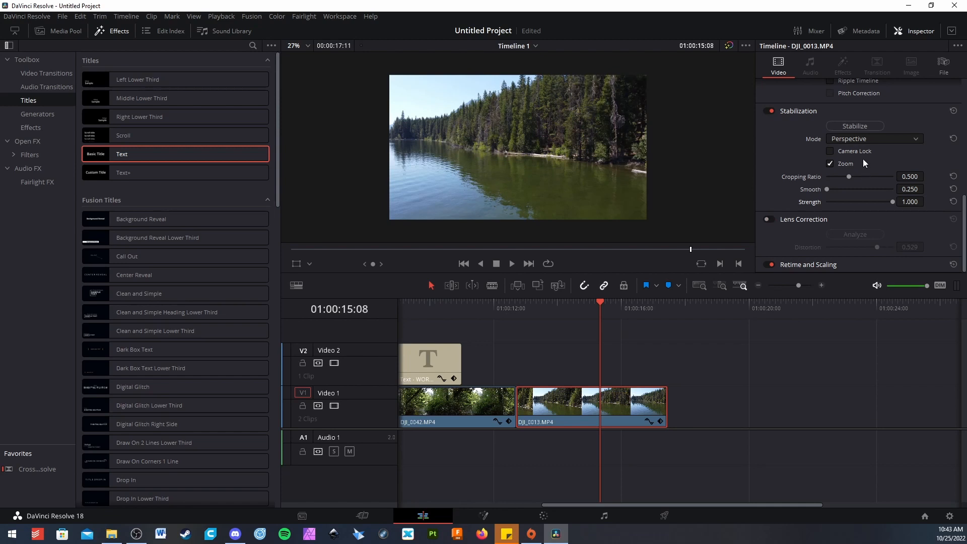
View the retime and scaling options of DJI_0013.MP4, collapse them and turn retime and scaling off.
{"action": "left_click", "coordinate": [793, 266]}
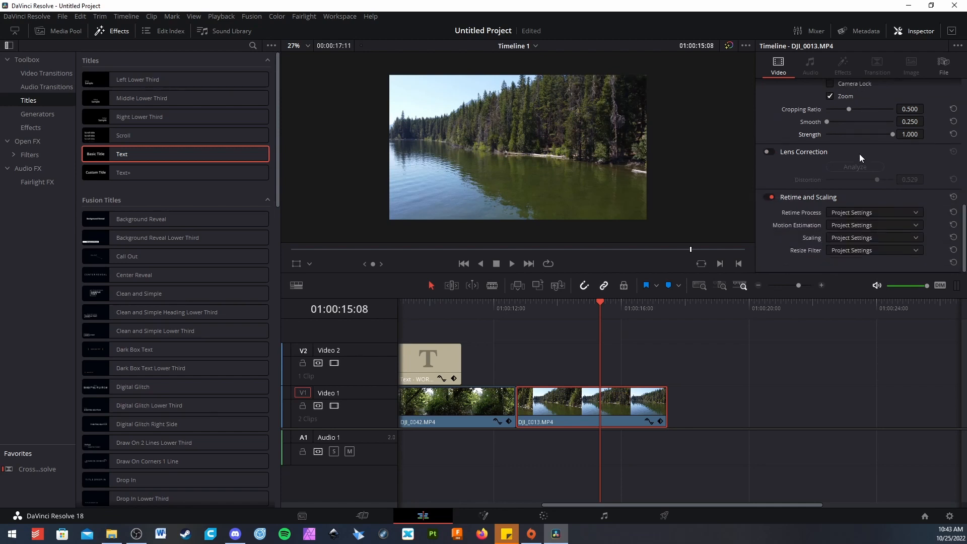
{"action": "left_click", "coordinate": [775, 194]}
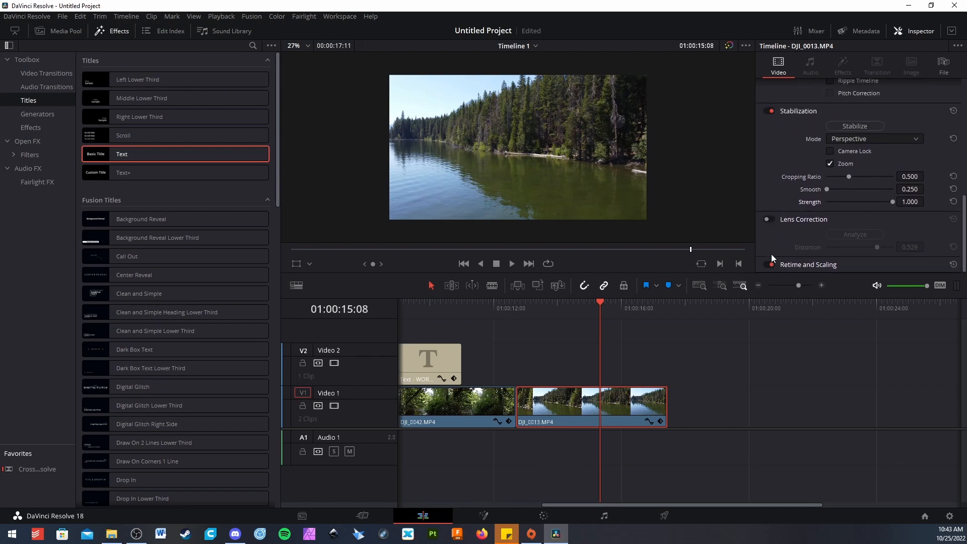
{"action": "left_click", "coordinate": [773, 265]}
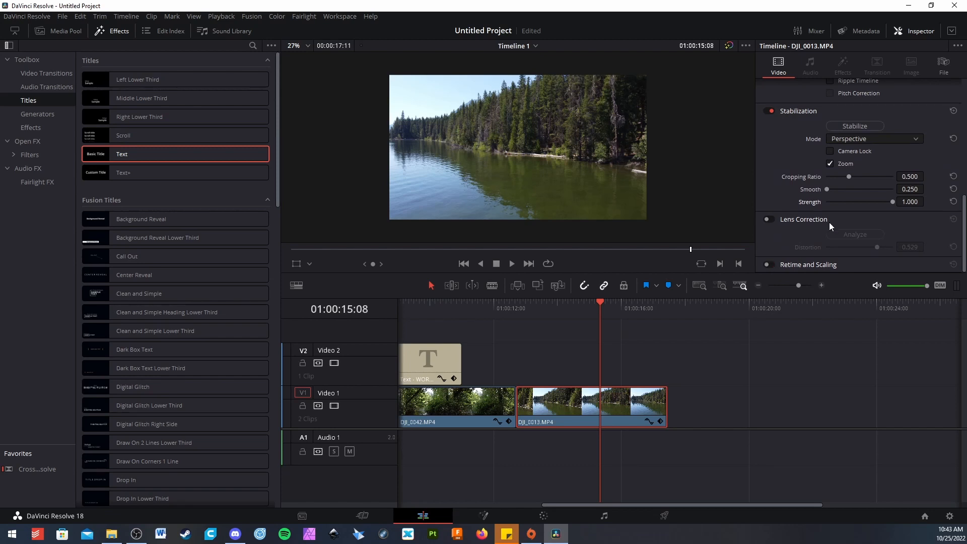
Turn off stabilization for DJI_0013.MP4 and collapse its lens correction, stabilization, speed change, composite and dynamic zoom settings.
{"action": "left_click", "coordinate": [800, 217]}
{"action": "left_click", "coordinate": [839, 131]}
{"action": "left_click", "coordinate": [767, 235]}
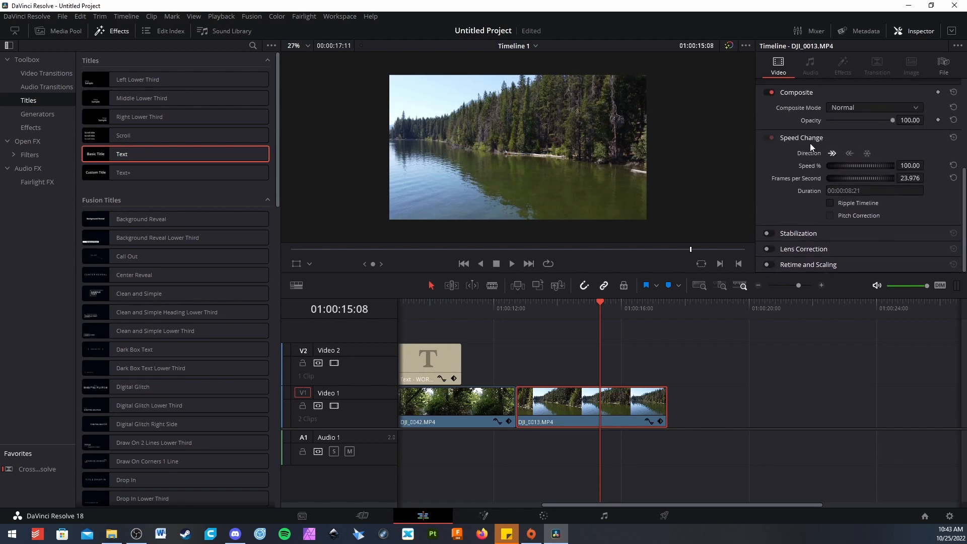
{"action": "left_click", "coordinate": [809, 142]}
{"action": "left_click", "coordinate": [806, 171]}
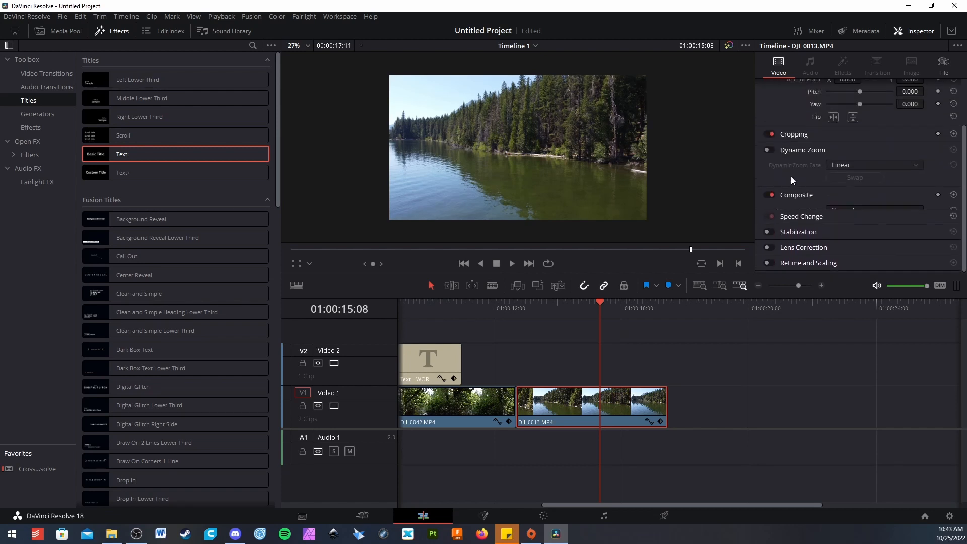
{"action": "left_click", "coordinate": [799, 152]}
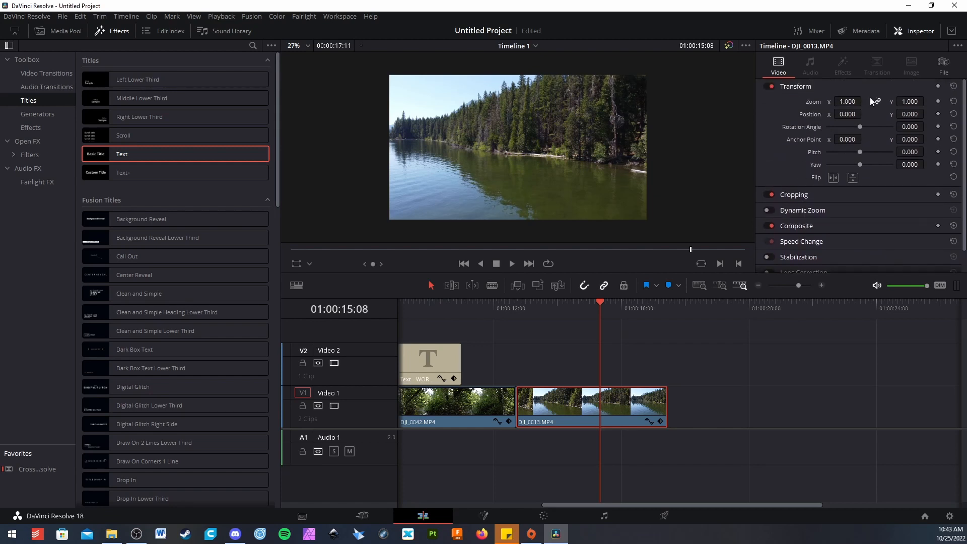